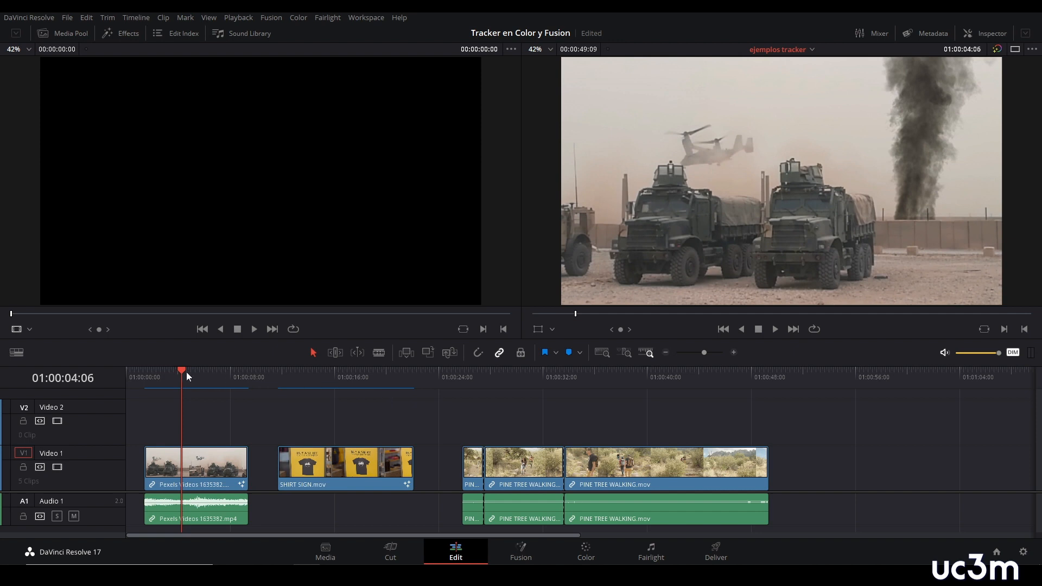
- Scrub through the military trucks clip on the example timeline to examine the added smoke plume
mouse_move(187, 372)
left_mouse_down()
mouse_move(198, 374)
mouse_move(170, 375)
left_mouse_up()
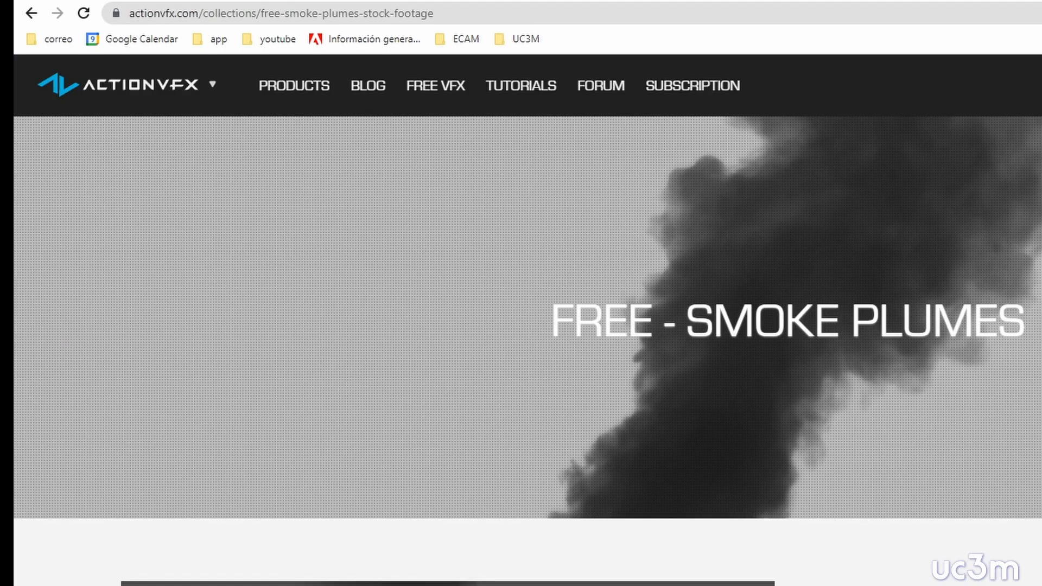
mouse_move(90, 87)
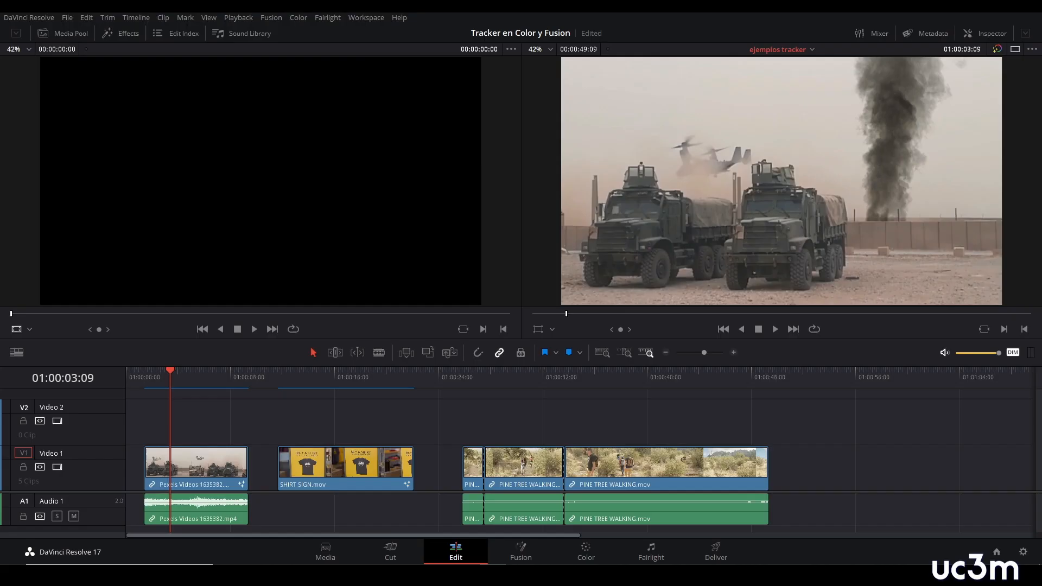
left_click_drag(170, 372, 177, 372)
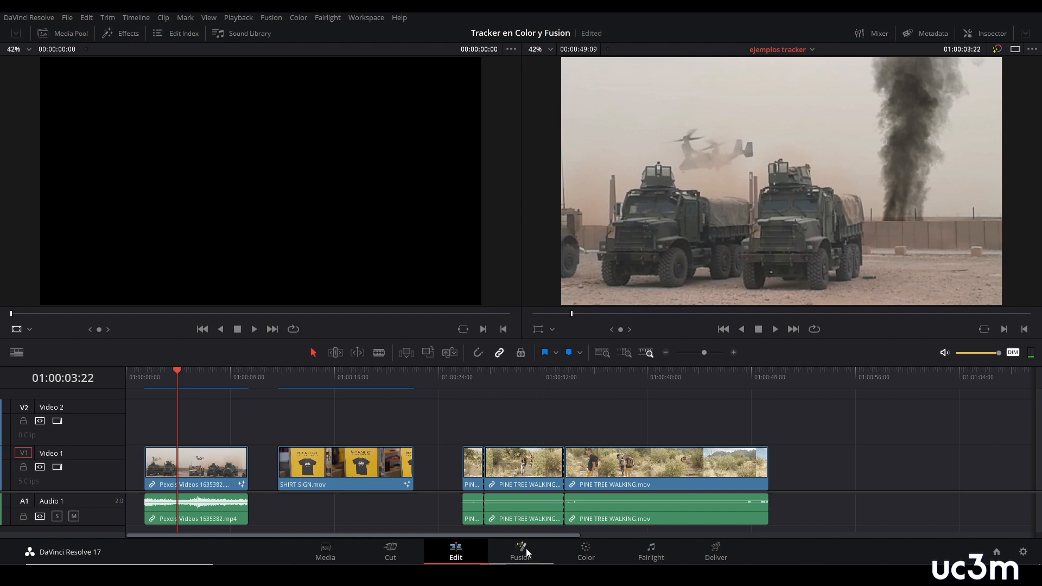
- Open the trucks clip in Fusion and compare the original MediaIn1 footage with the tracked smoke composite across several frames
left_click(494, 547)
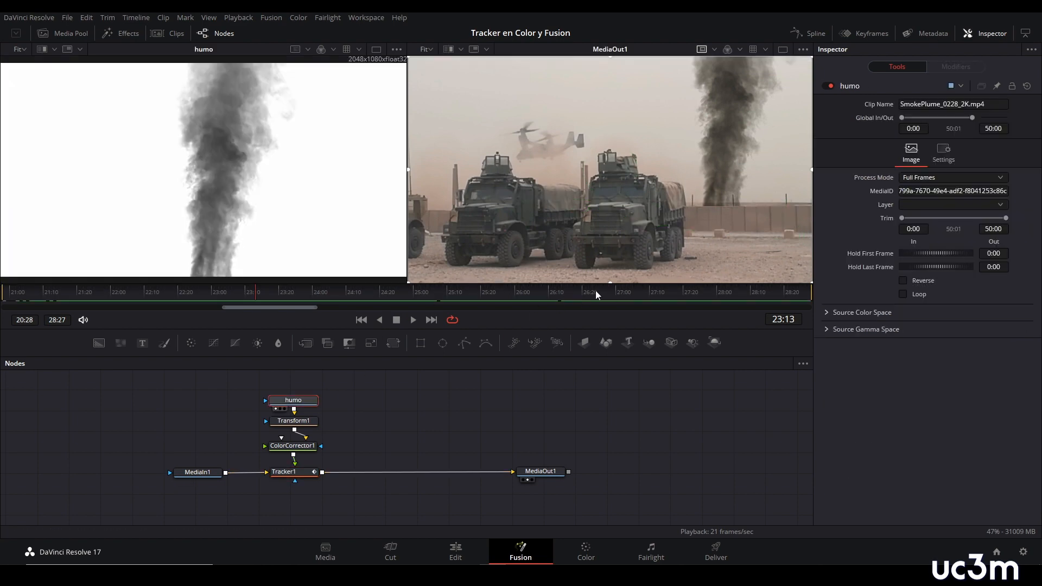
left_click_drag(595, 290, 343, 283)
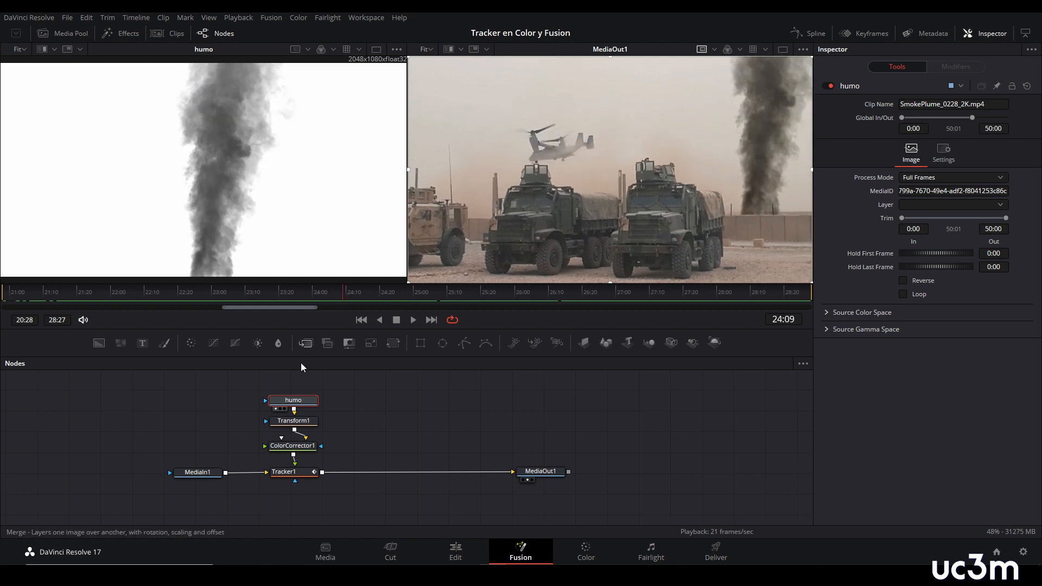
left_click(542, 293)
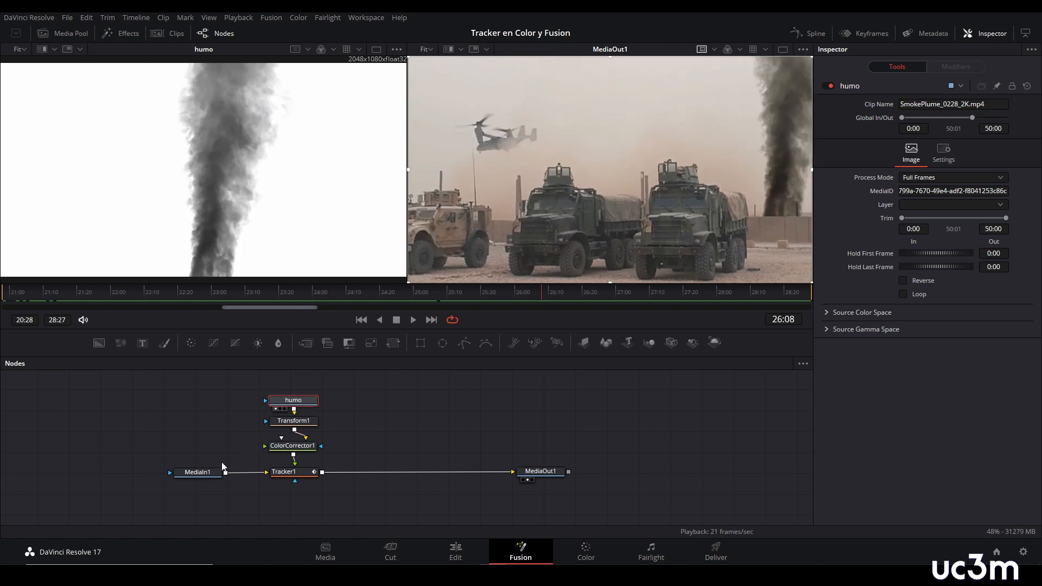
left_click(198, 472)
key("1")
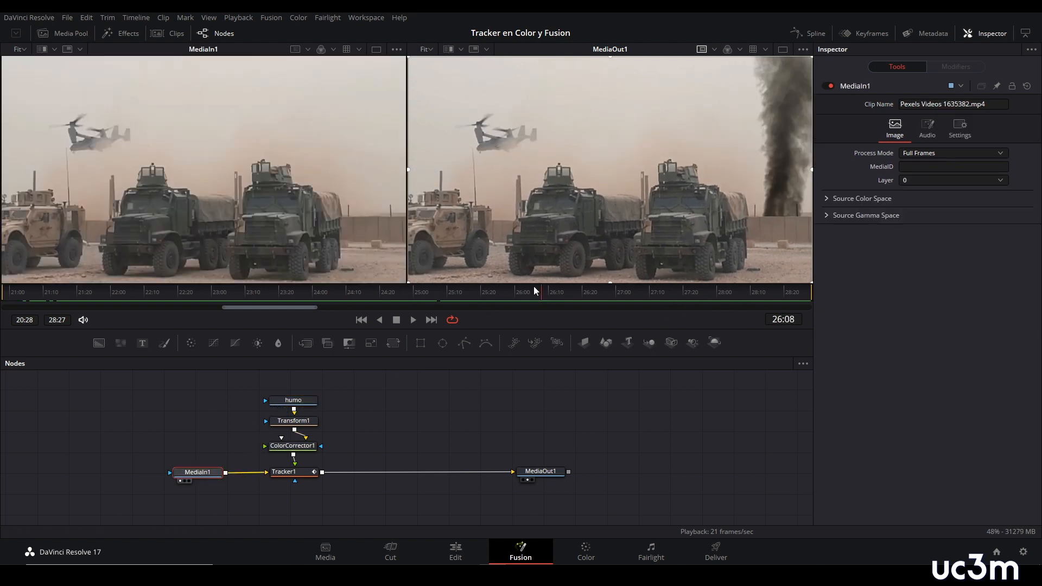
left_click_drag(535, 290, 410, 315)
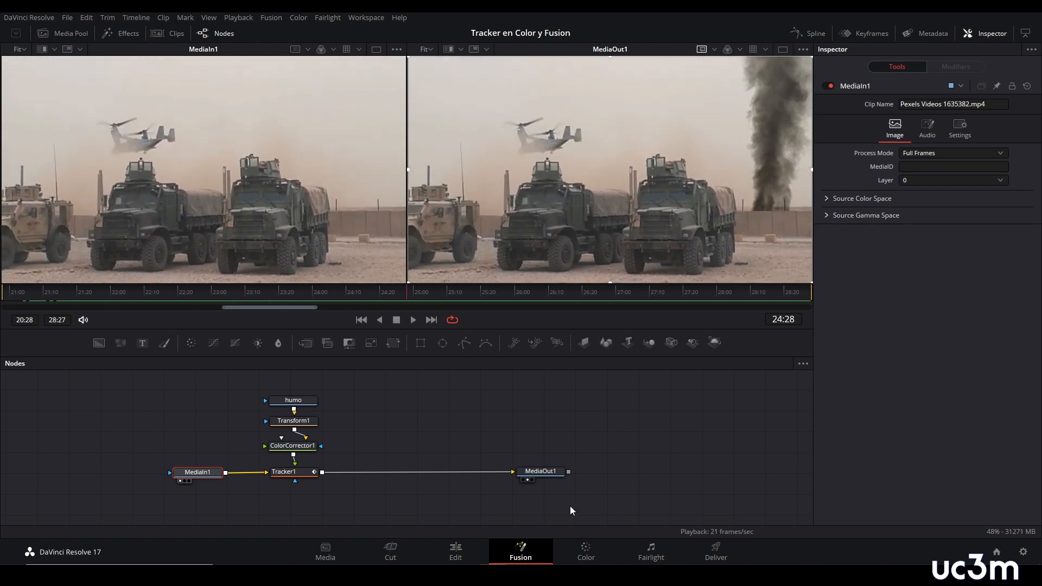
- Return to the Edit page and play SHIRT SIGN.mov from about 01:00:12:12 to review the replaced sign text
left_click(456, 549)
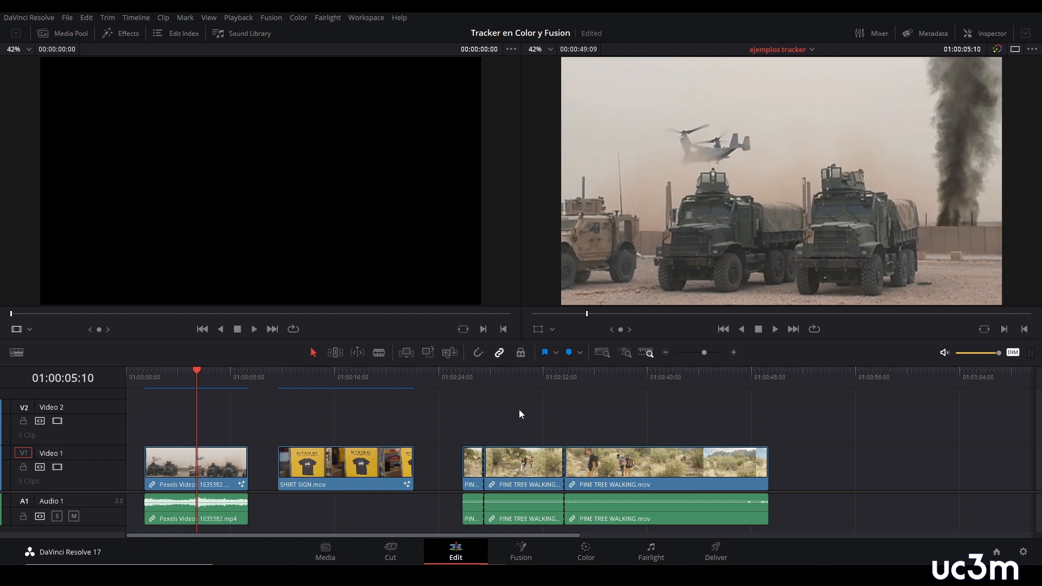
left_click(326, 374)
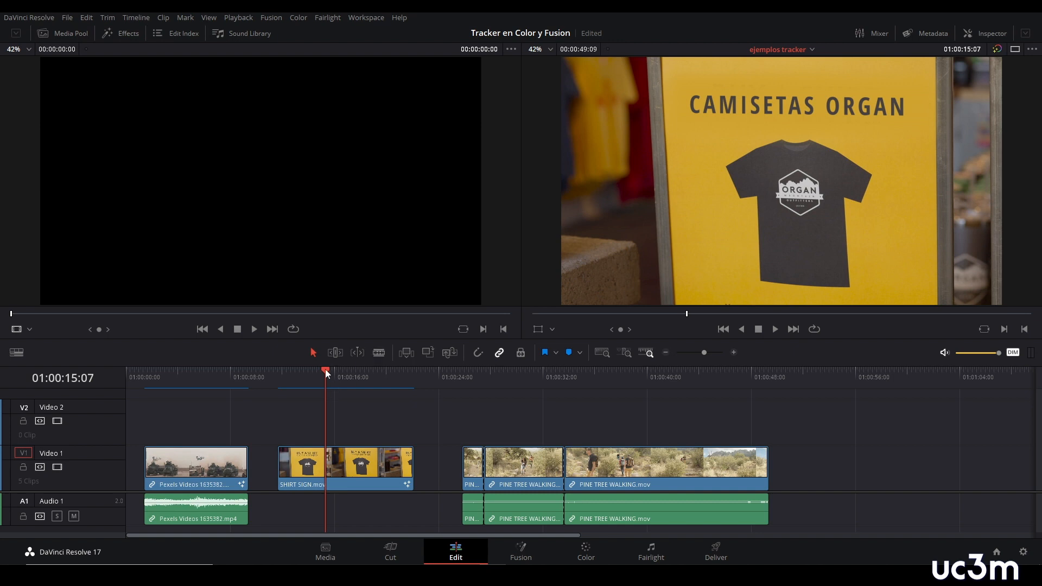
left_click_drag(325, 372, 289, 382)
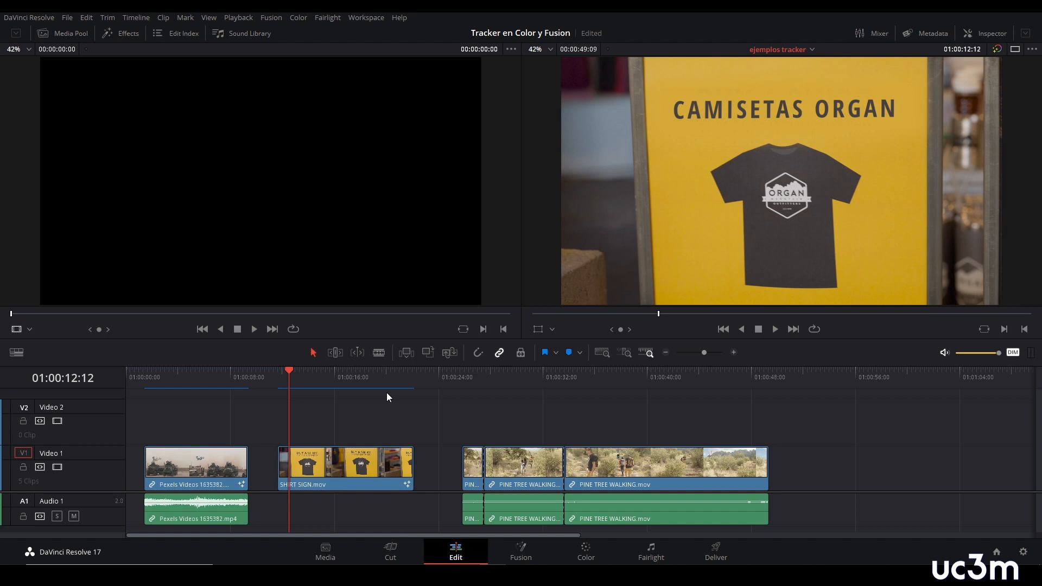
key("space")
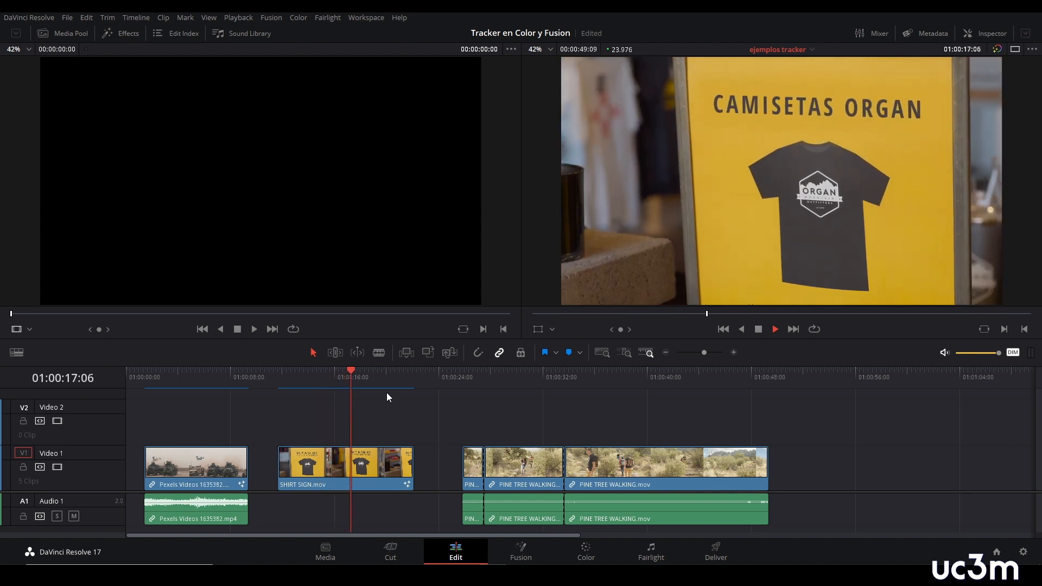
key("space")
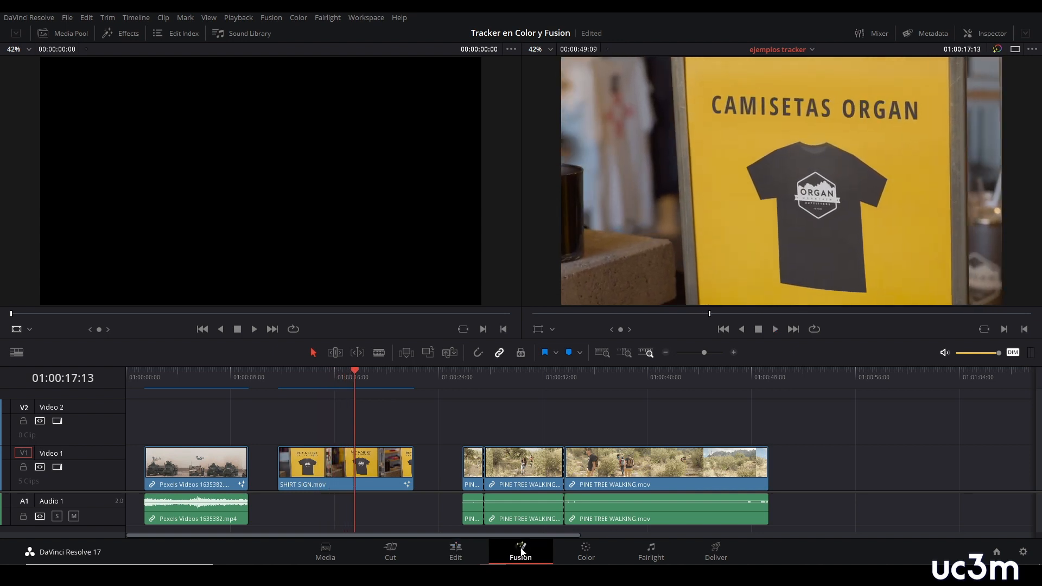
- Open the shirt sign composition in Fusion, view the Background1 node on its own, and scrub through the tracked result
left_click(521, 551)
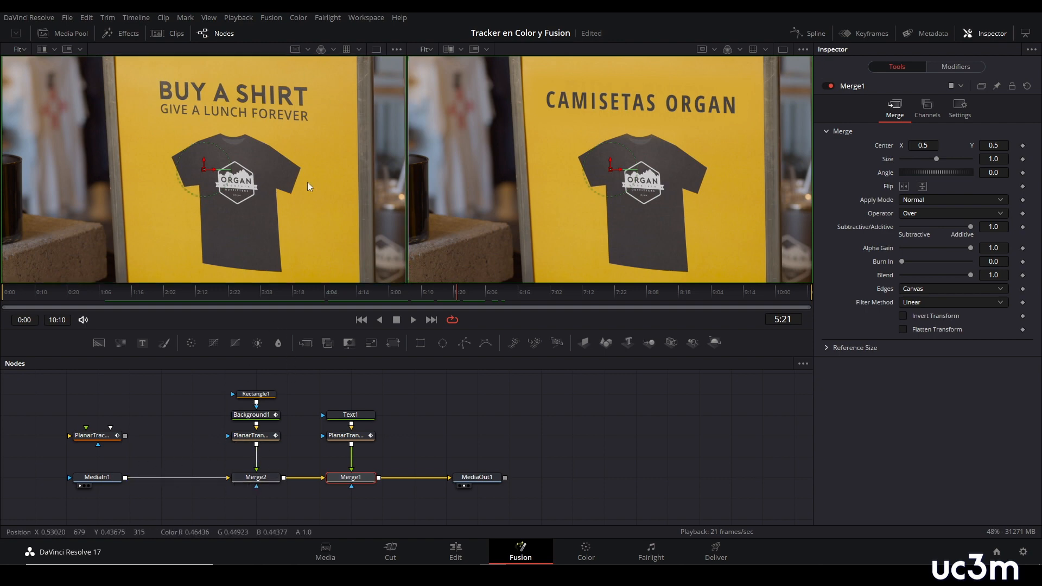
left_click_drag(462, 301, 388, 300)
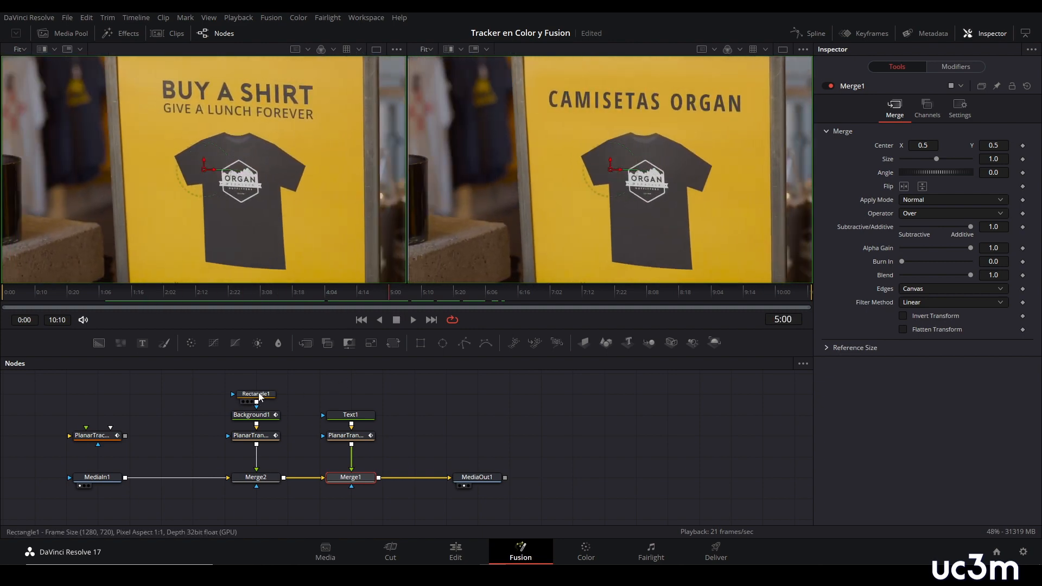
left_click(243, 401)
left_click(255, 416)
key("1")
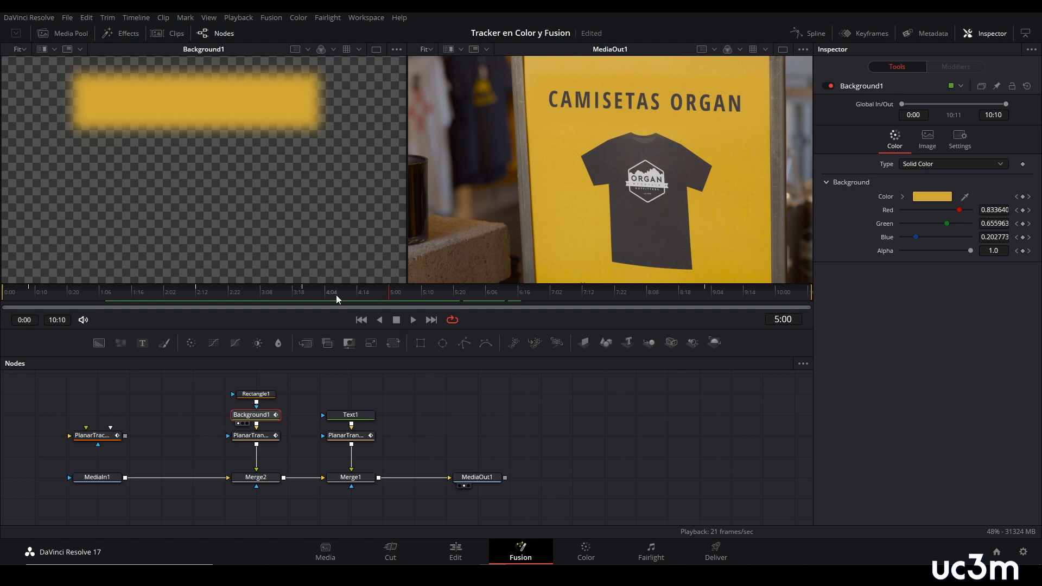
mouse_move(389, 295)
left_mouse_down()
mouse_move(168, 295)
mouse_move(369, 295)
left_mouse_up()
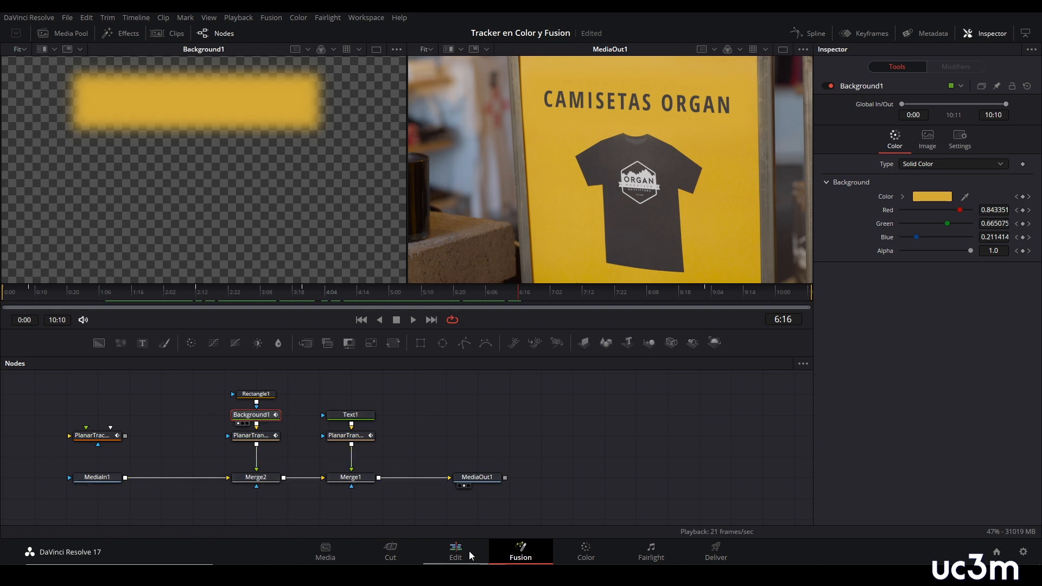
- Return to the Edit page, play the PINE TREE WALKING.mov clips, and go to the pixelated face at 01:00:30:21
left_click(446, 551)
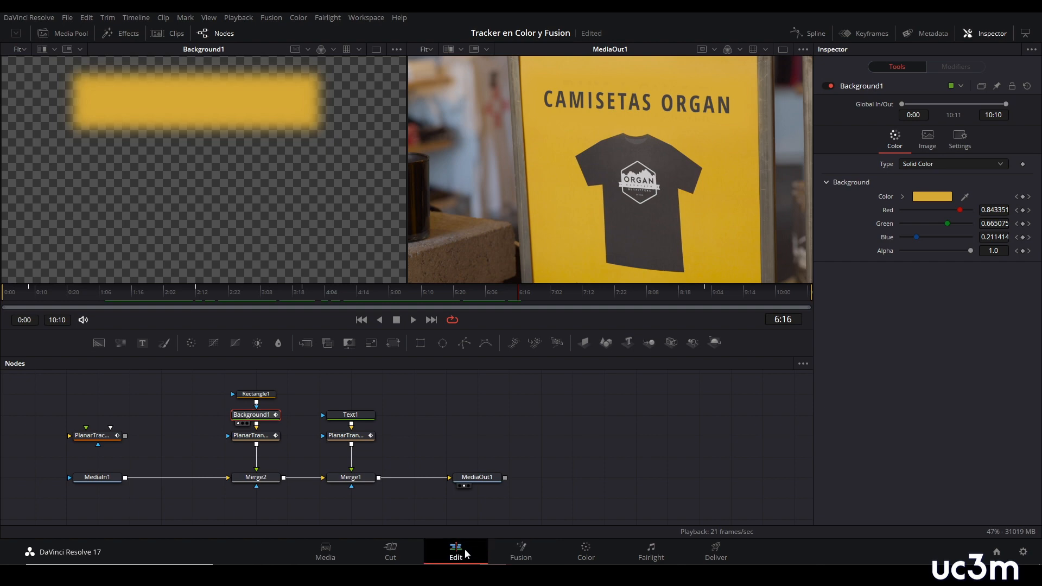
left_click_drag(500, 376, 469, 373)
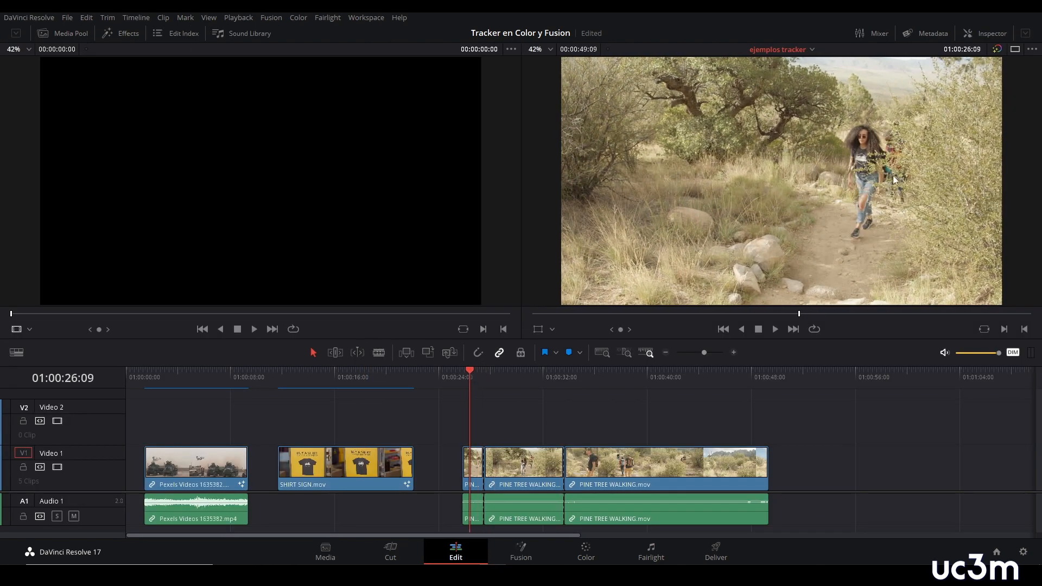
key("space")
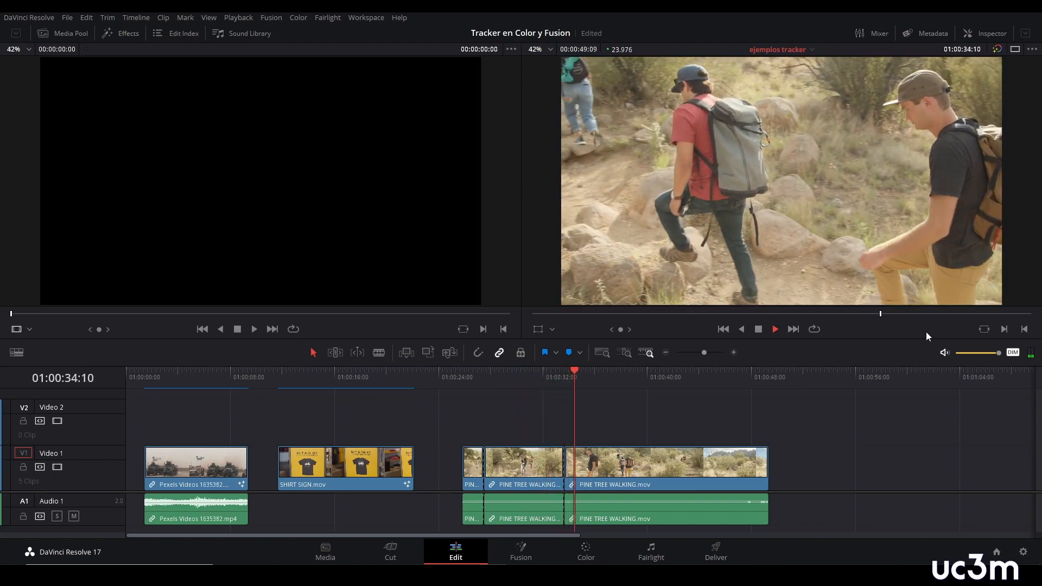
left_click_drag(482, 389, 528, 401)
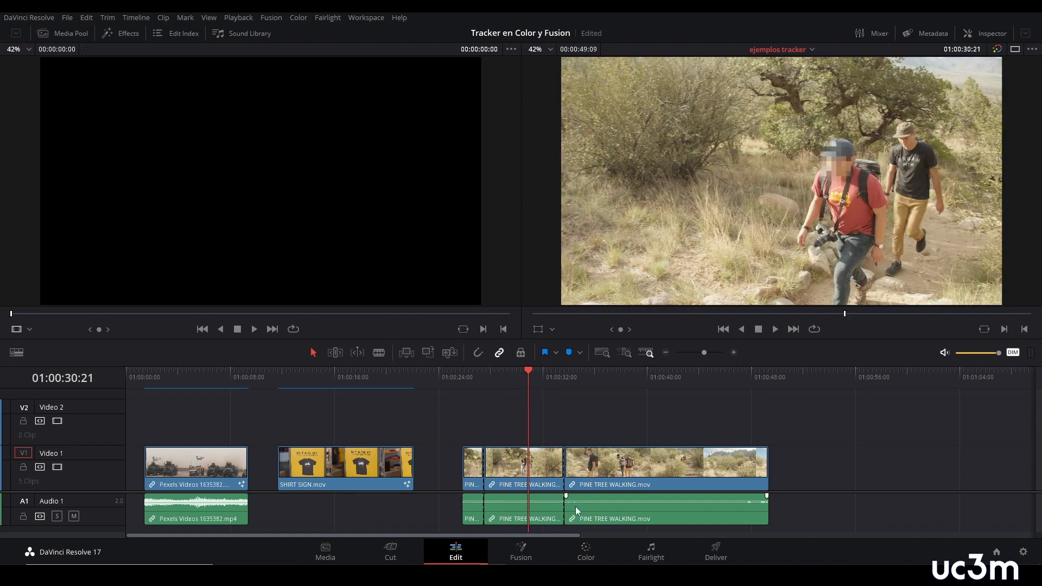
- Examine the face's window tracking on the Color page across a few frames, then return to the Edit page
left_click(586, 553)
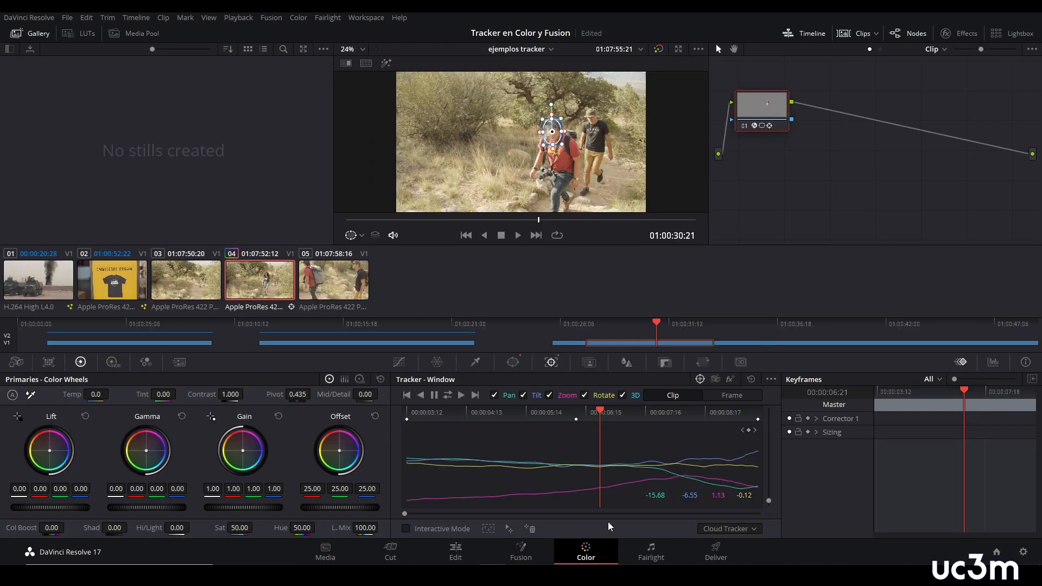
left_click_drag(602, 410, 628, 441)
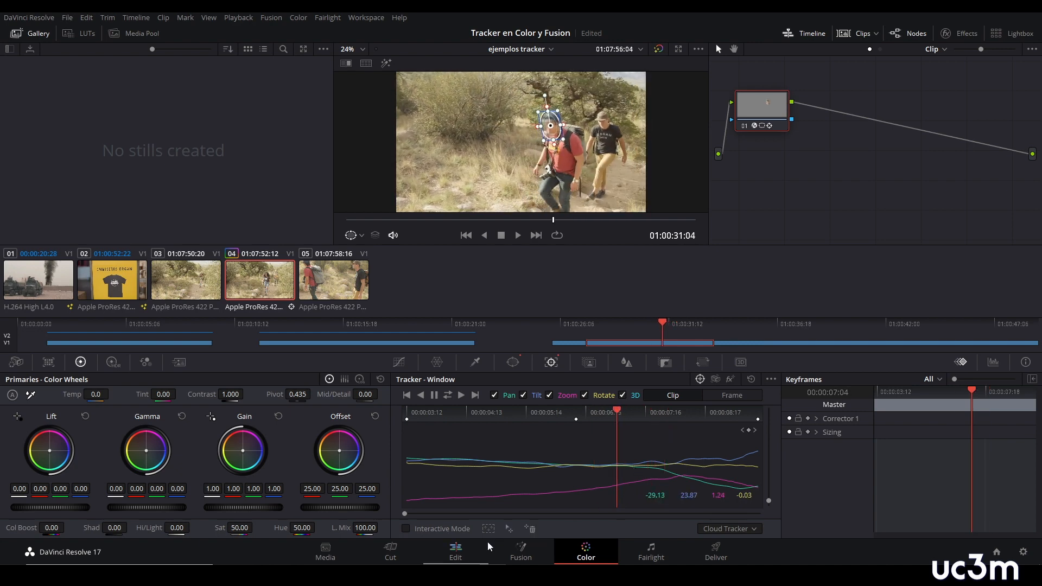
left_click(456, 550)
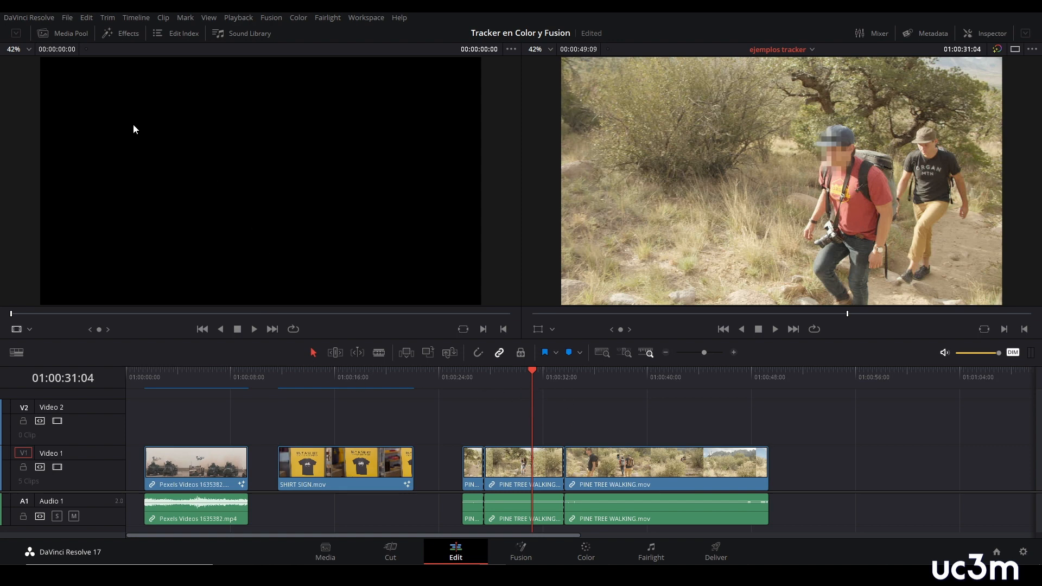
- Create a new empty timeline in the media pool with the default settings
left_click(77, 32)
right_click(46, 145)
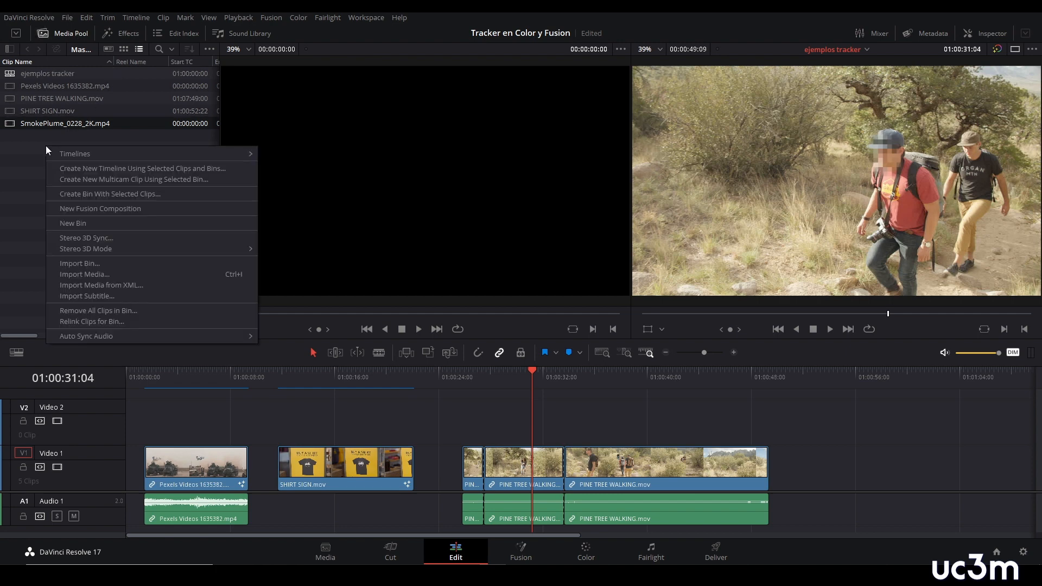
mouse_move(217, 154)
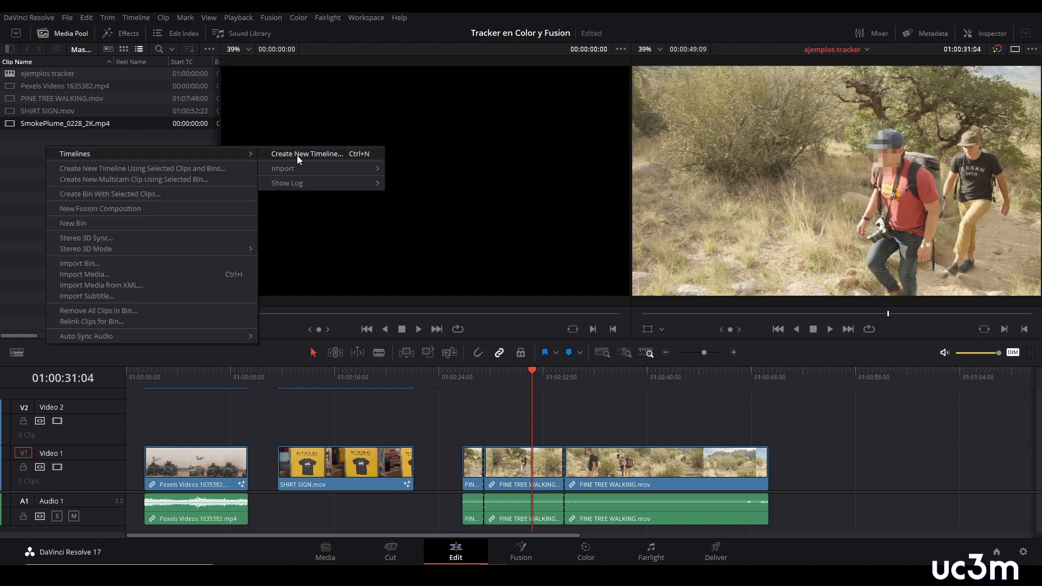
left_click(297, 155)
left_click(616, 341)
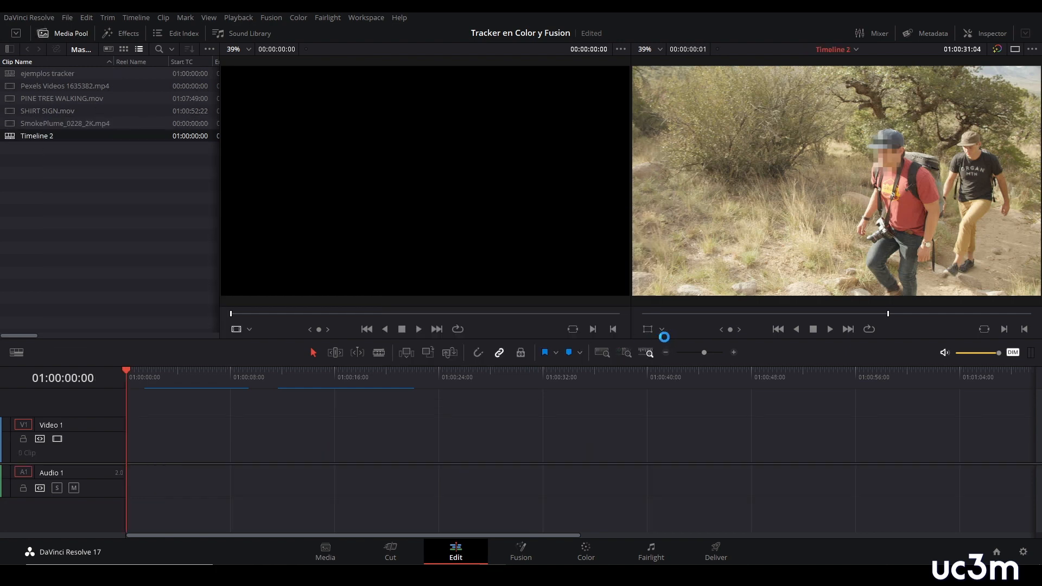
- Place Pexels Videos 1635382.mp4 near the start of the Video 1 track in the new timeline
left_click(61, 99)
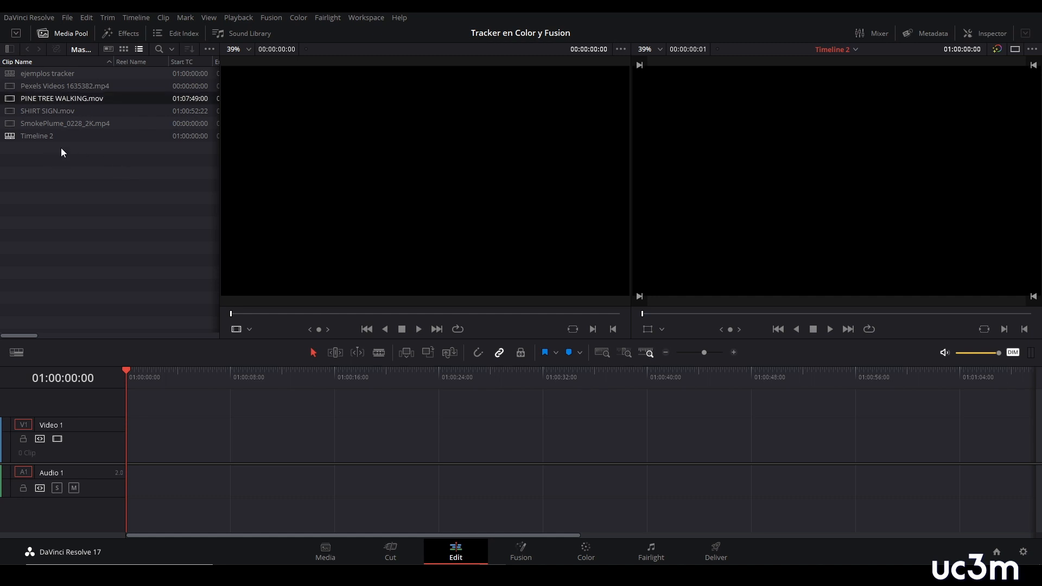
left_click(24, 86)
left_click_drag(24, 86, 157, 434)
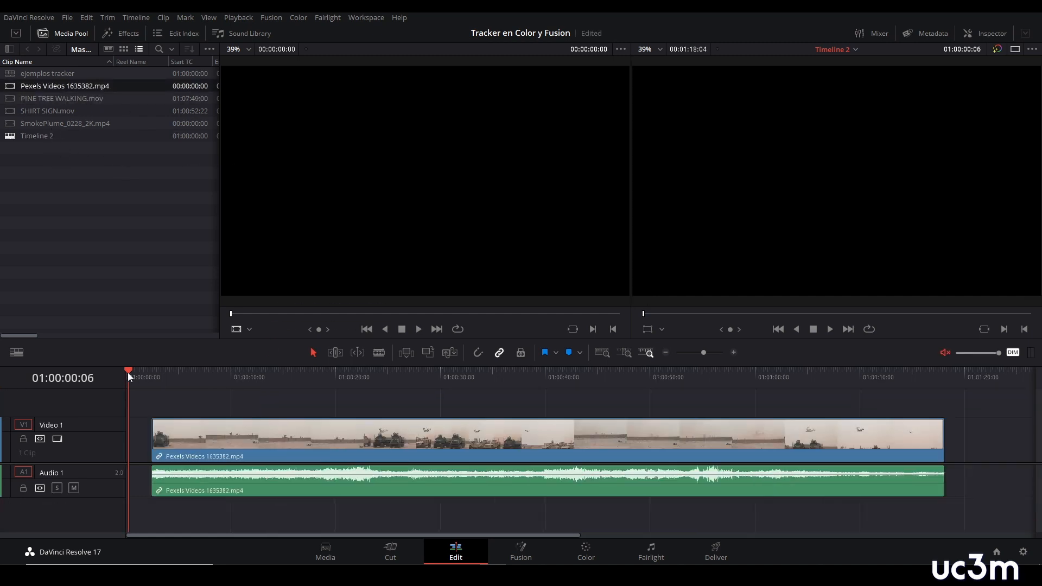
- Split the trucks clip at 01:00:22:17 and again at 01:00:29:23
left_click_drag(128, 372, 364, 428)
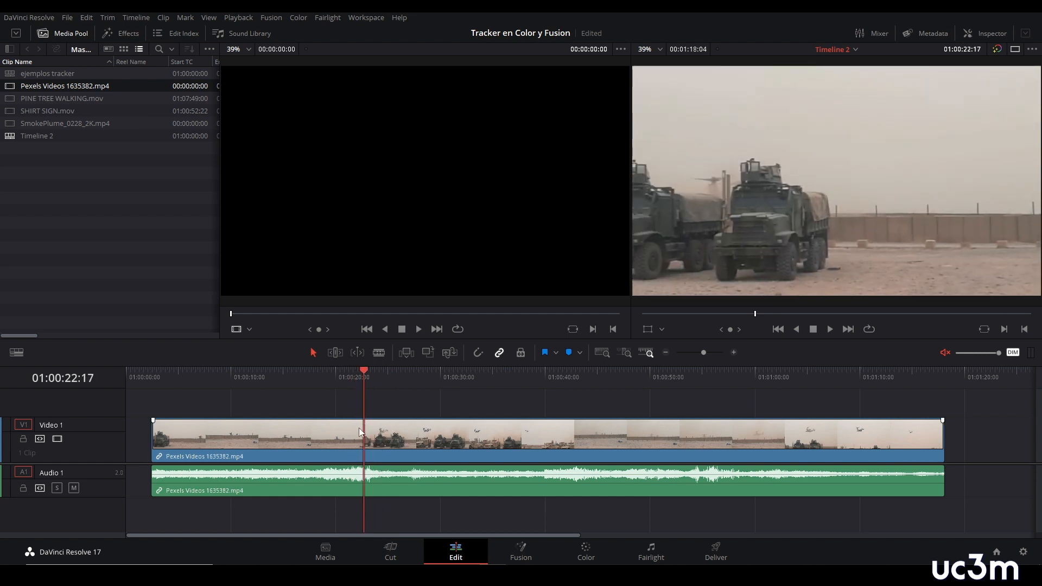
key("ctrl+b")
left_click(370, 373)
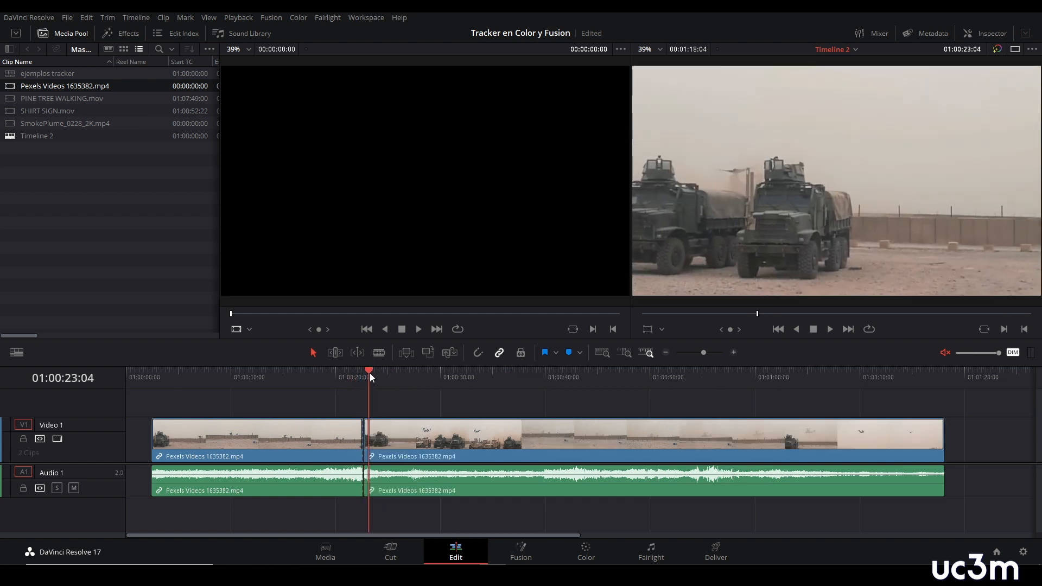
left_click_drag(369, 372, 441, 408)
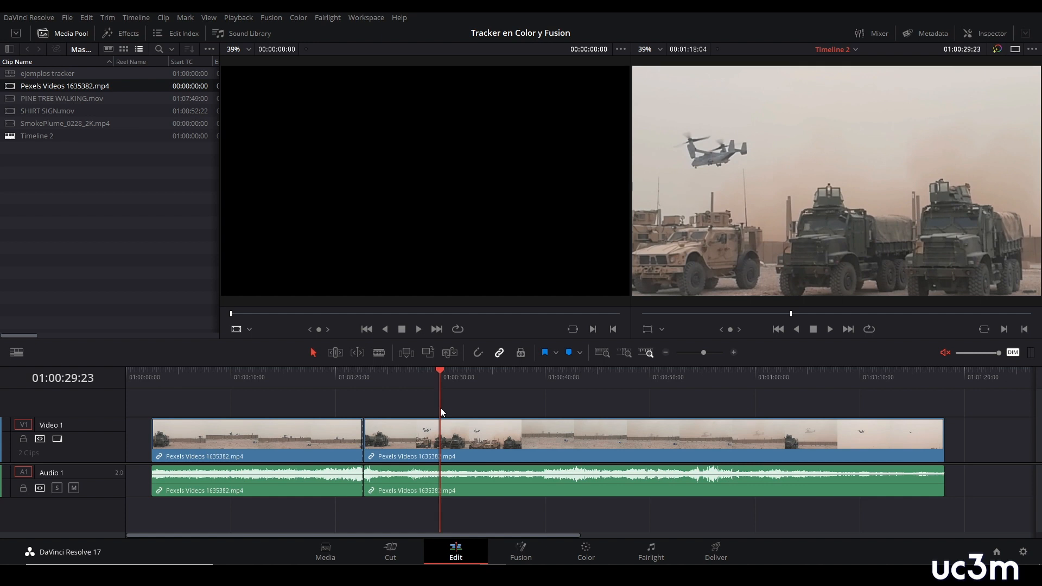
key("ctrl+b")
- Ripple delete the segments before and after the middle trucks shot, and open the remaining clip in Fusion
left_click(303, 440)
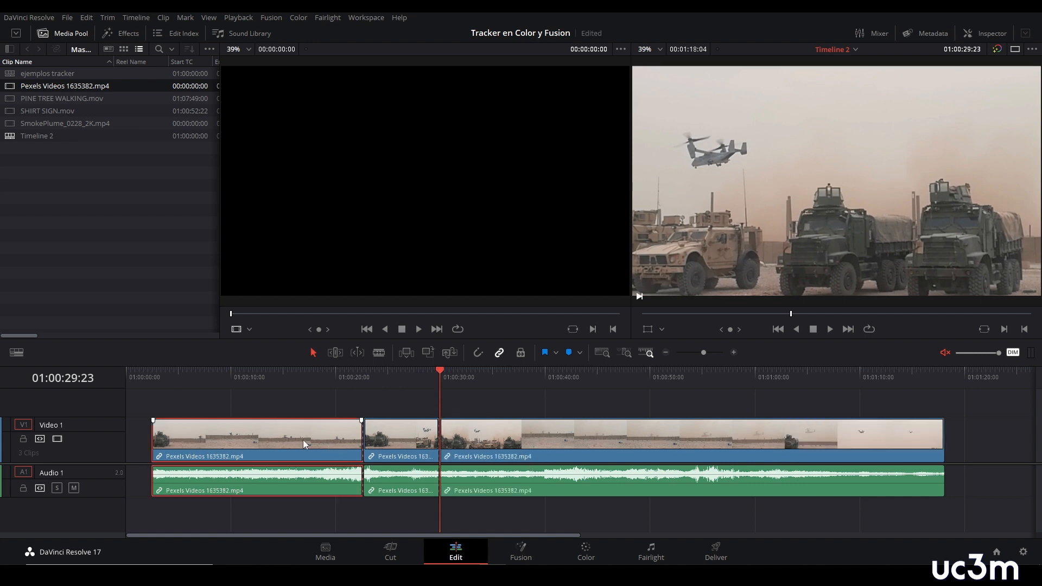
key("Delete")
left_click(378, 447)
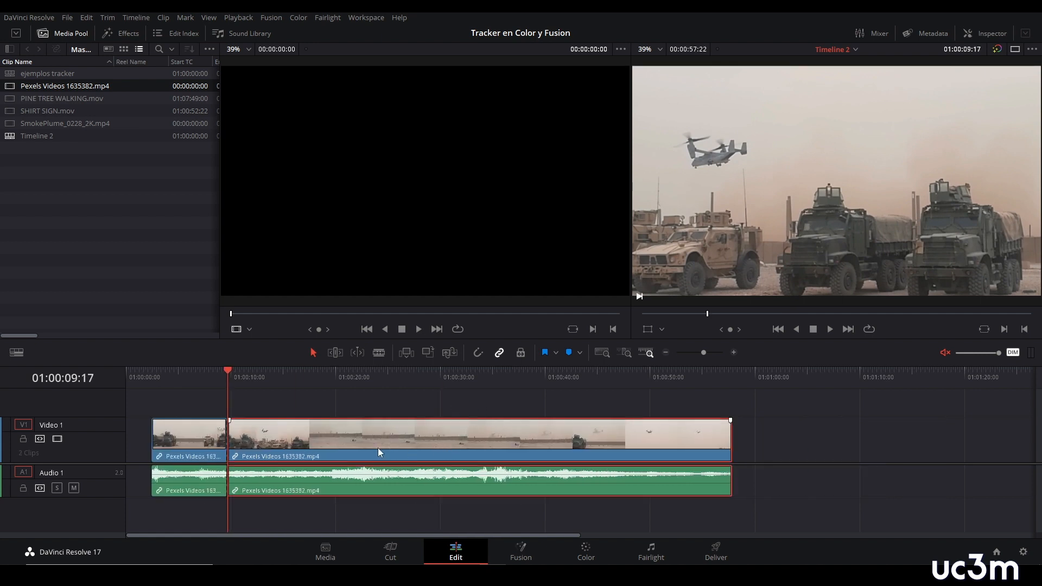
key("Delete")
key("shift+5")
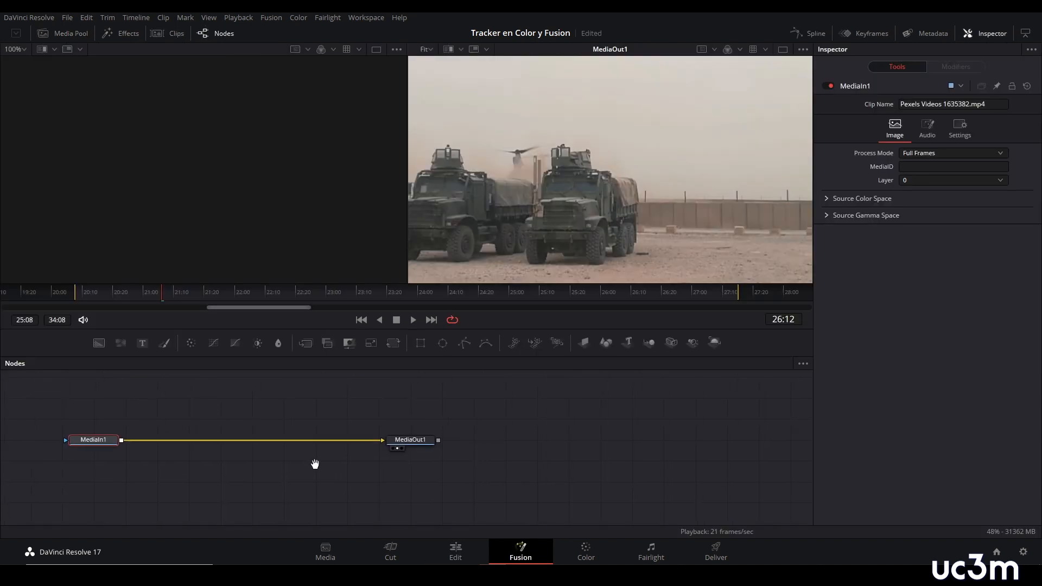
- Insert a Tracker node between MediaIn1 and MediaOut1, placed slightly away from MediaIn1
left_click_drag(349, 475, 397, 480)
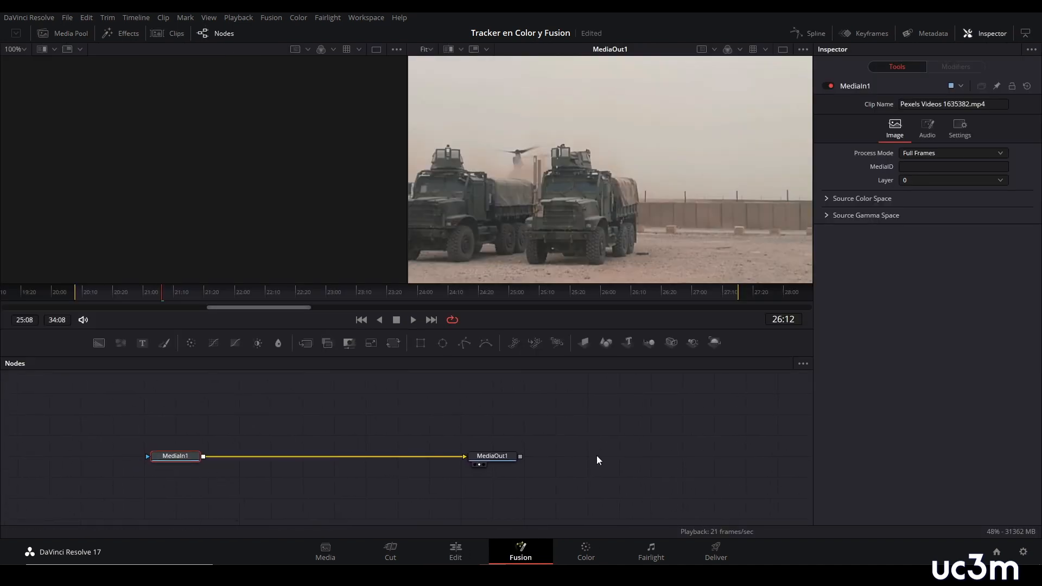
key("shift+space")
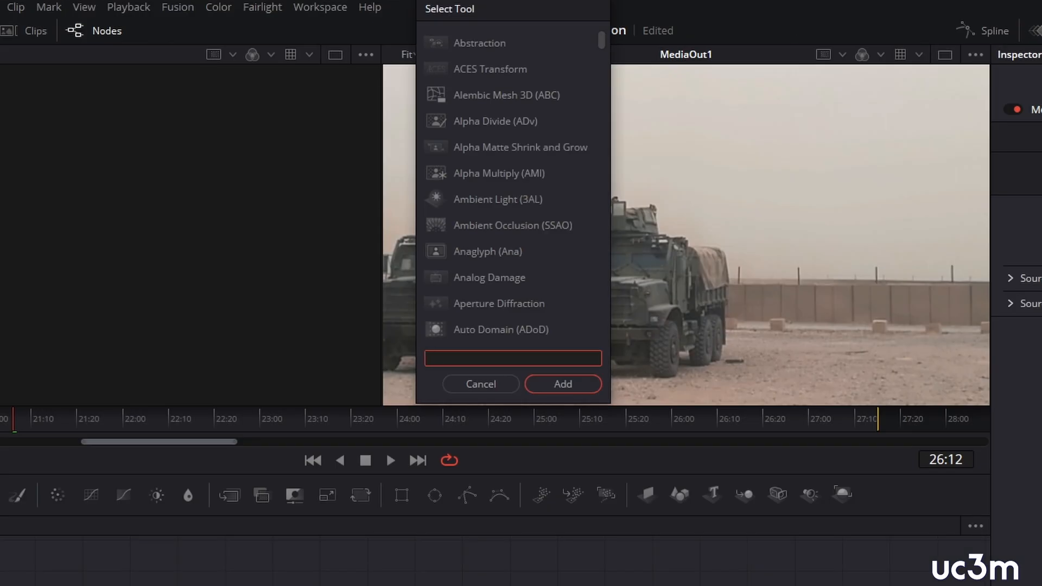
type("t")
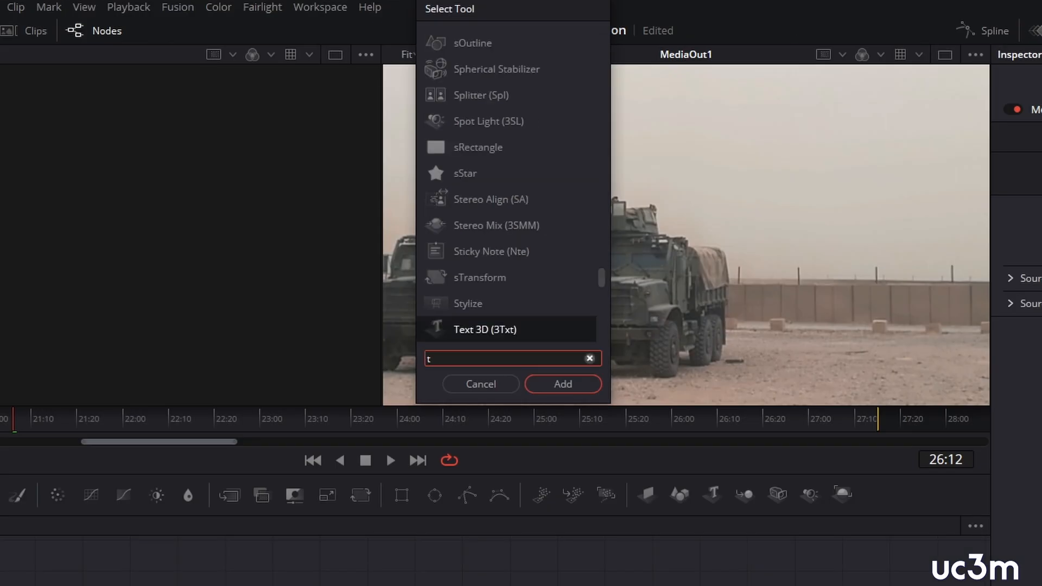
type("rack")
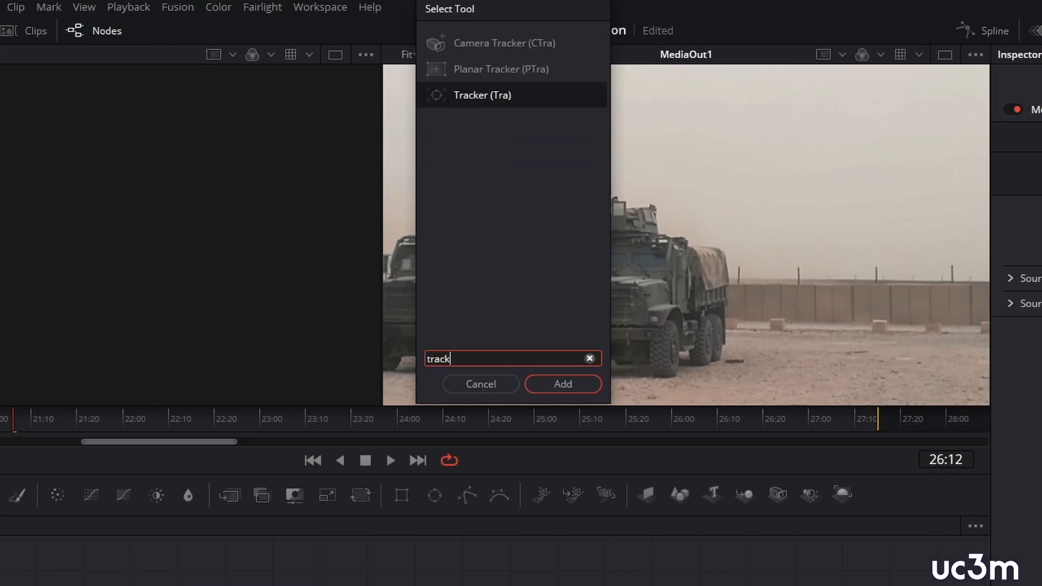
left_click_drag(530, 17, 507, 167)
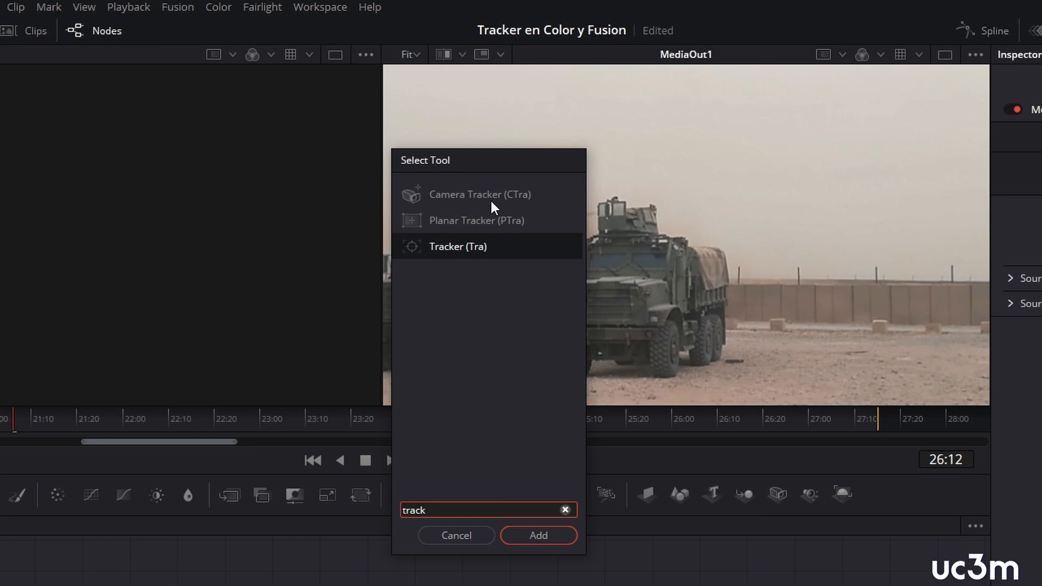
left_click(472, 247)
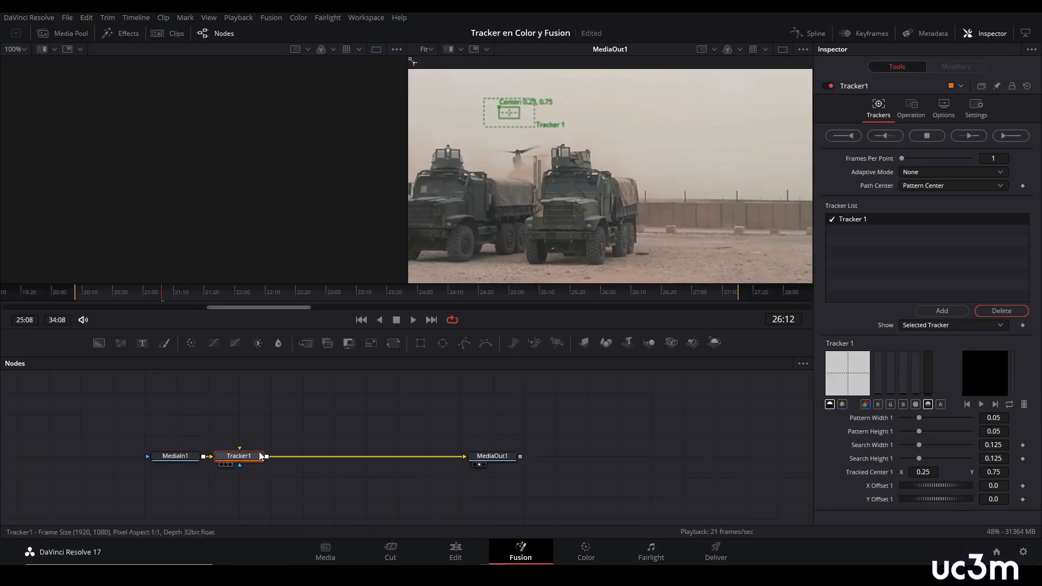
left_click_drag(255, 463, 286, 464)
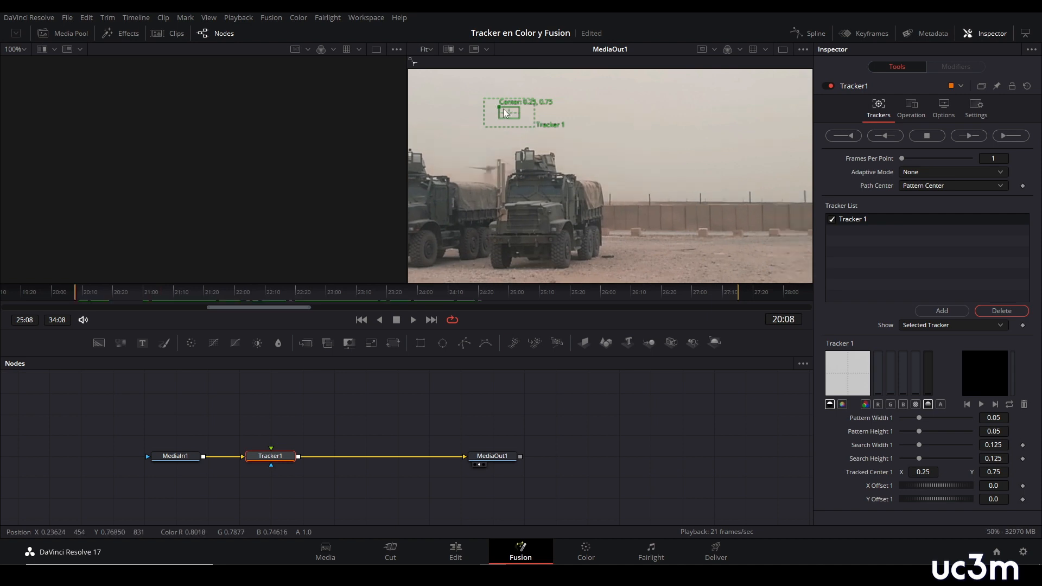
- Place the Tracker 1 pattern box on a contrasting detail of the rear truck's side at frame 20:08, about 0.044 wide and 0.074 high
left_click_drag(499, 108, 444, 198)
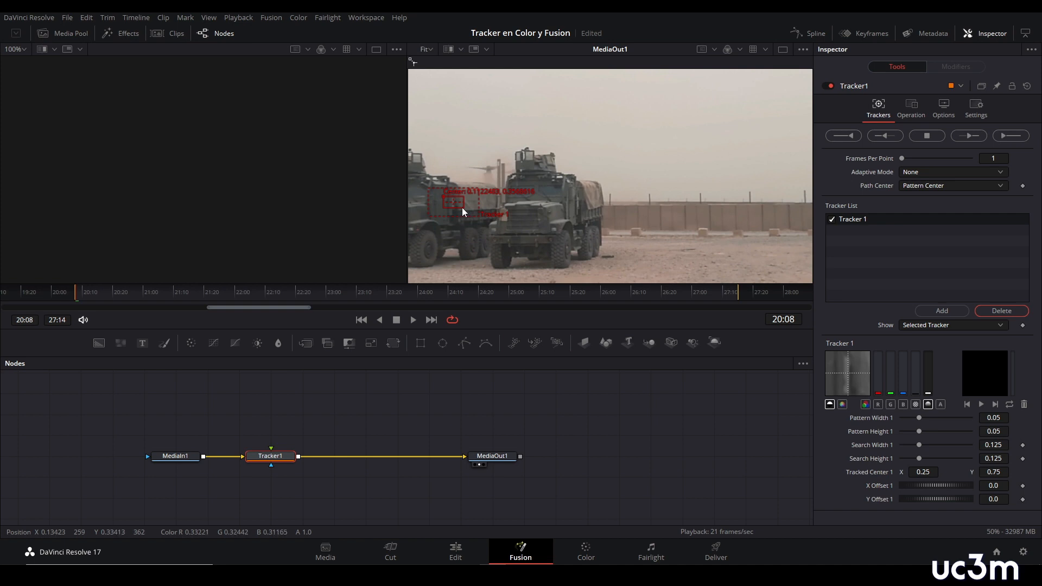
left_click_drag(462, 207, 448, 197)
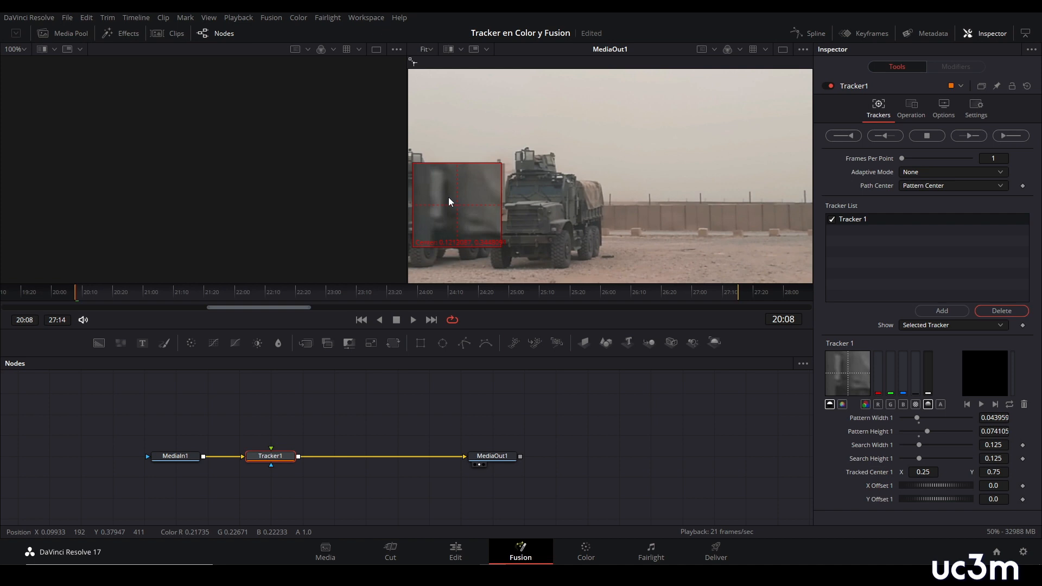
left_click_drag(448, 197, 448, 197)
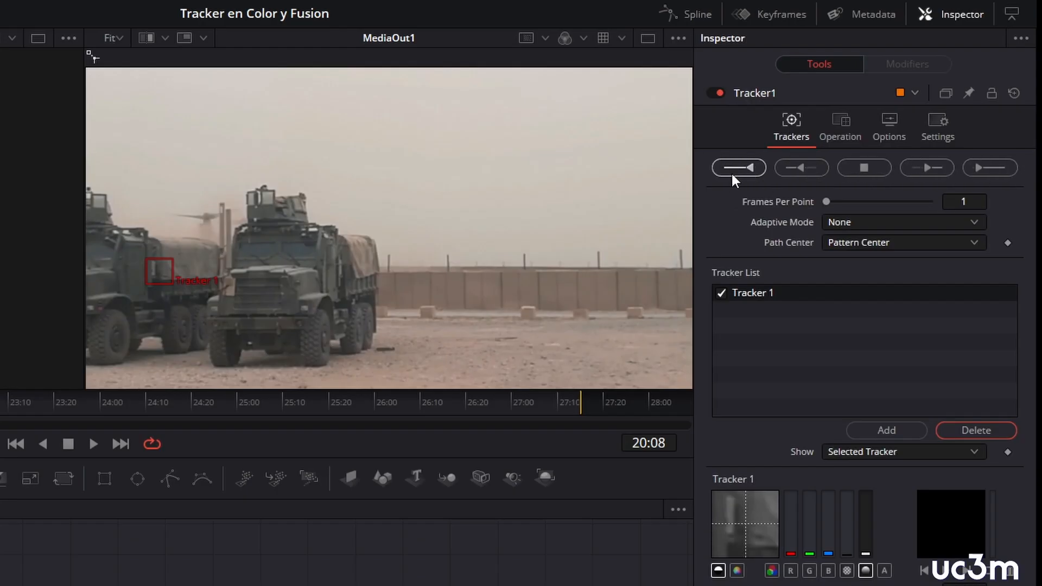
- Track the pattern forward from 20:08 to the clip's end, and return the playhead to the beginning of the range
left_click(978, 171)
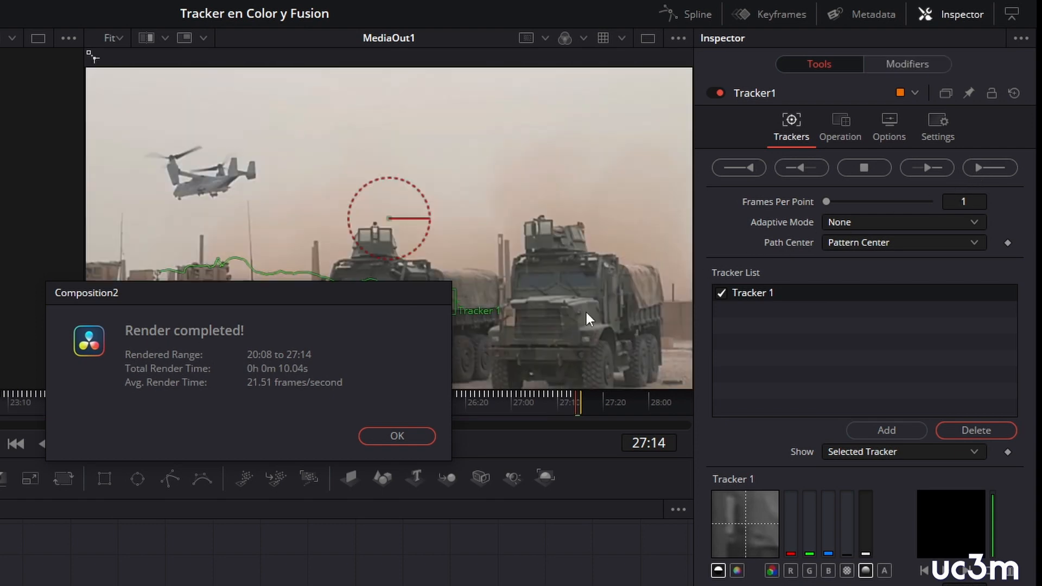
left_click(397, 436)
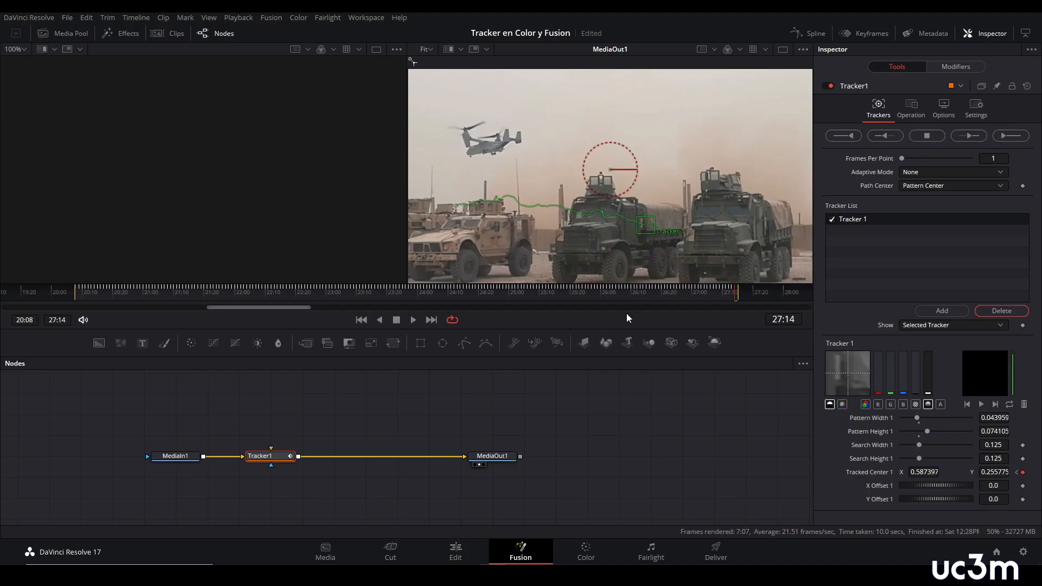
left_click_drag(731, 295, 83, 298)
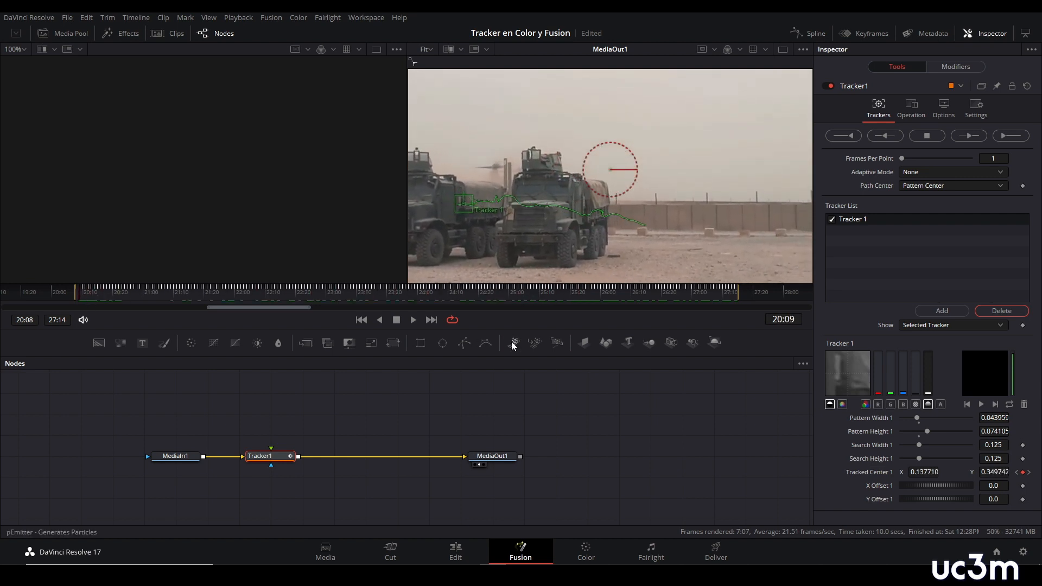
- Add the SmokePlume_0228_2K.mp4 clip from the media pool as a node above Tracker1 and show it in the first viewer
left_click(68, 33)
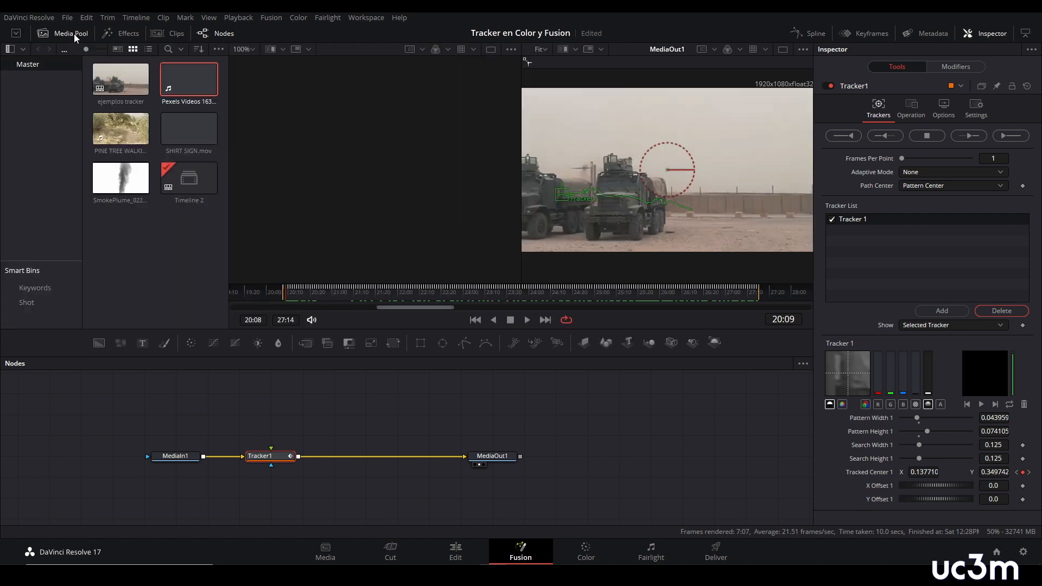
left_click_drag(113, 185, 246, 399)
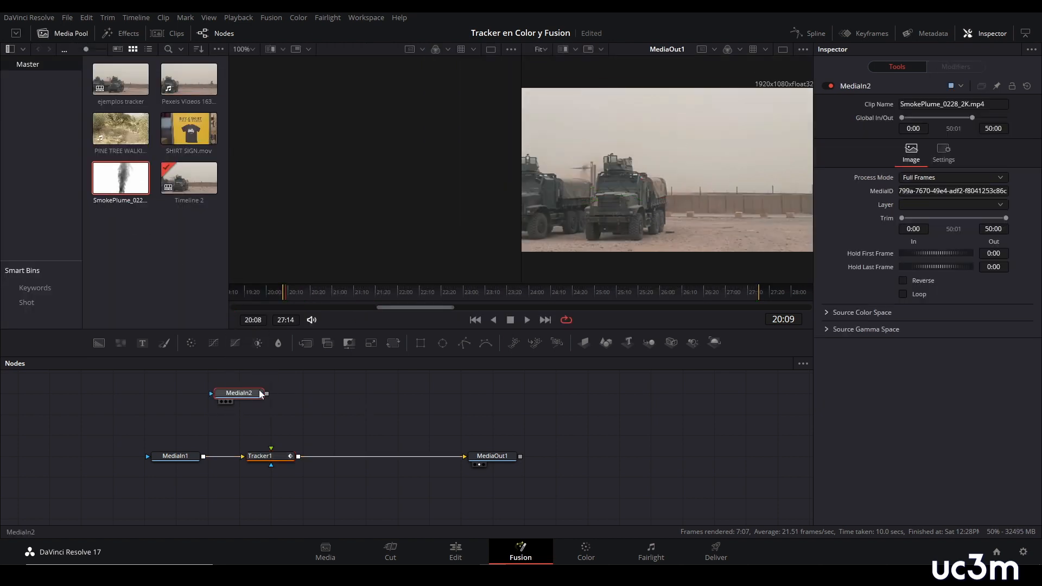
key("1")
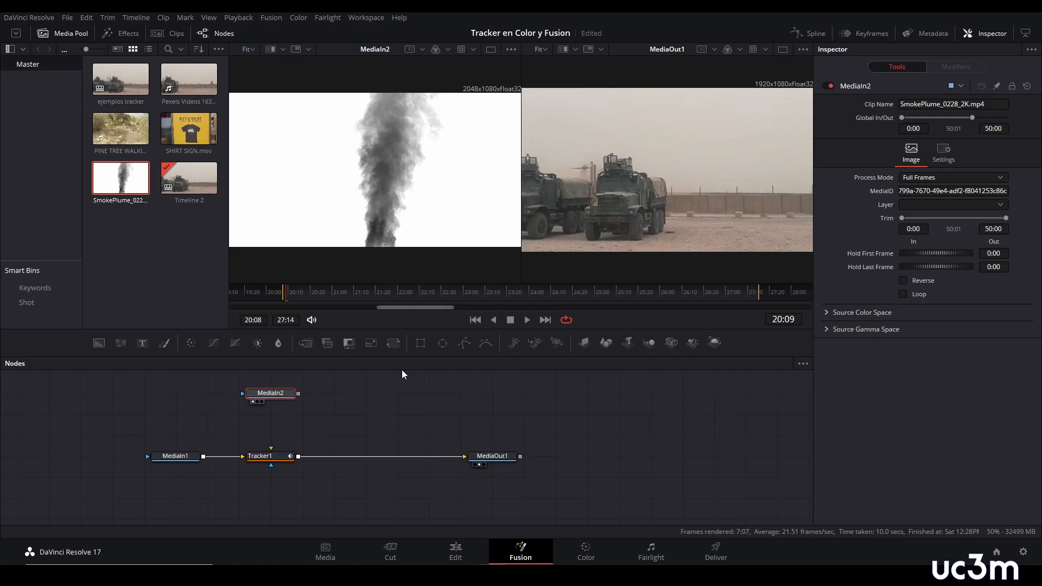
- Add a Transform node after the smoke clip, place it below MediaIn2, and connect its output to Tracker1's foreground input
left_click(393, 343)
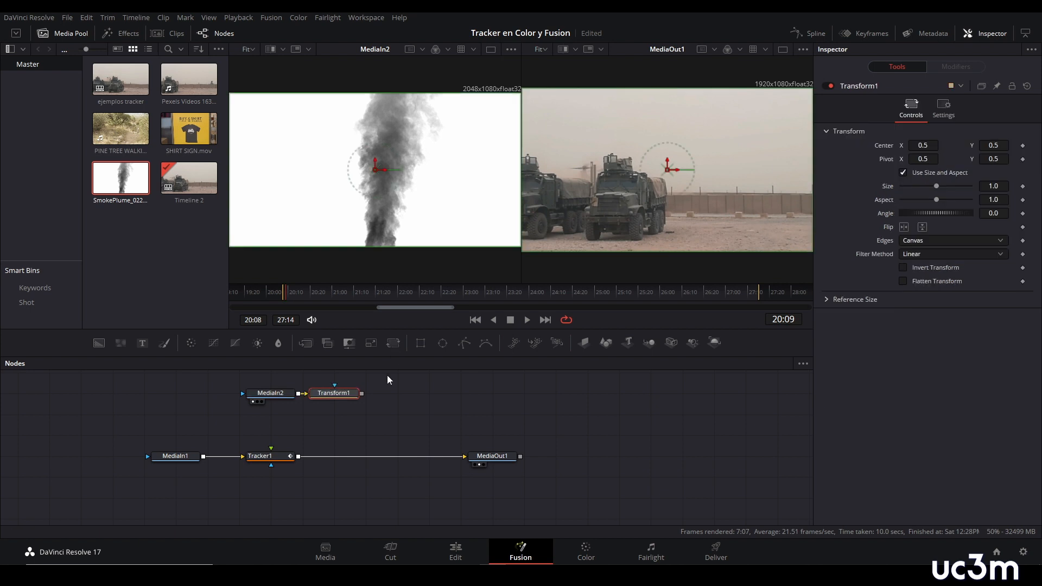
left_click_drag(335, 393, 275, 414)
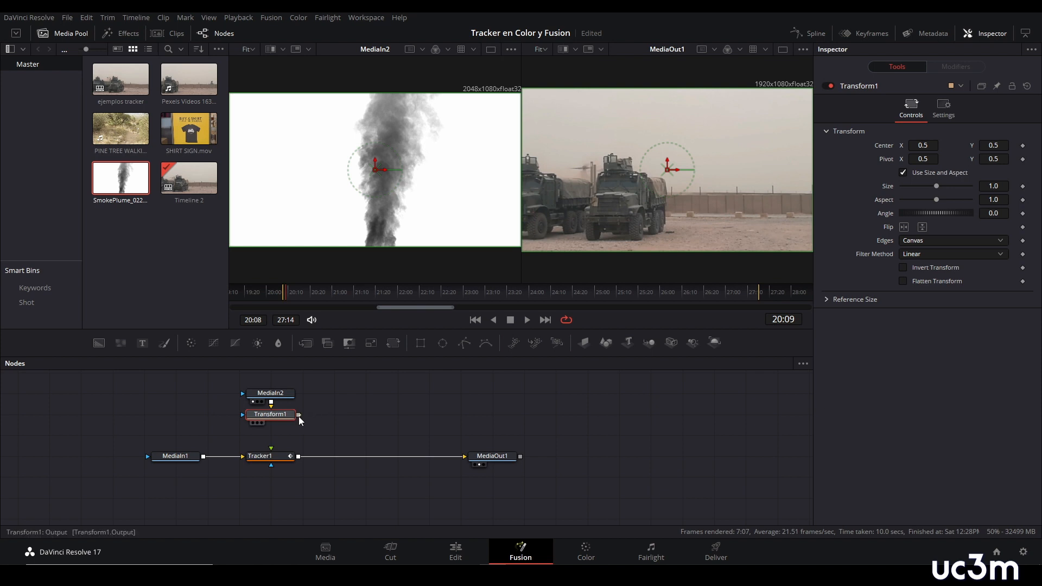
left_click_drag(298, 415, 271, 448)
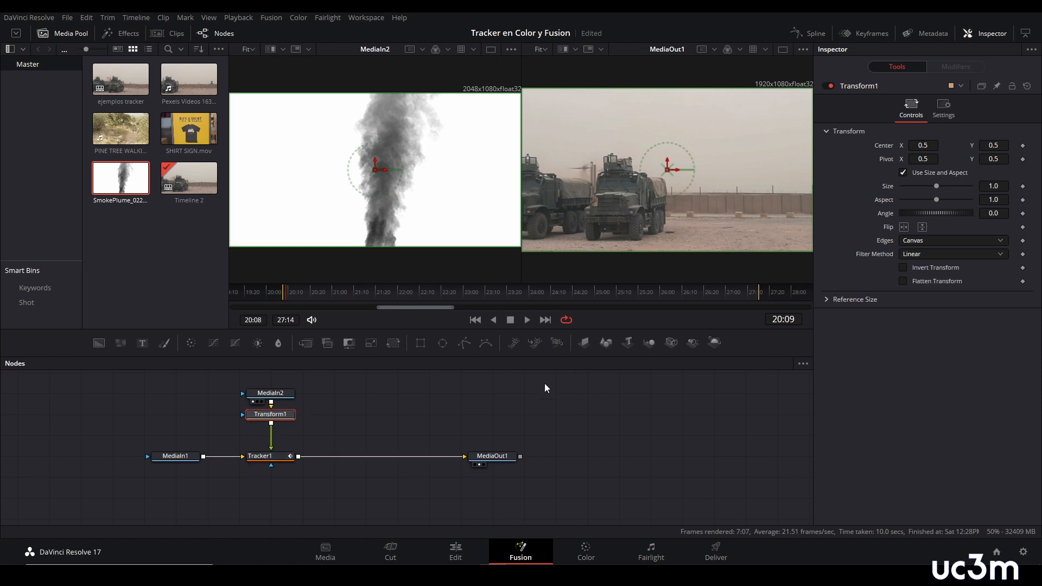
- Set Tracker1's operation to Match Move and its apply mode to Multiply
left_click(278, 460)
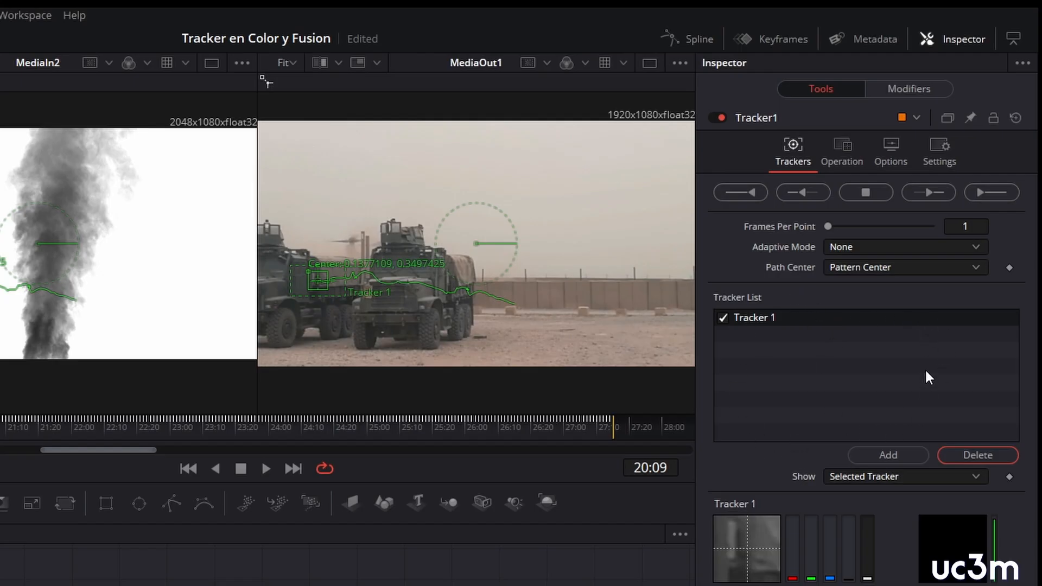
left_click(850, 145)
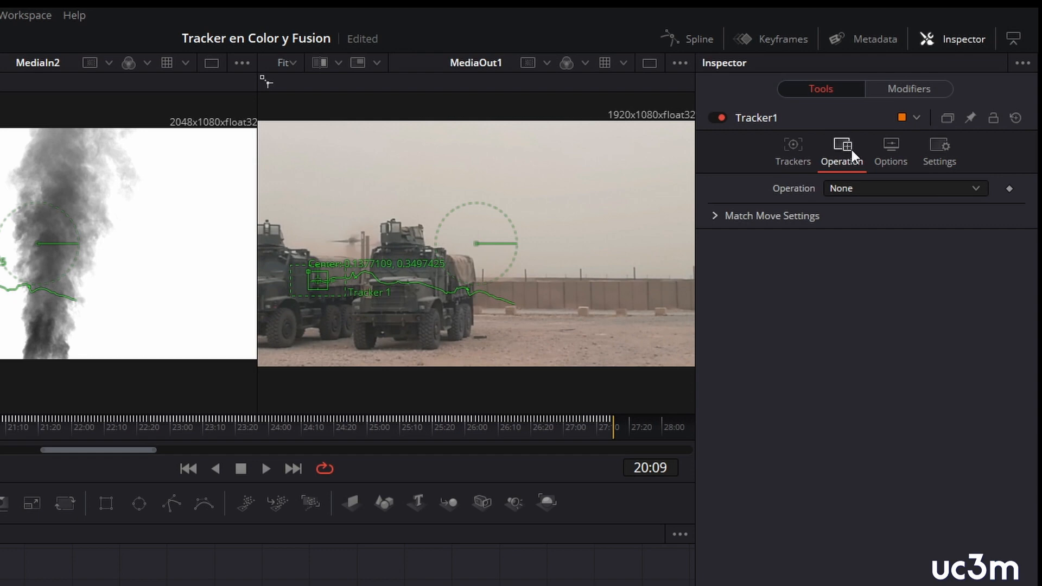
left_click(871, 190)
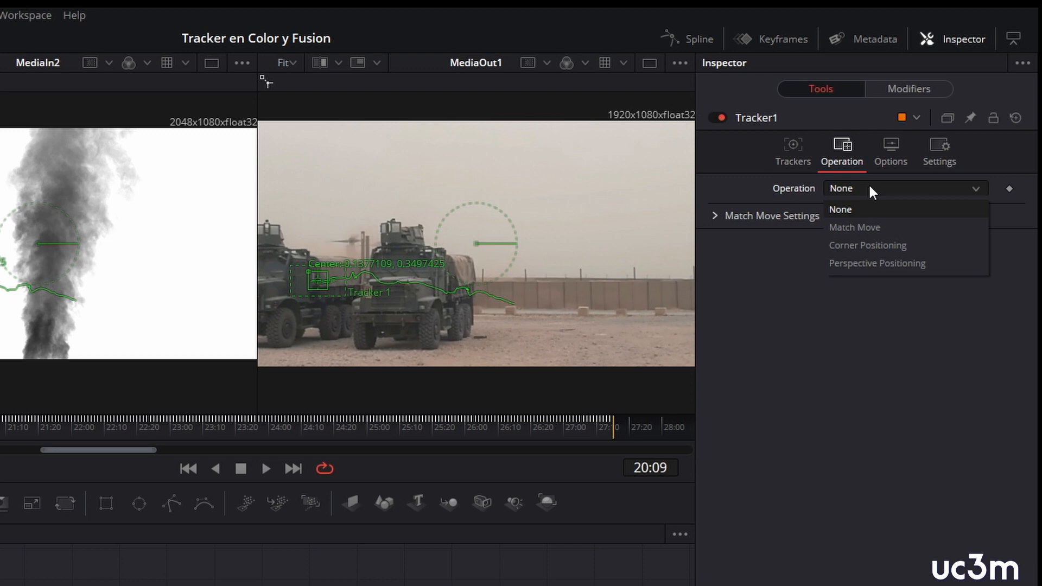
left_click(855, 227)
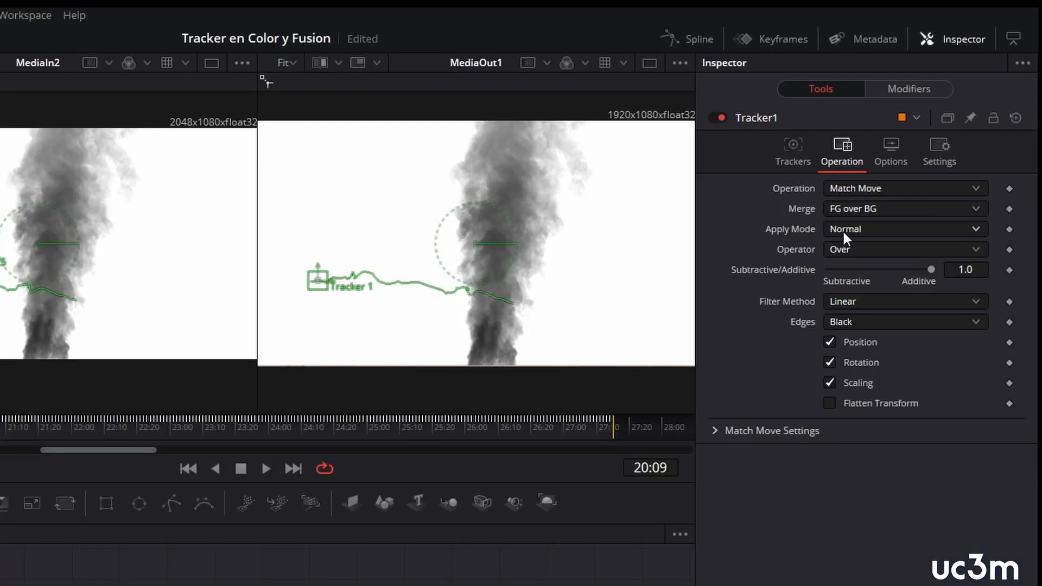
left_click(976, 229)
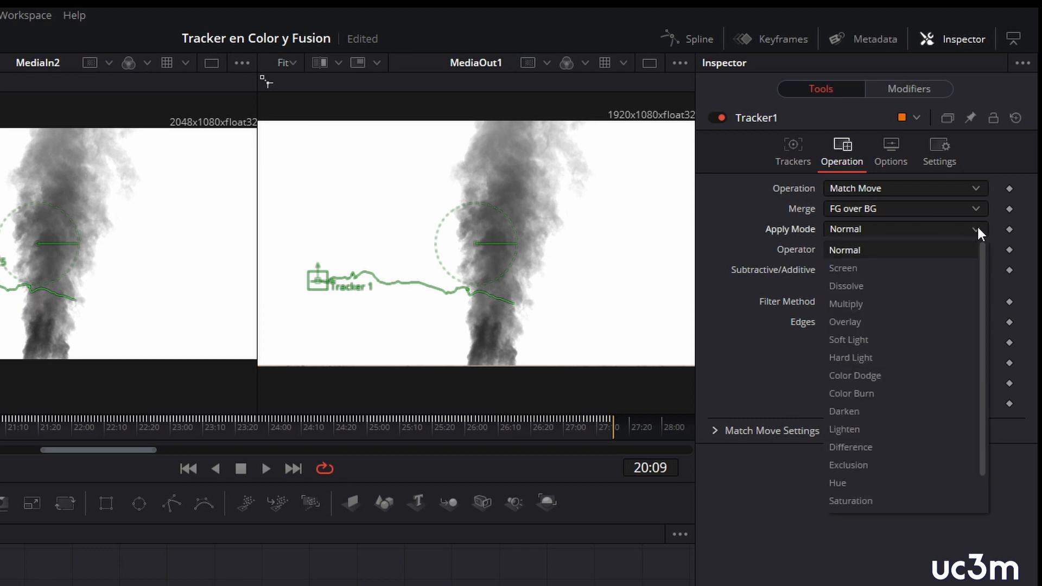
left_click(976, 229)
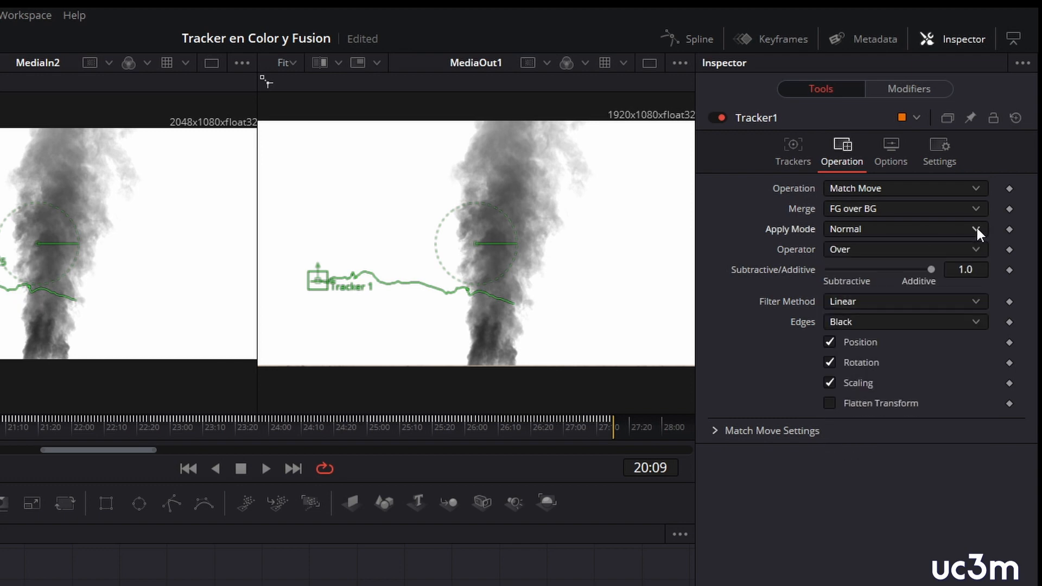
left_click(976, 229)
left_click(945, 302)
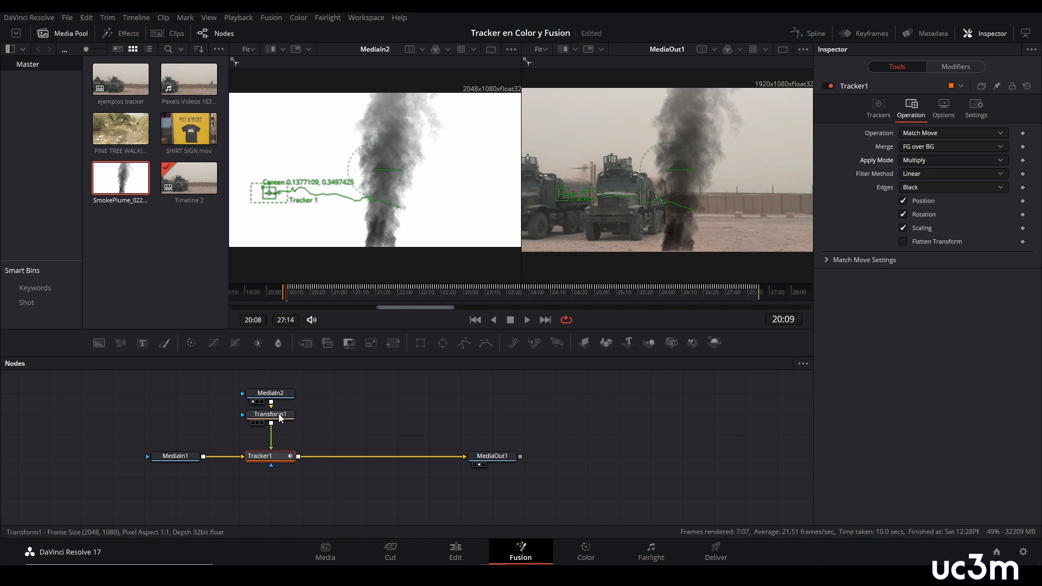
- Move the smoke in Transform1 behind the wall to about X 0.69, Y 0.86, and play back the tracked result
left_click(280, 417)
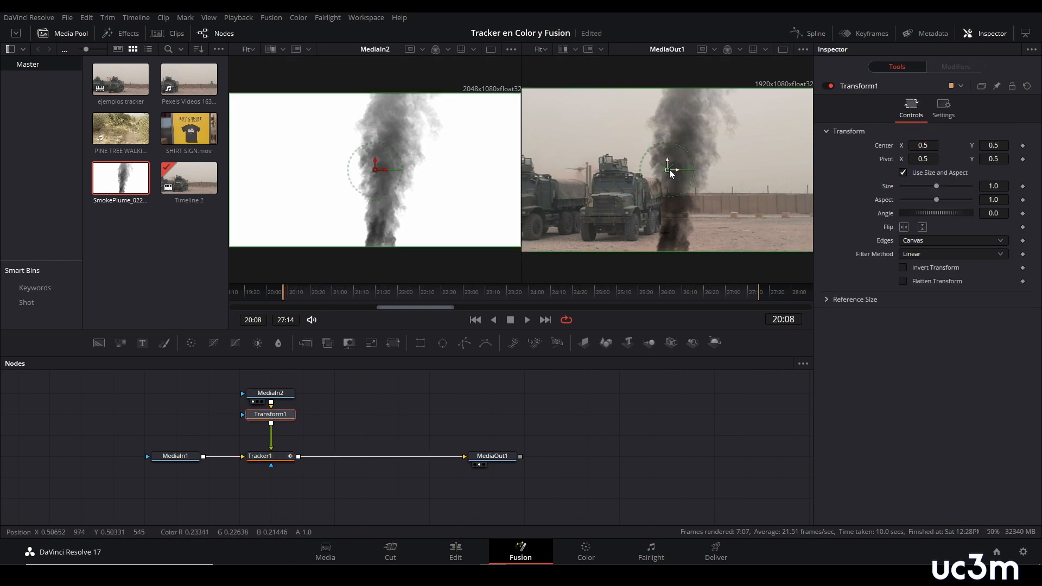
left_click_drag(670, 173, 727, 112)
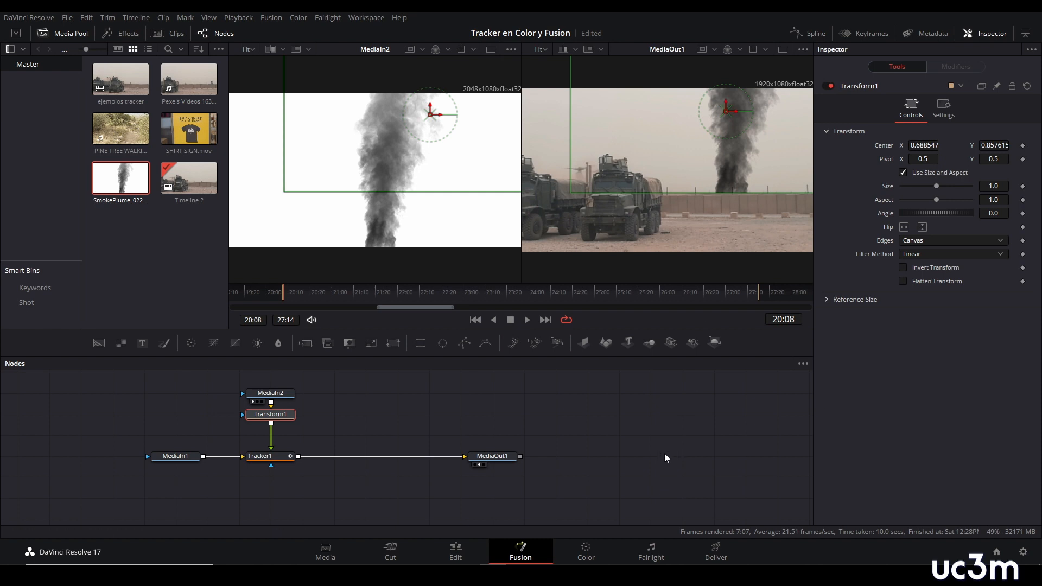
key("space")
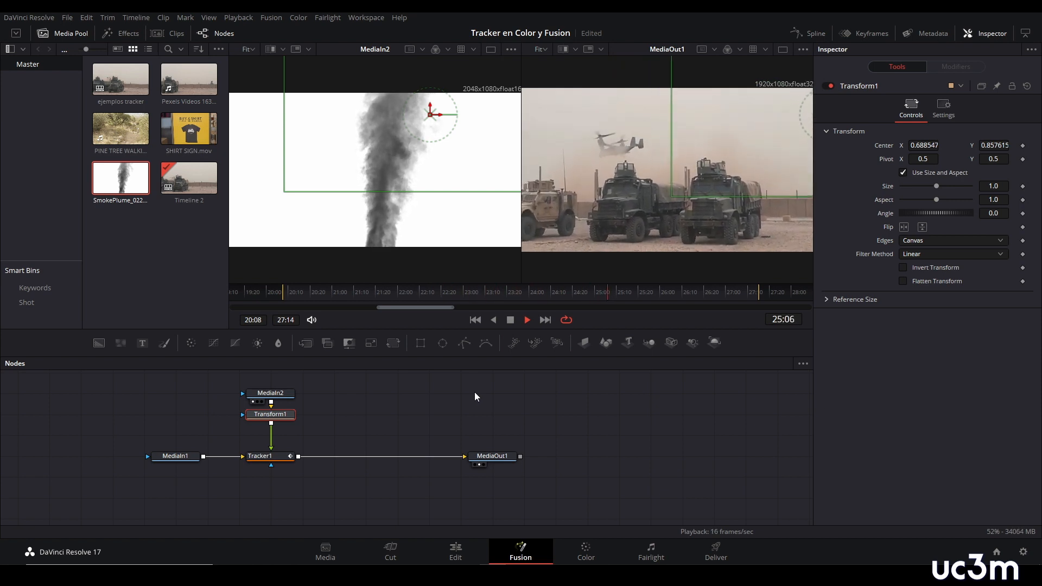
key("space")
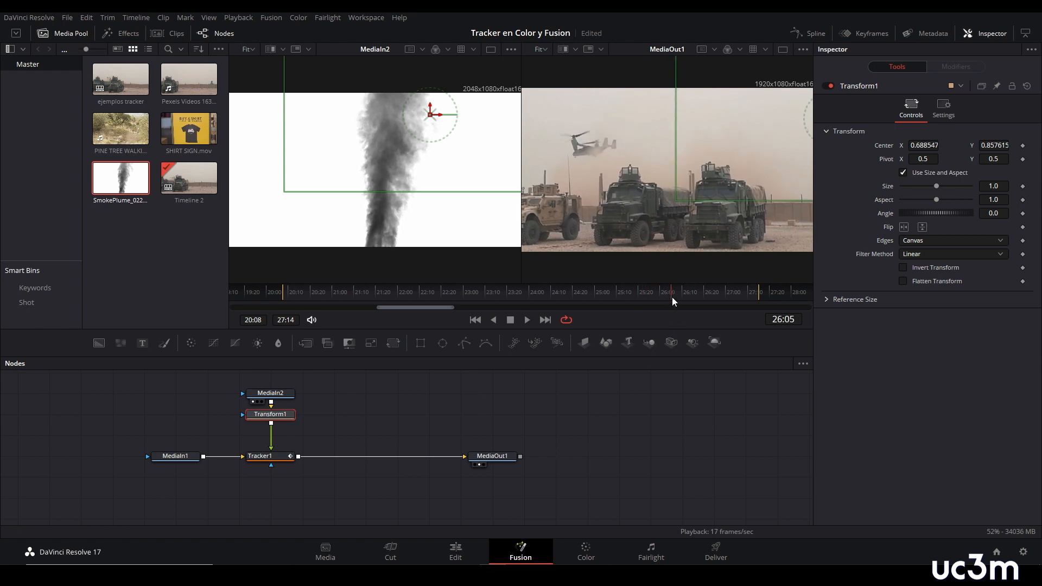
left_click_drag(671, 298, 285, 301)
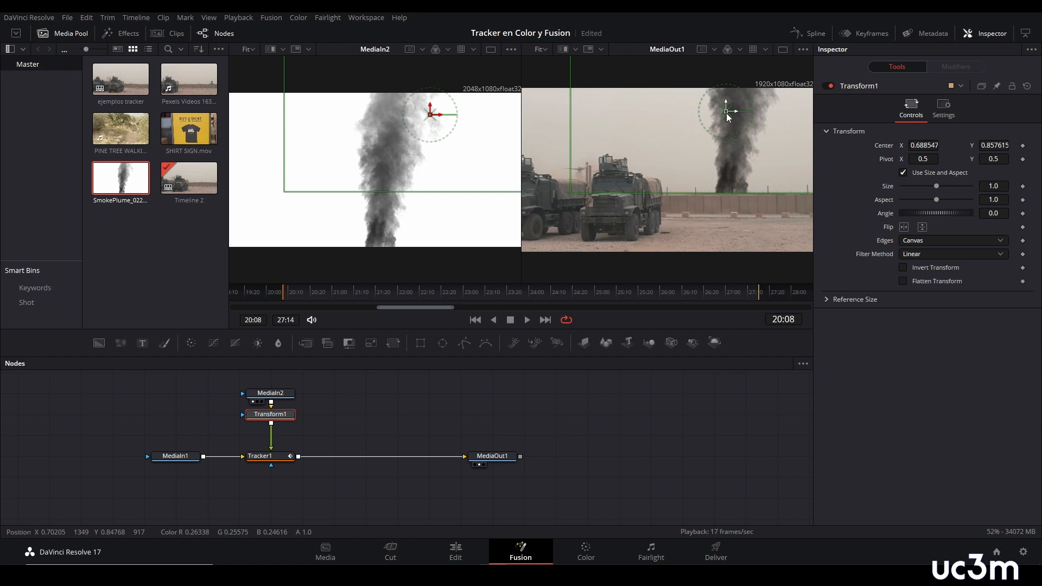
- Shift the smoke's center to about X 0.573, closer to the front truck, and keyframe the Center at frame 20:08
left_click_drag(729, 116, 692, 118)
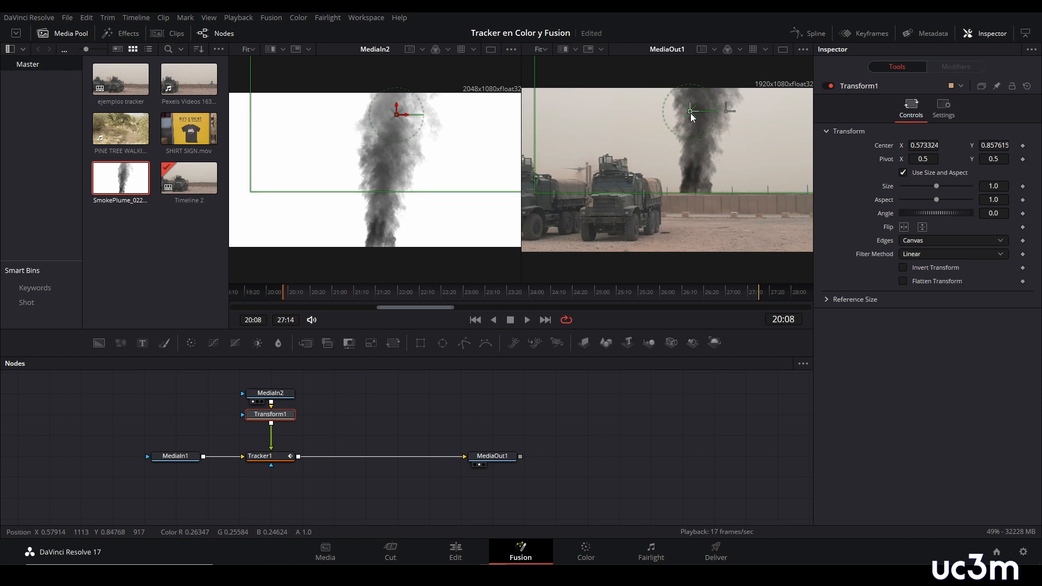
mouse_move(292, 297)
left_mouse_down()
mouse_move(728, 311)
mouse_move(285, 314)
left_mouse_up()
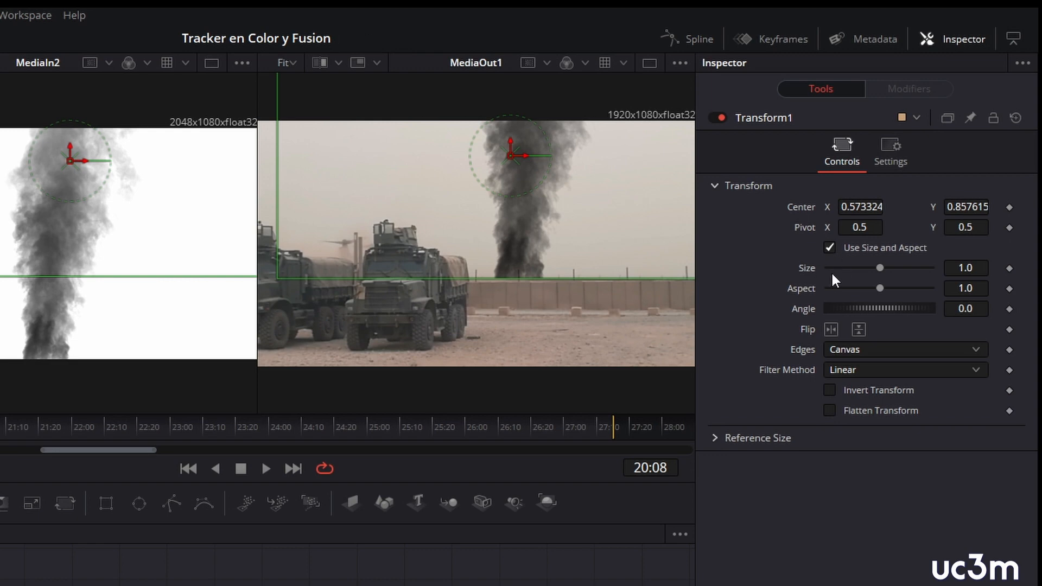
left_click(1010, 207)
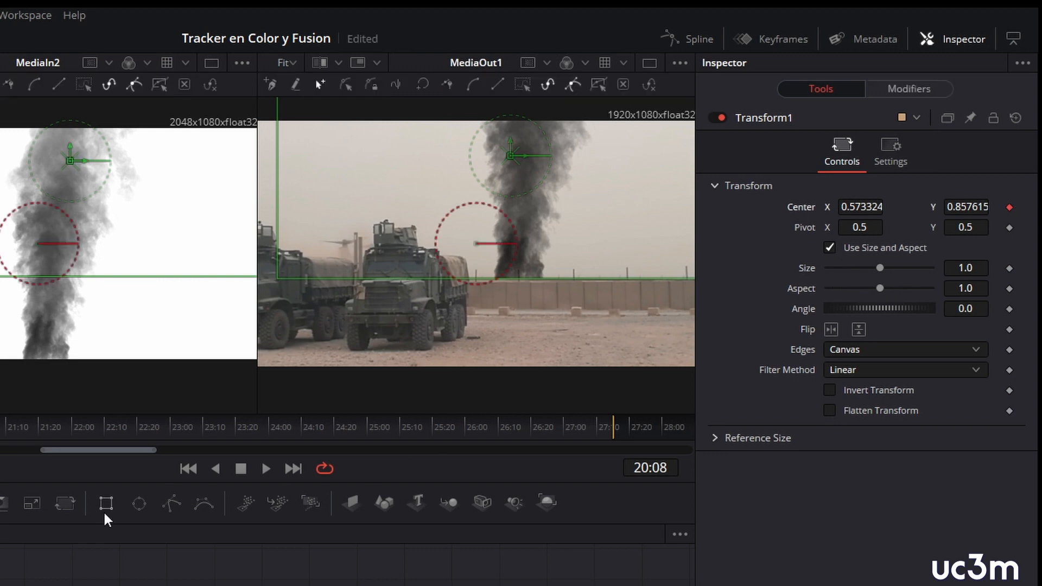
key("space")
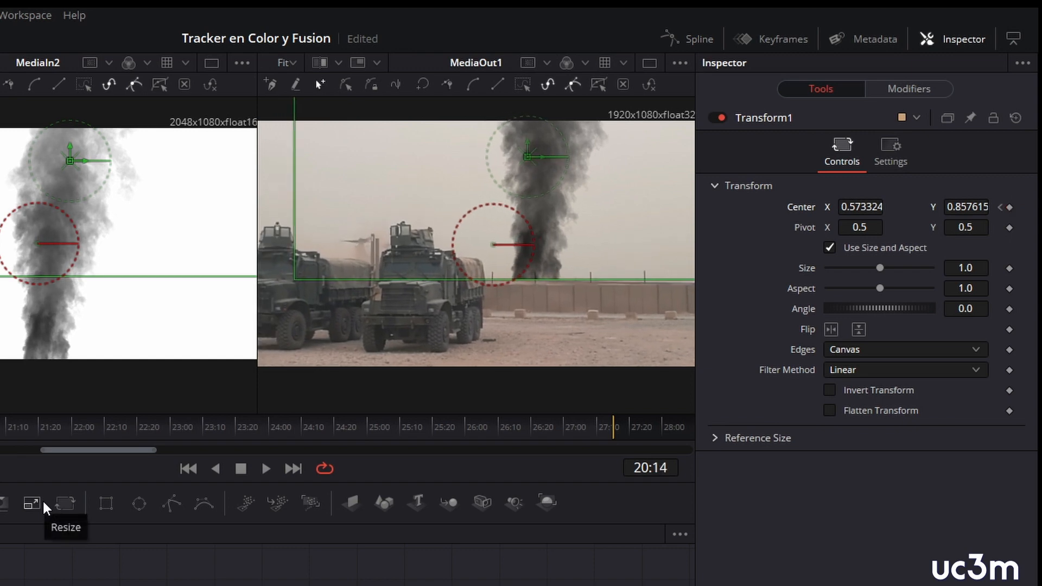
- Lower the smoke's center in Transform1 to about Y 0.84 by frame 21:22, keeping its base behind the wall
key("space")
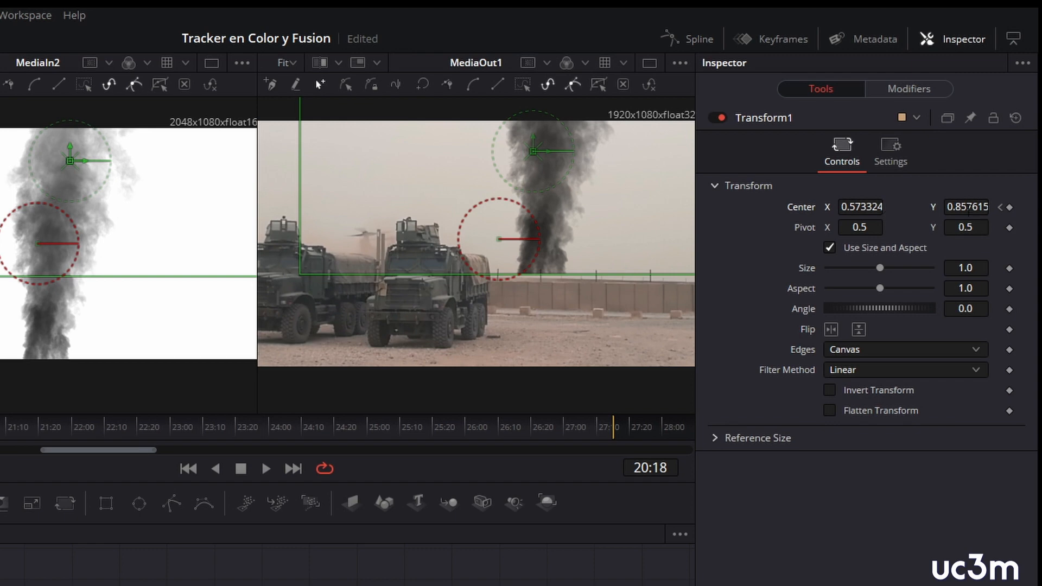
scroll(963, 206, "down", 18)
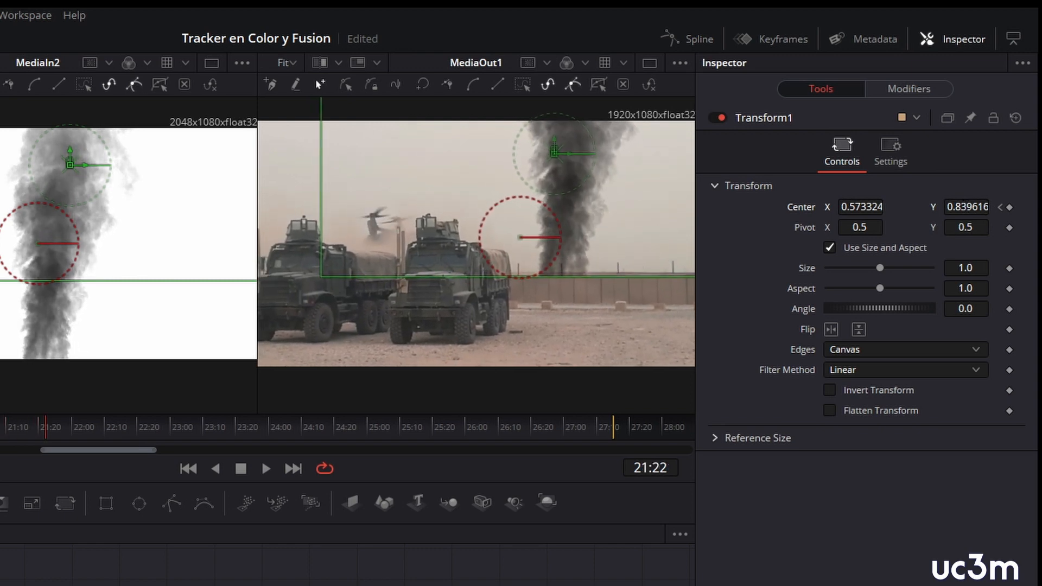
- Enlarge MediaOut1 into a single viewer with the Media Pool hidden, and scrub through the shot to check the smoke
left_click(649, 63)
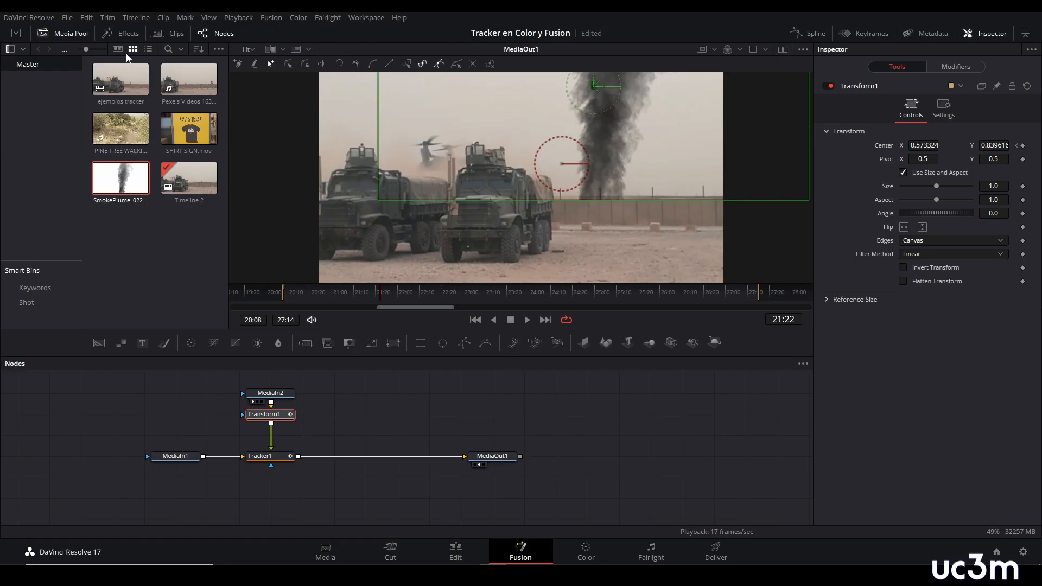
left_click(74, 35)
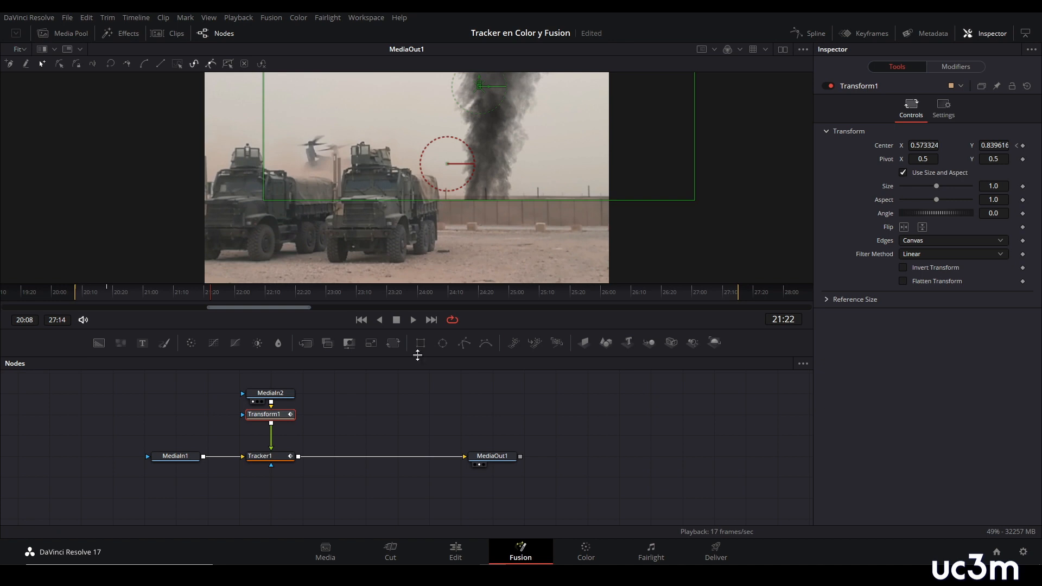
left_click_drag(419, 357, 418, 404)
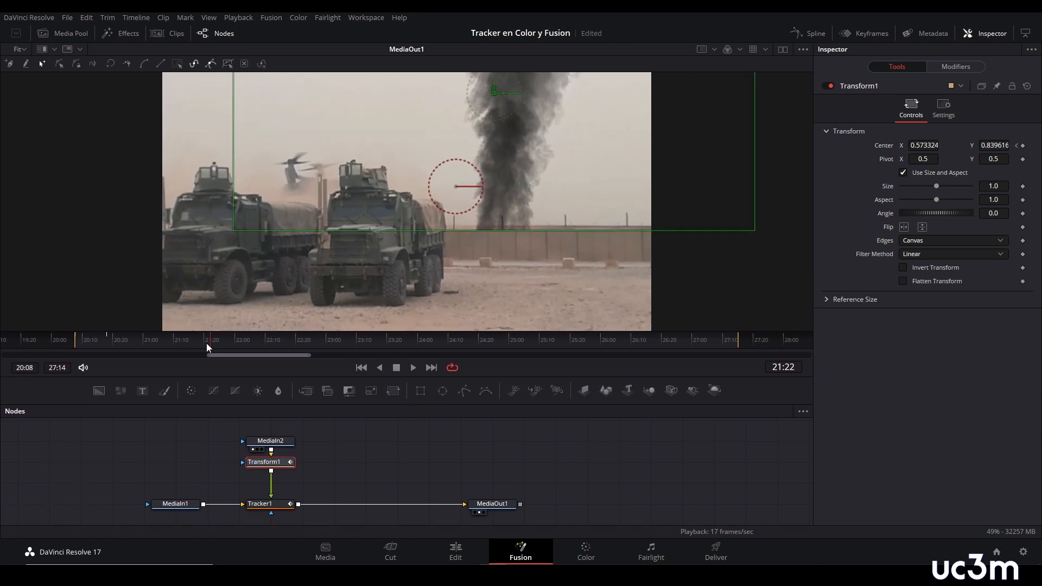
left_click_drag(211, 342, 277, 356)
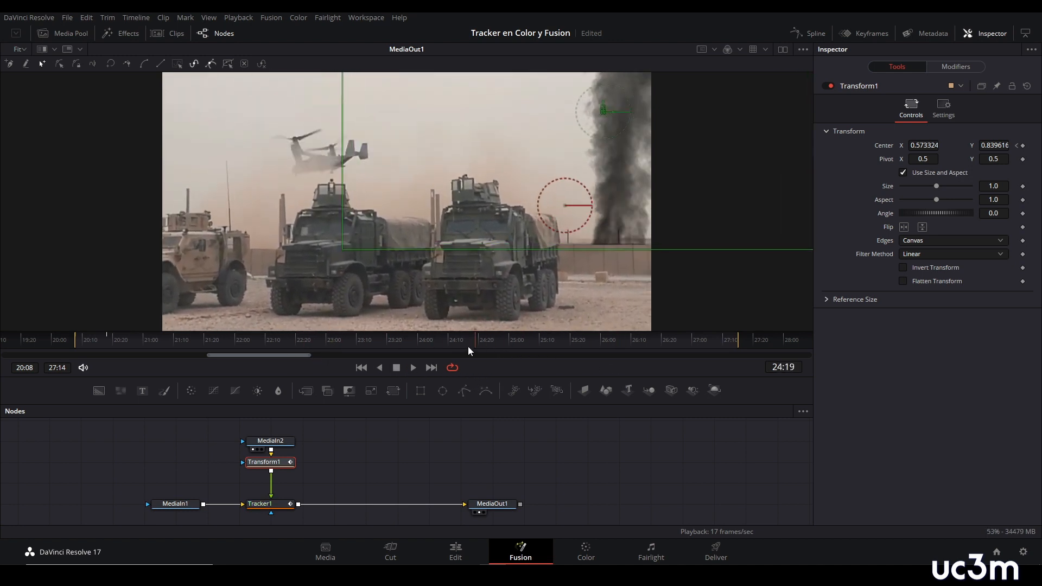
left_click(372, 340)
left_click_drag(372, 341, 109, 334)
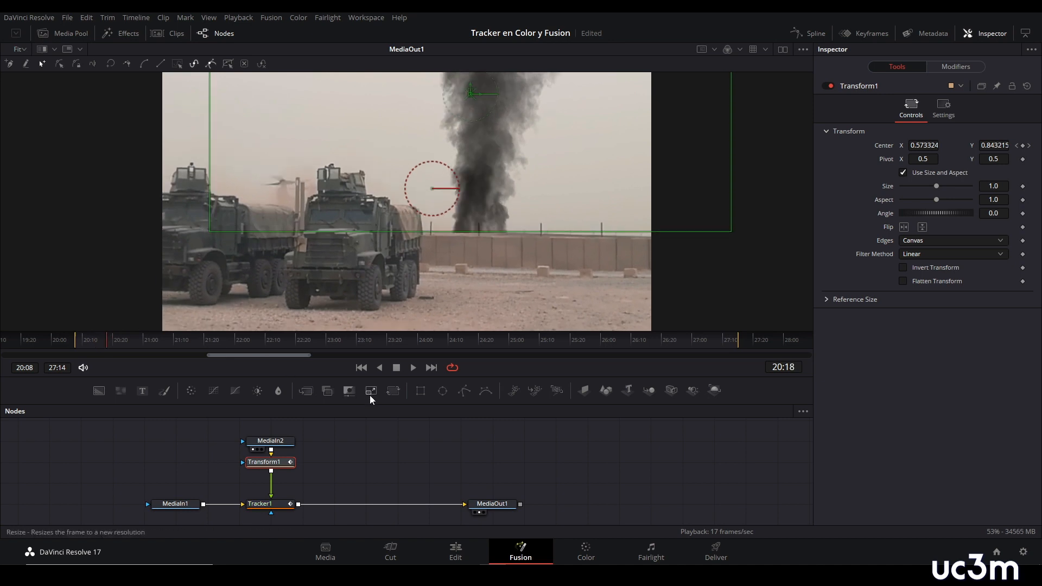
- Add a Color Corrector after Transform1 and tint the smoke slightly toward orange, with a strength of about 0.025
left_click(270, 464)
left_click(191, 390)
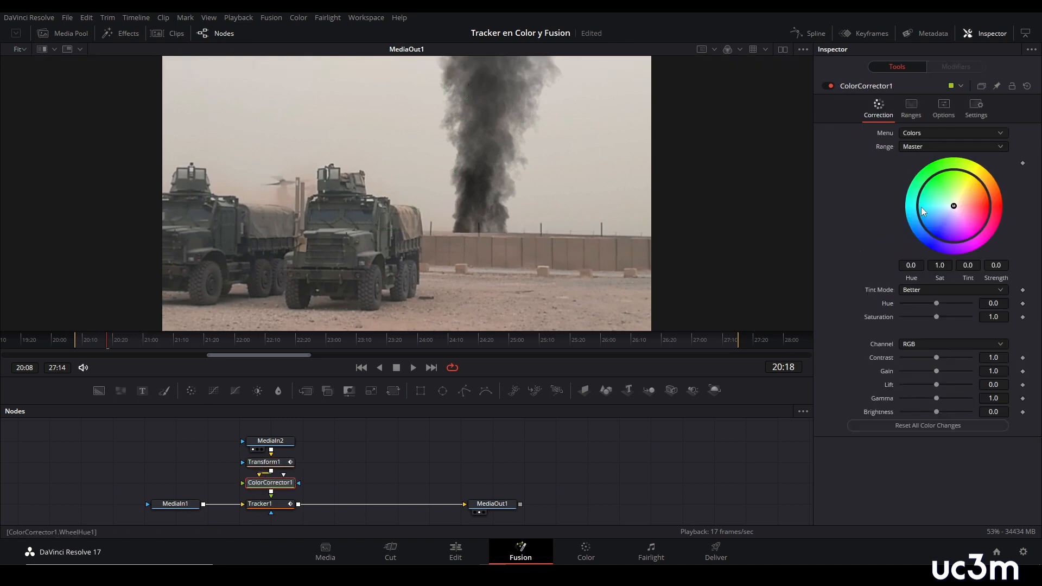
left_click_drag(955, 207, 958, 204)
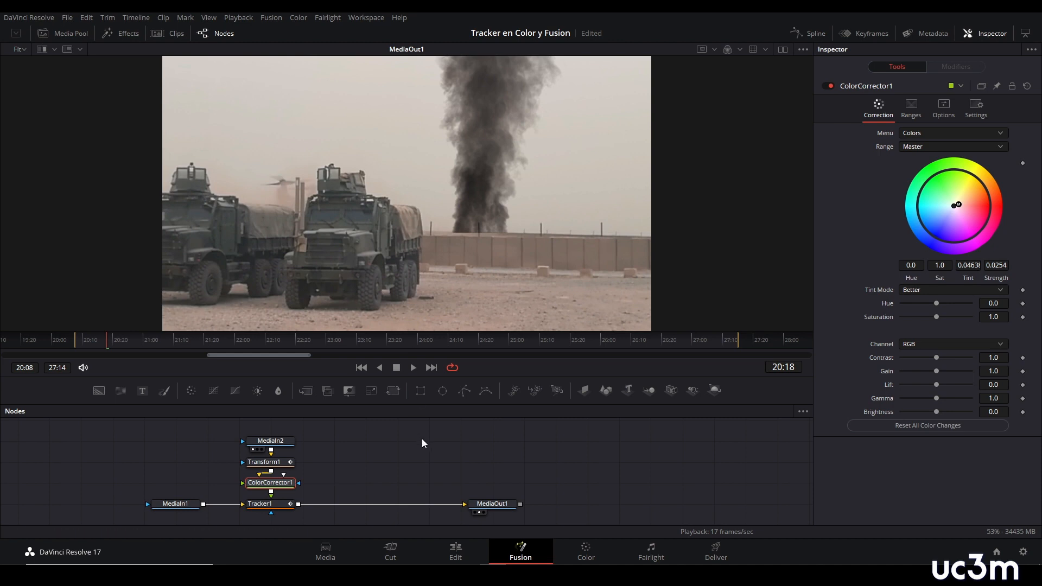
- Return to the Edit page, unmute the audio, and play the smoke composite full screen from the start
left_click(459, 559)
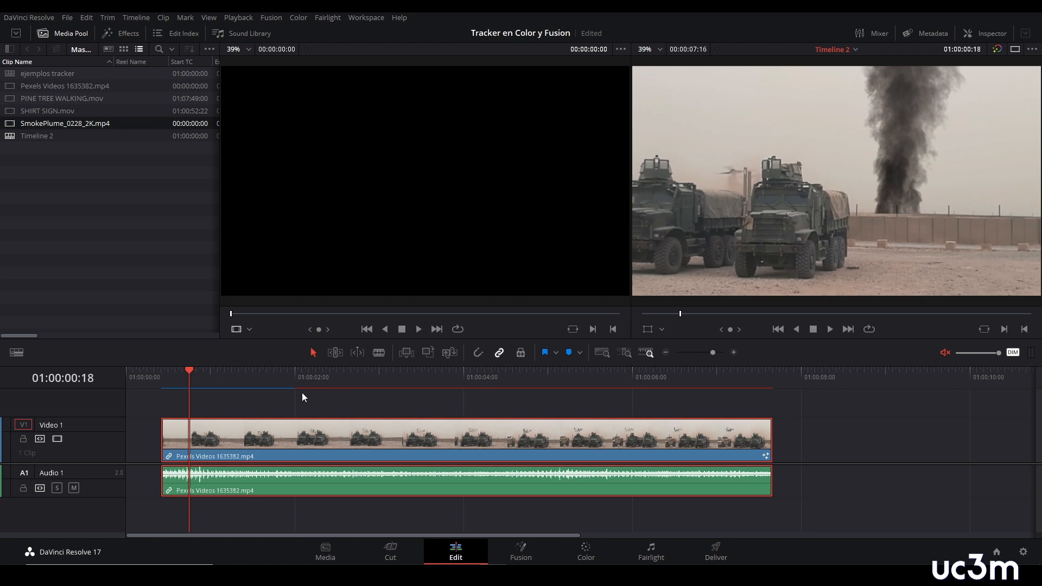
left_click(944, 352)
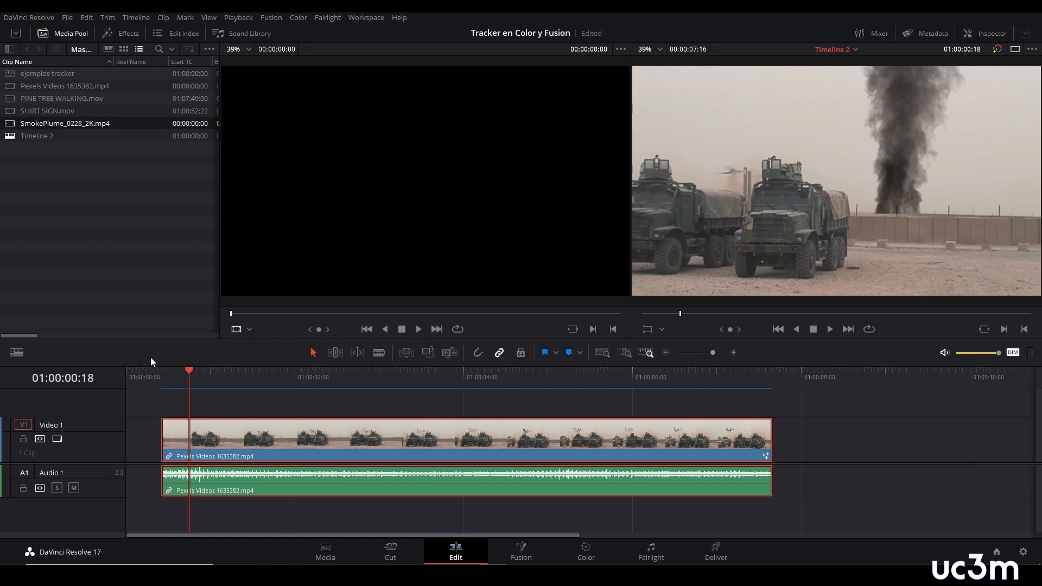
left_click_drag(190, 373, 174, 375)
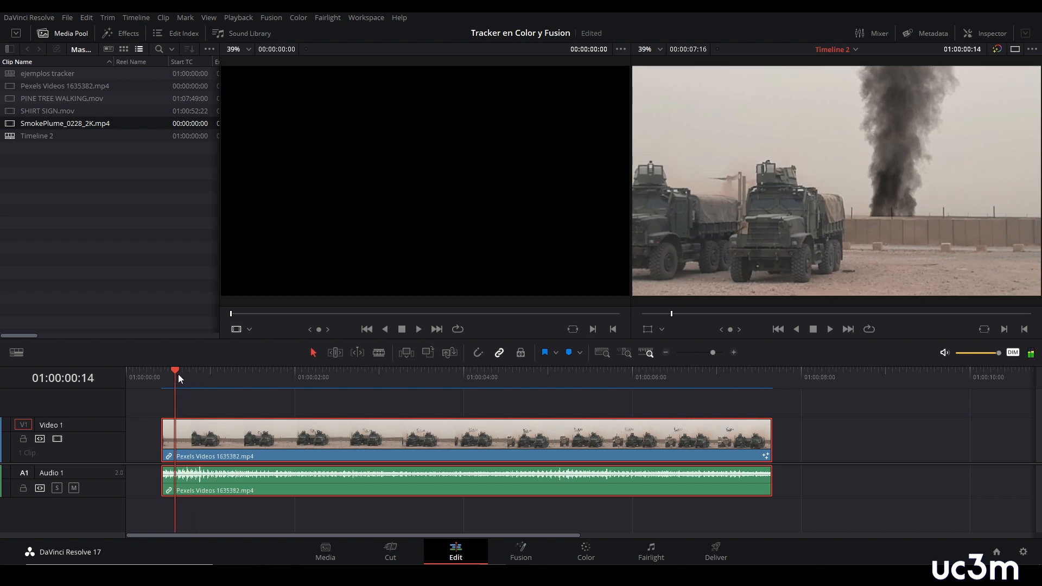
key("ctrl+f")
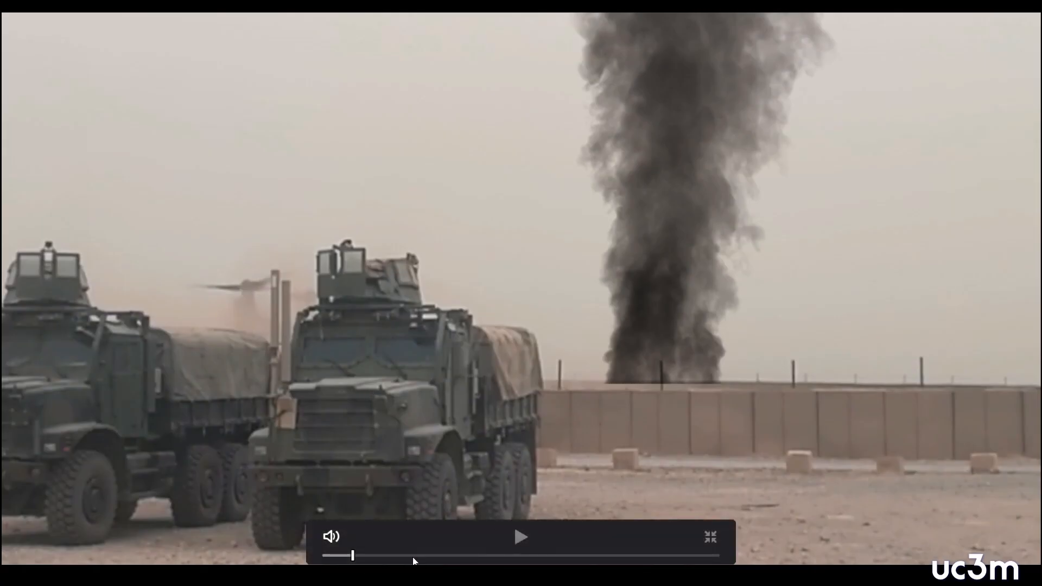
left_click(325, 556)
key("space")
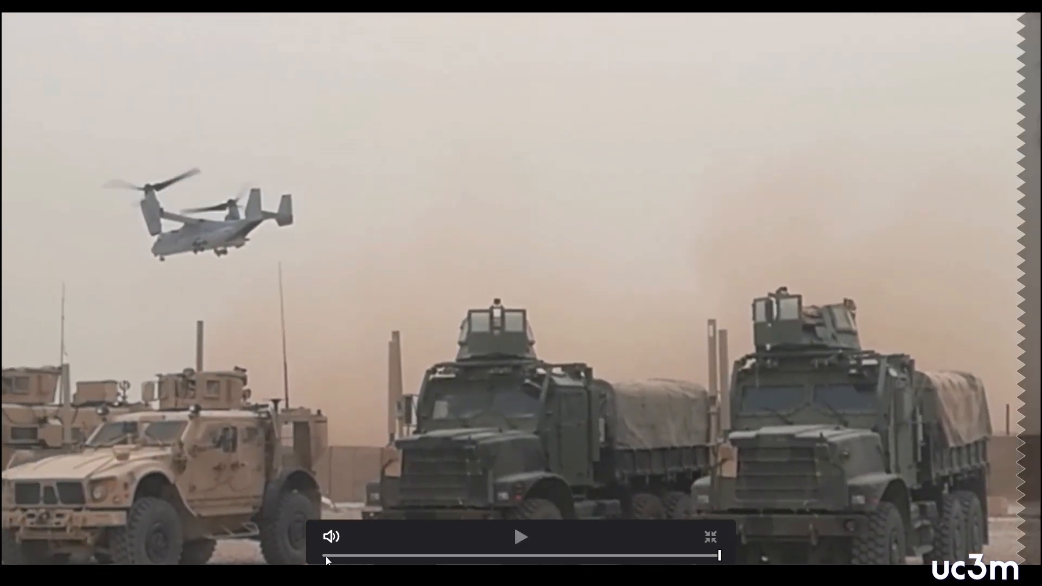
key("Escape")
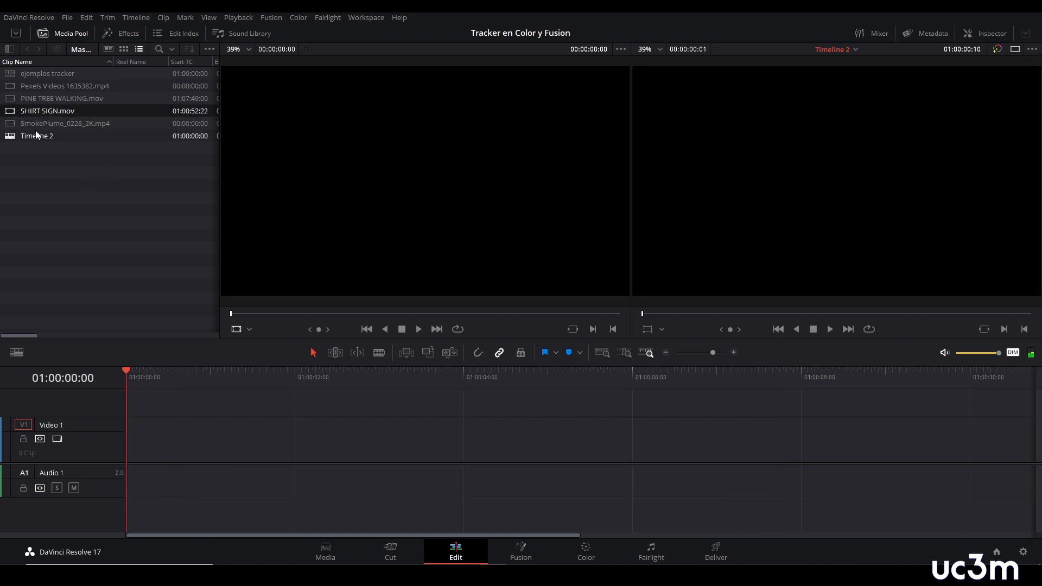
- Place SHIRT SIGN.mov on the Video 1 track of the empty Timeline 2 and open the clip in Fusion
left_click_drag(16, 112, 186, 436)
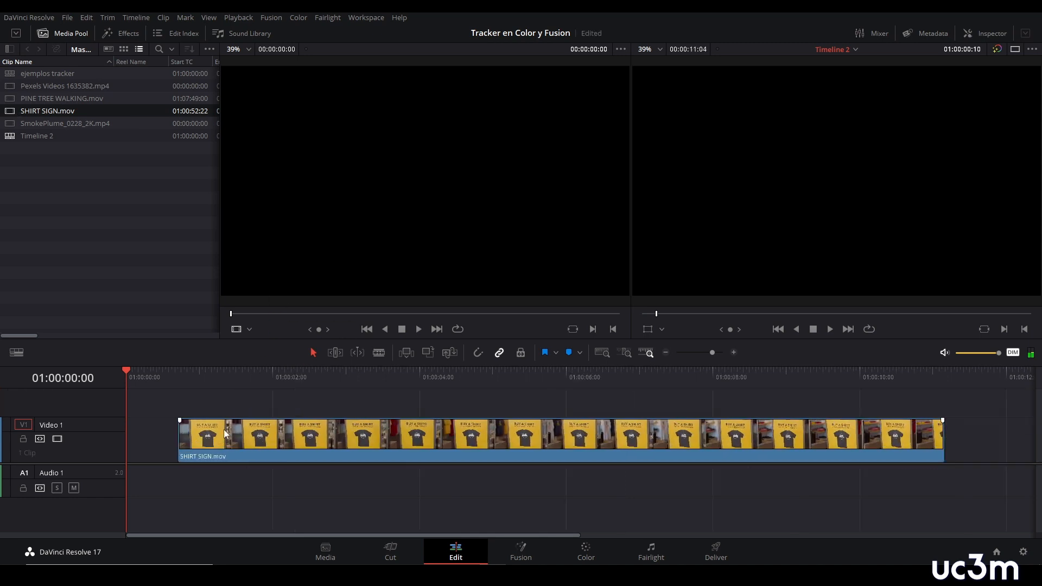
left_click(407, 376)
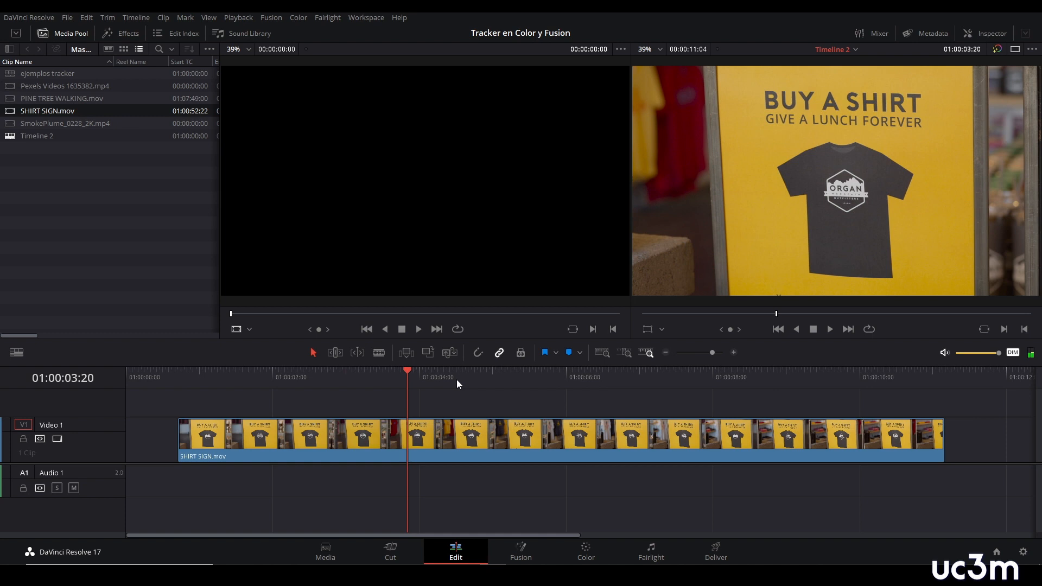
left_click(524, 549)
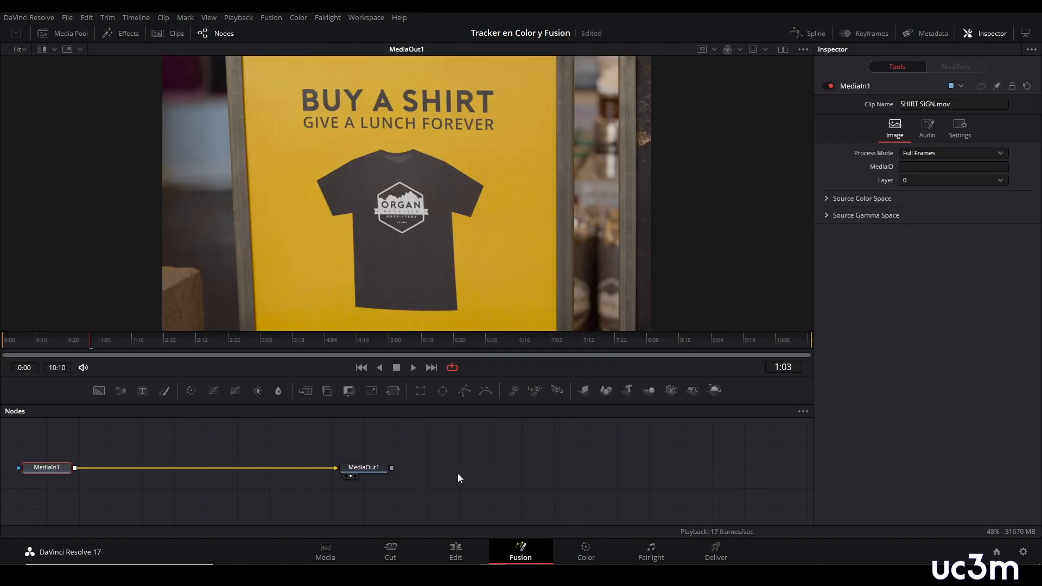
- Add a Planar Tracker node between MediaIn1 and MediaOut1
key("shift+space")
type("Tracker")
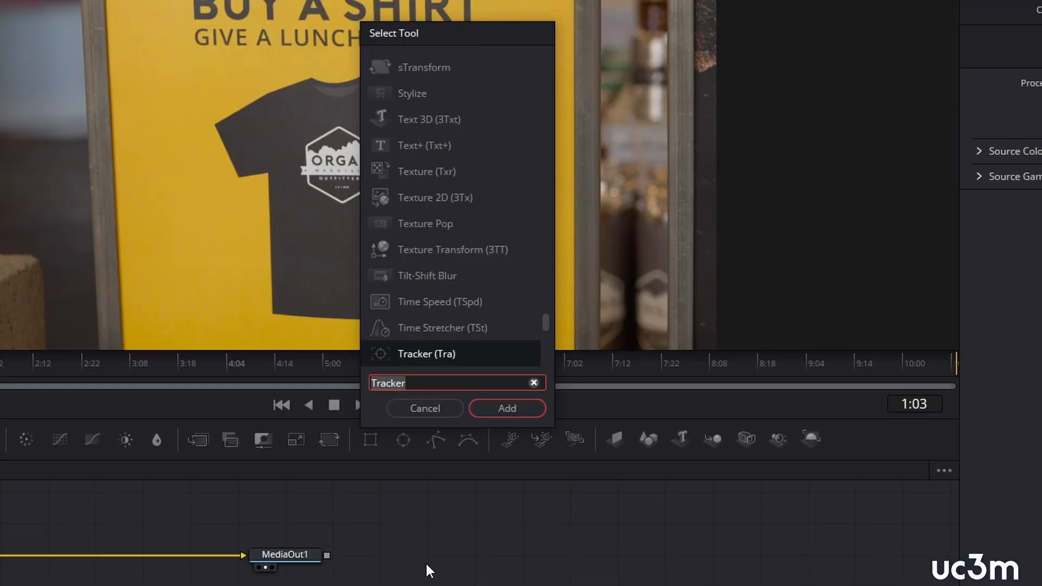
type("trac")
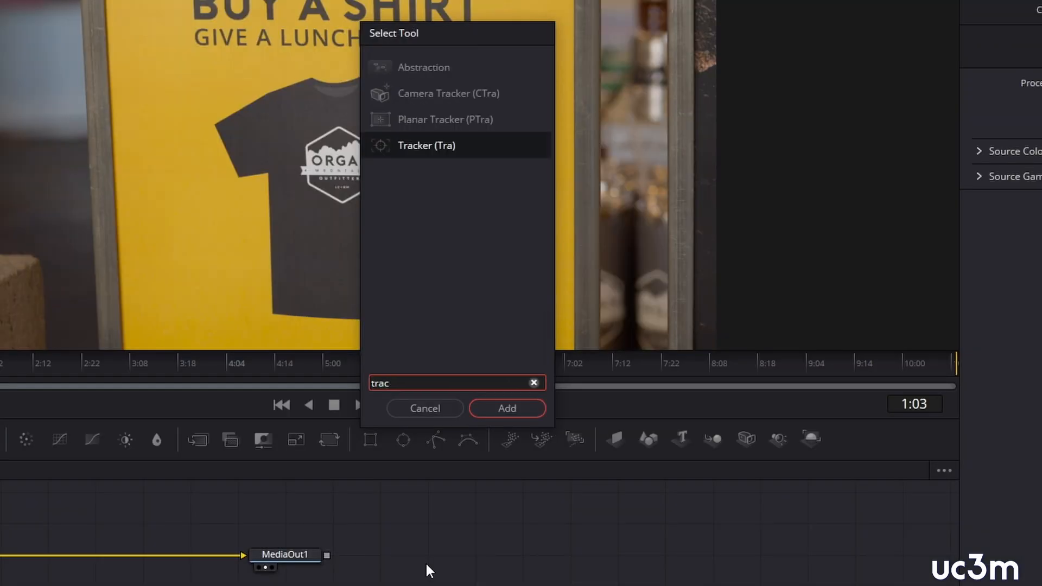
left_click(391, 125)
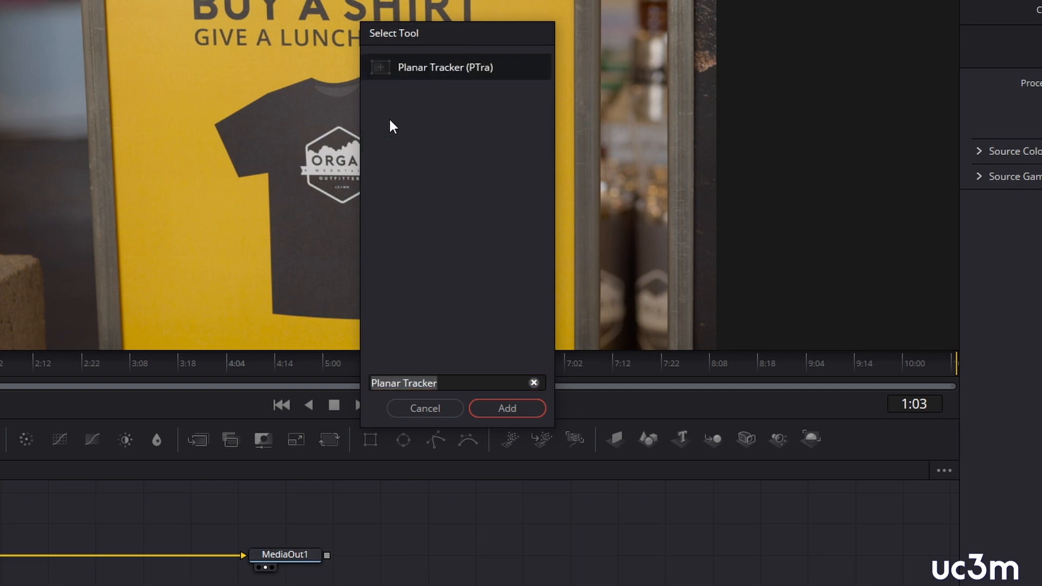
left_click(518, 412)
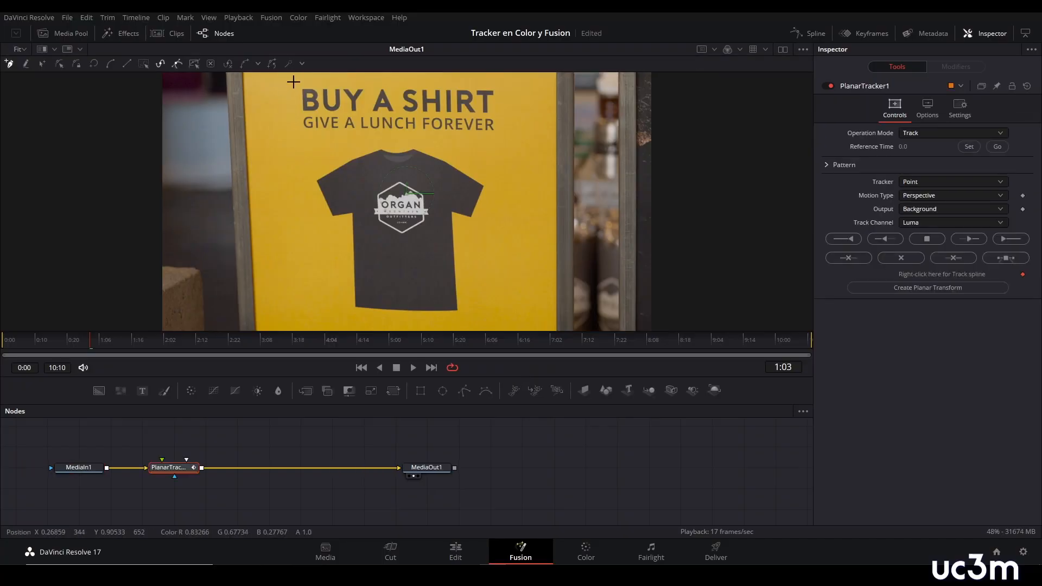
- Outline the sign's "BUY A SHIRT GIVE A LUNCH FOREVER" text with a closed four-cornered tracking pattern
left_click(294, 82)
left_click(504, 86)
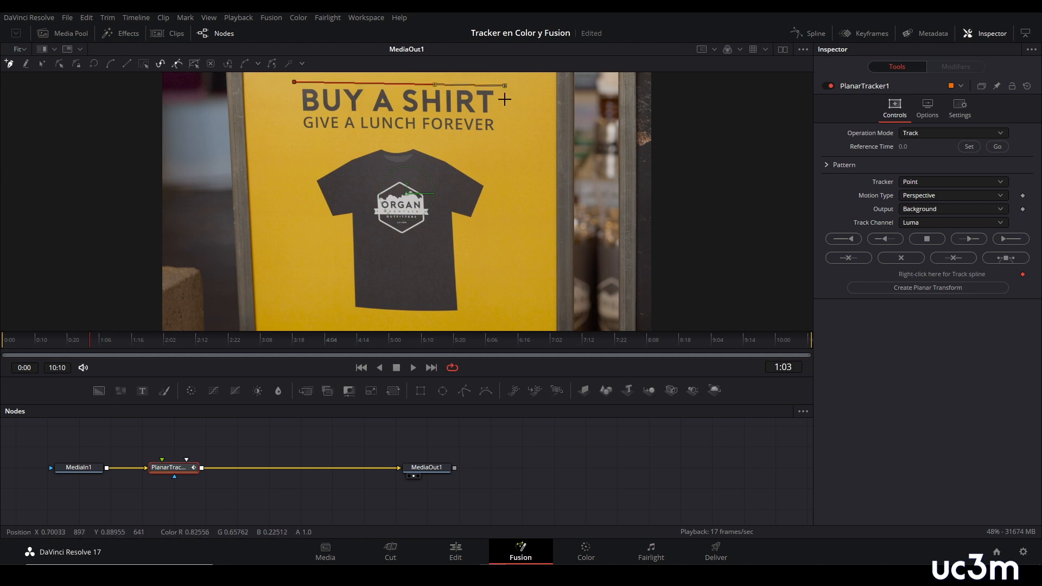
left_click(500, 133)
left_click(292, 139)
left_click(294, 82)
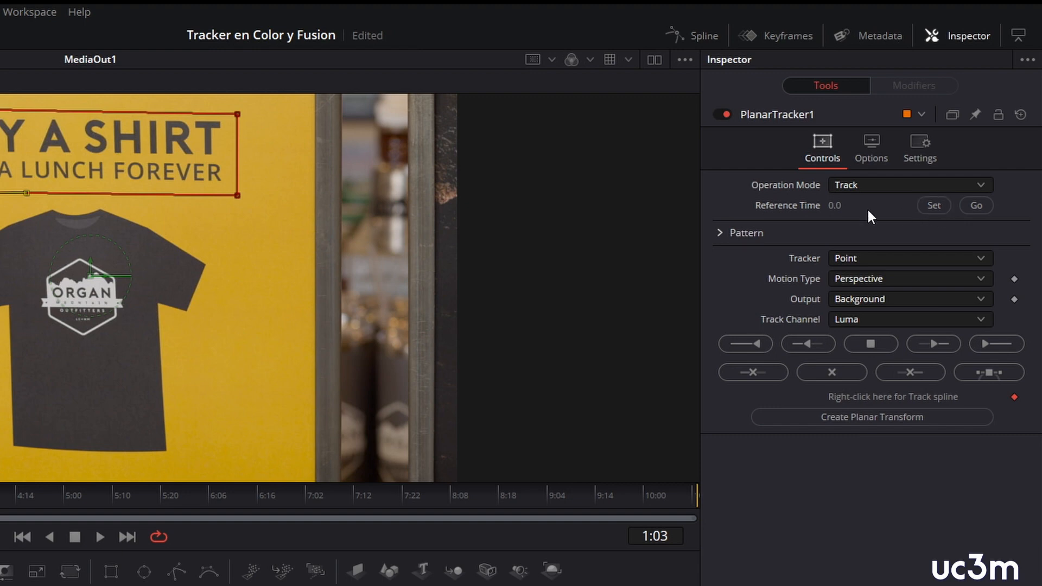
- Set the reference time to frame 27, and track the sign from there to both the start and the end of the clip
left_click(934, 206)
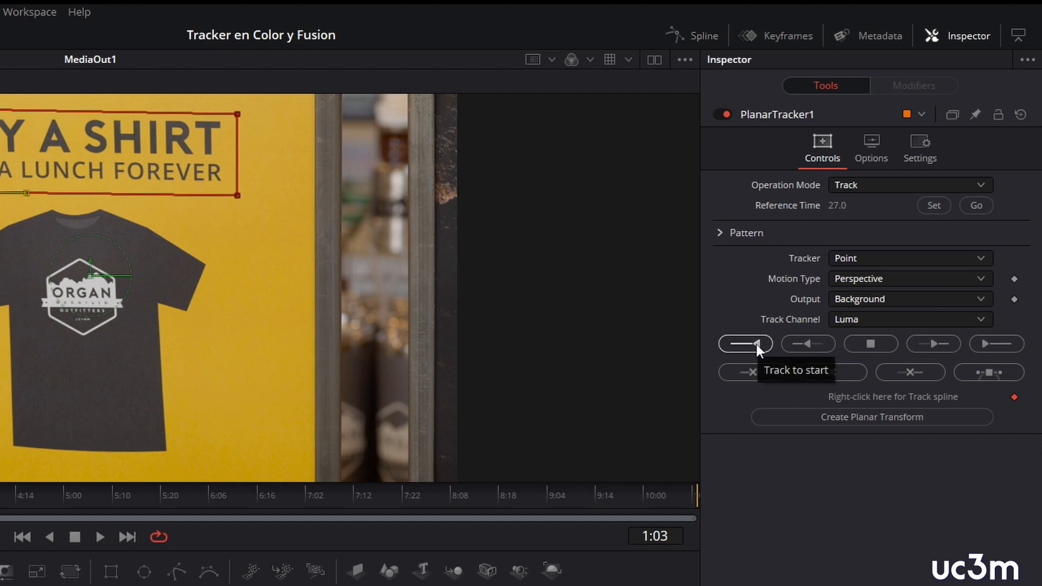
left_click(756, 344)
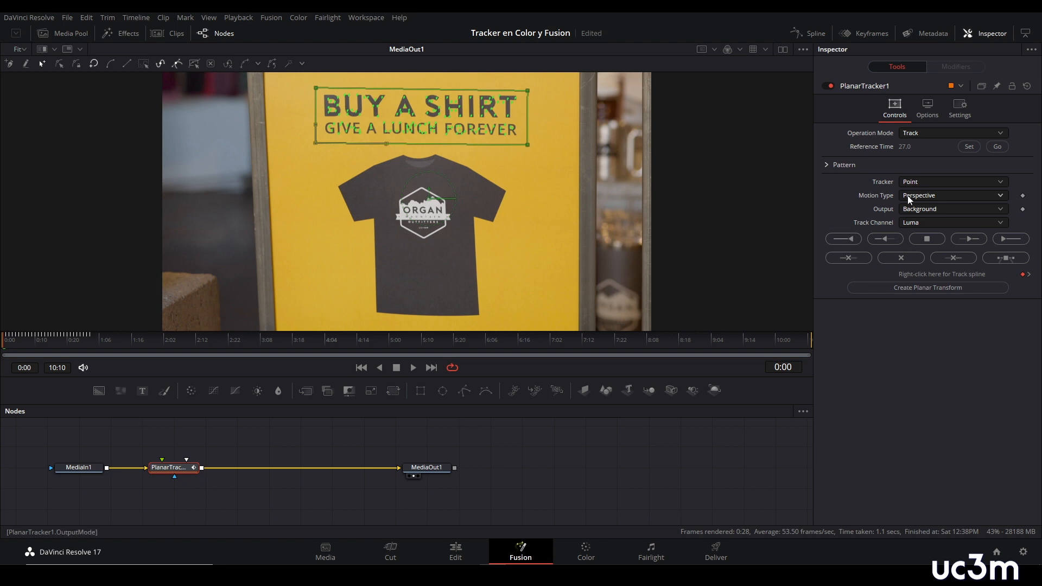
left_click(998, 150)
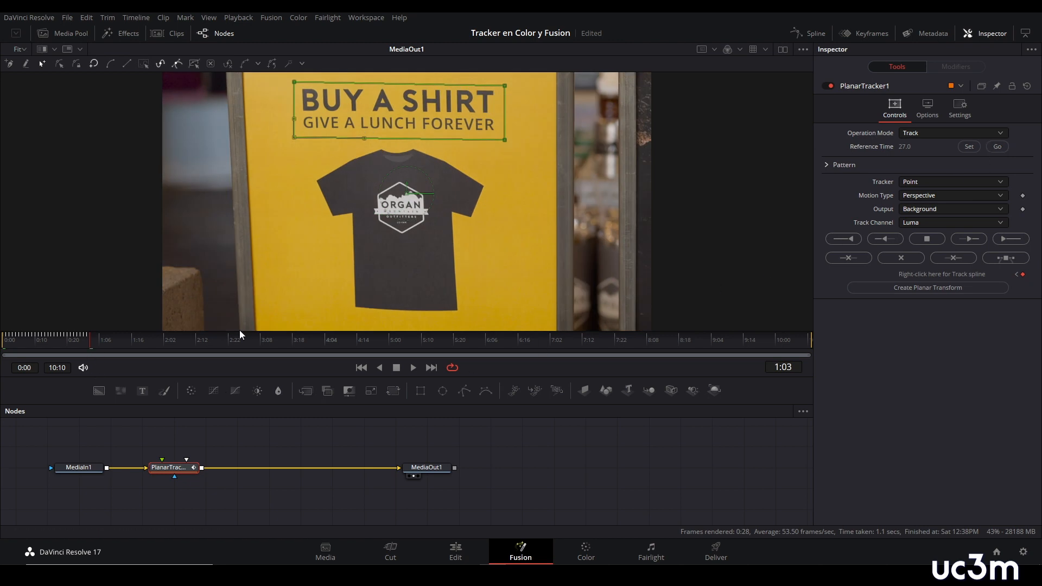
left_click(1008, 241)
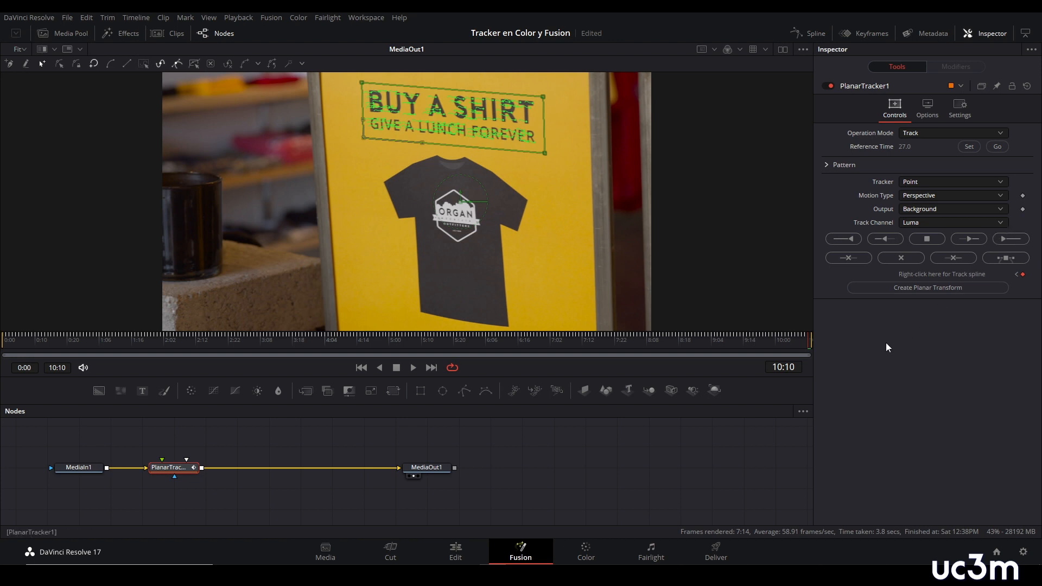
left_click(240, 342)
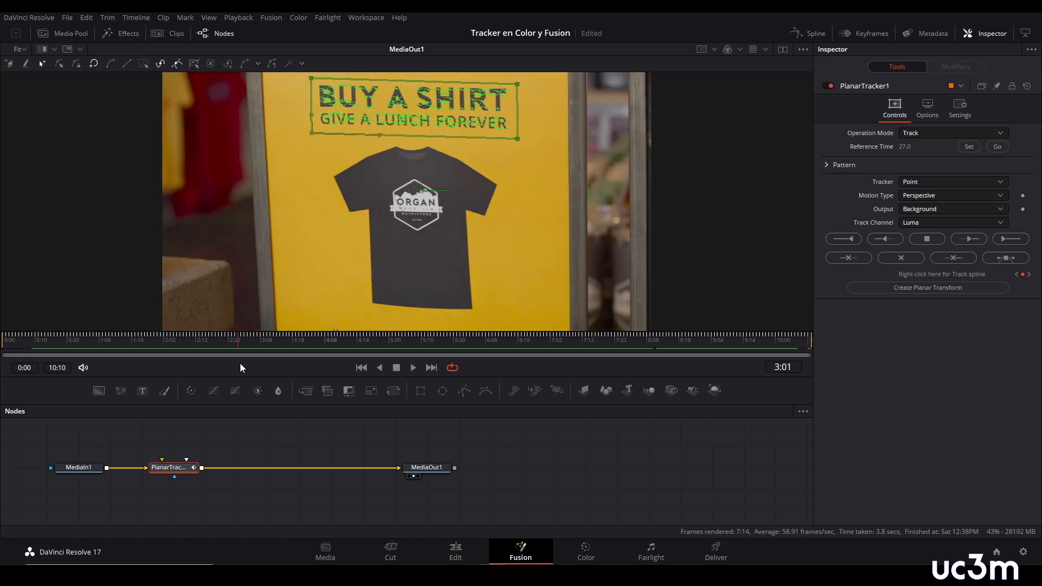
left_click_drag(240, 363, 641, 365)
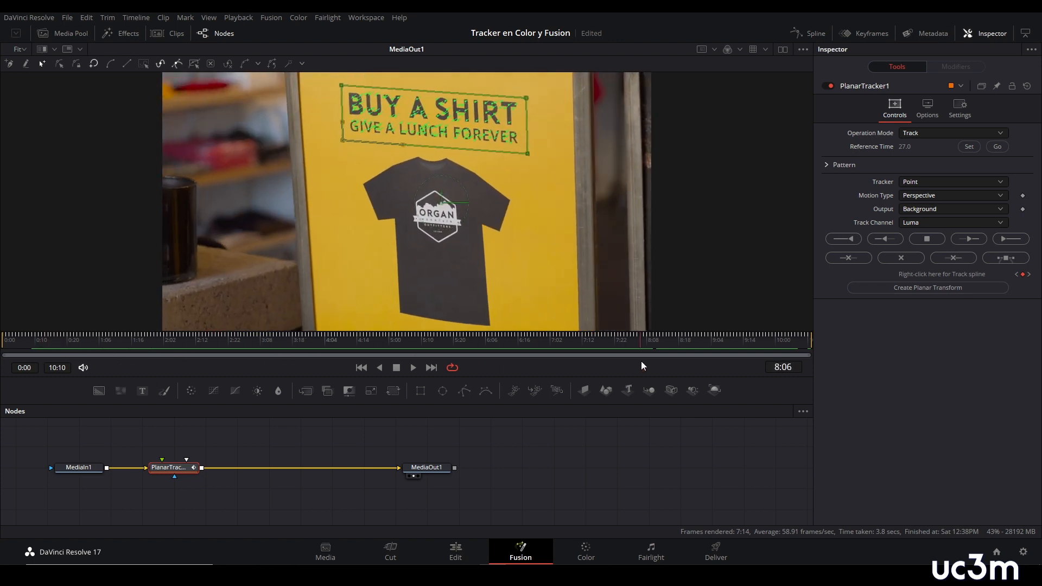
left_click(637, 462)
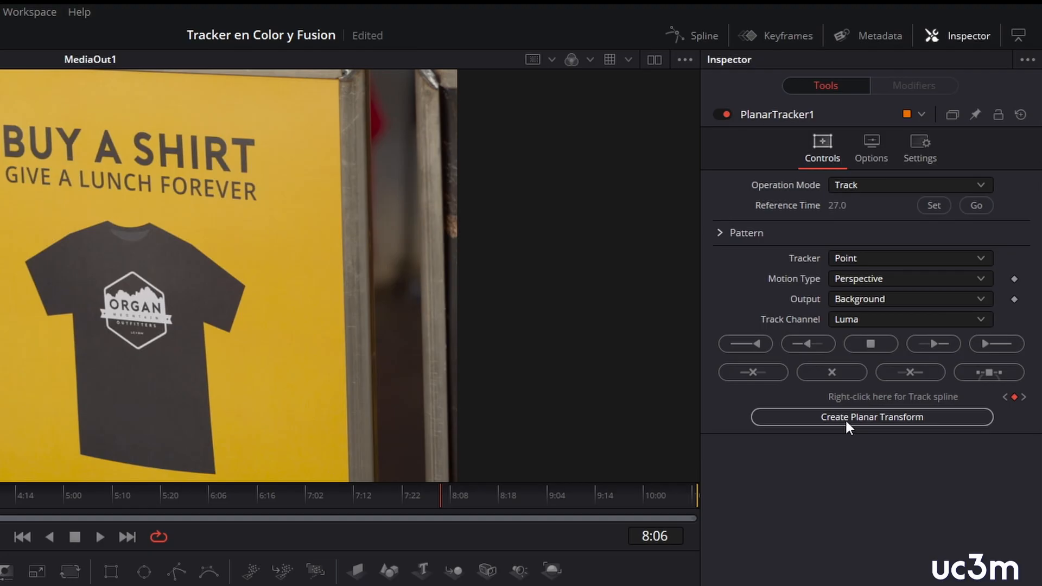
- Create two Planar Transform nodes from PlanarTracker1 and place them one below the other beyond MediaOut1
left_click(845, 419)
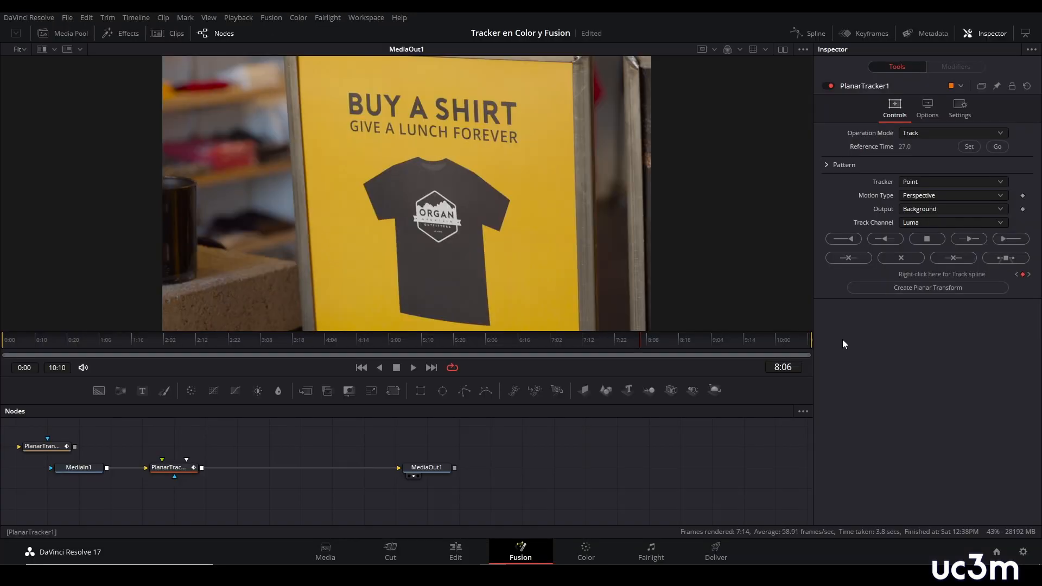
left_click_drag(49, 451, 558, 451)
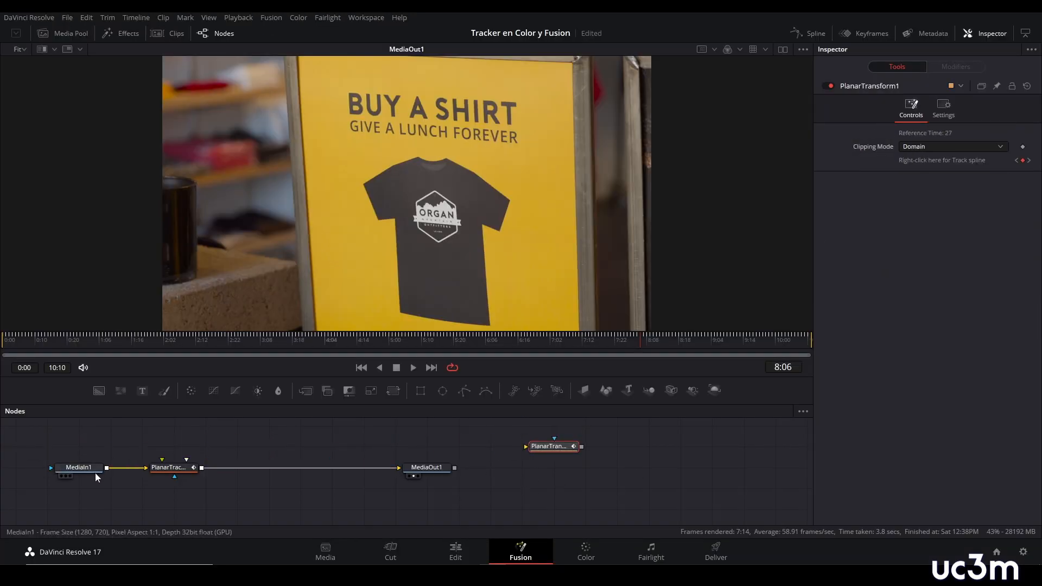
left_click(171, 467)
left_click(926, 289)
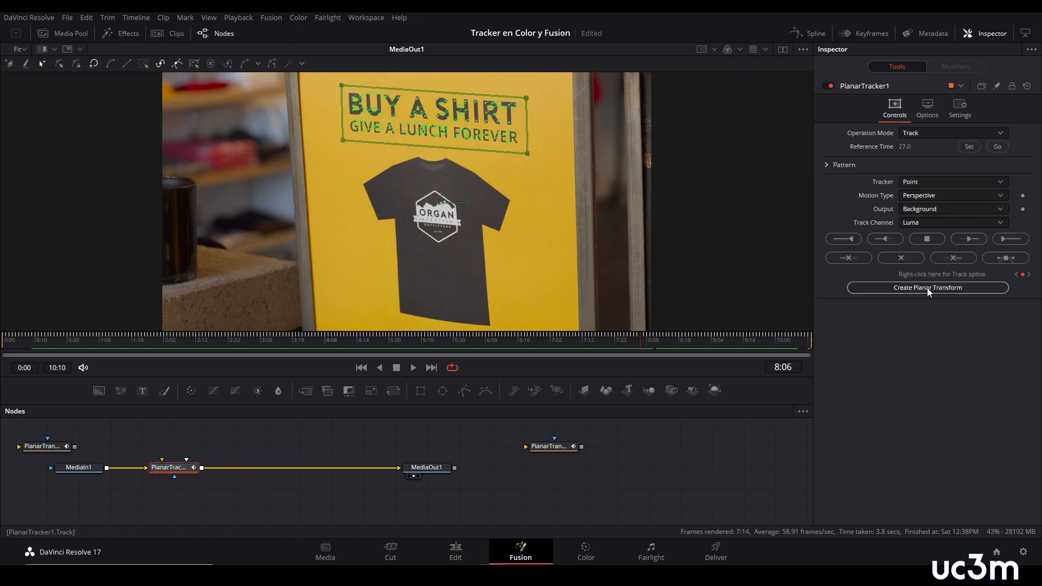
left_click_drag(36, 454, 543, 474)
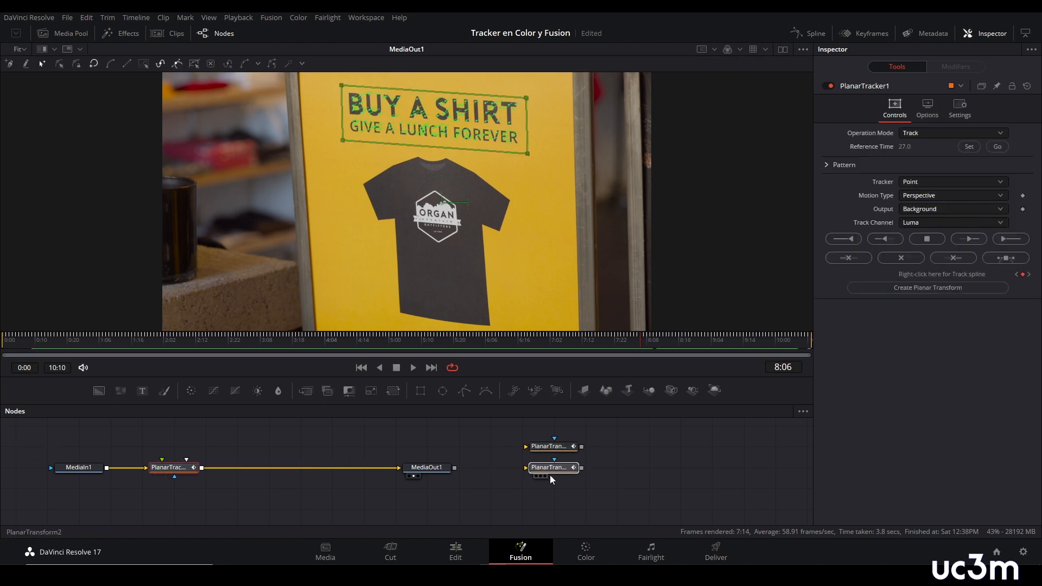
- Disconnect PlanarTracker1 from MediaIn1 and MediaOut1, and rearrange the nodes so the tracker stands alone above the row of media nodes
left_click(363, 468)
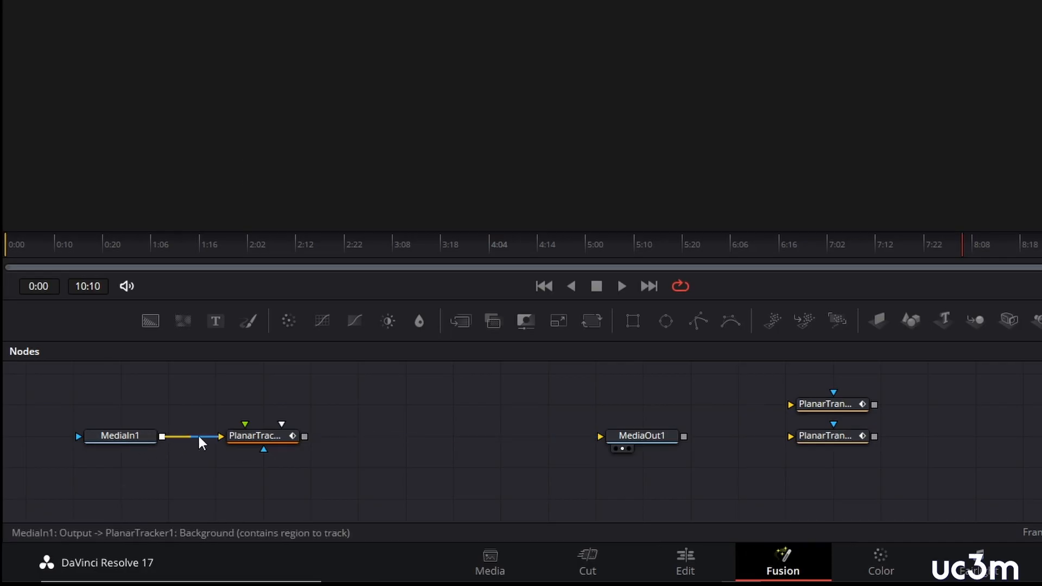
left_click(205, 436)
left_click_drag(109, 437, 109, 468)
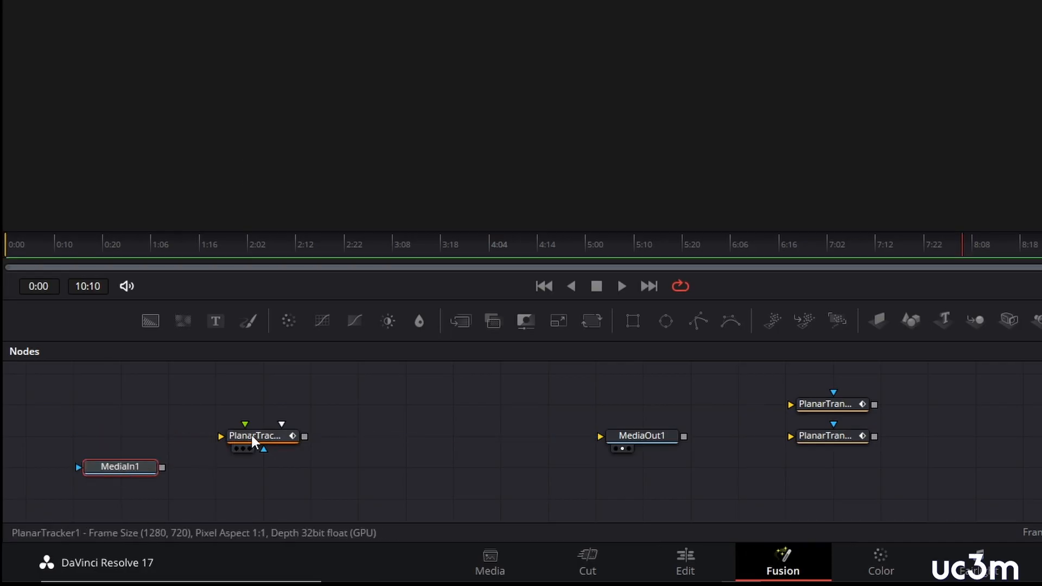
left_click_drag(252, 435, 110, 403)
left_click_drag(621, 430, 622, 459)
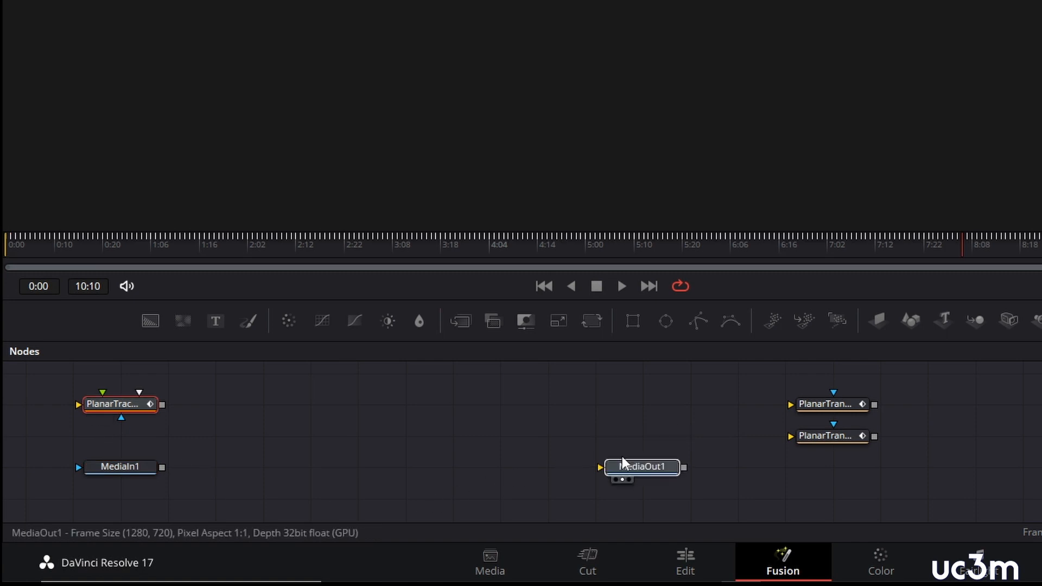
- Merge the two Planar Transform nodes over MediaIn1, one after the other, and connect the last Merge to MediaOut1
left_click_drag(829, 405, 269, 435)
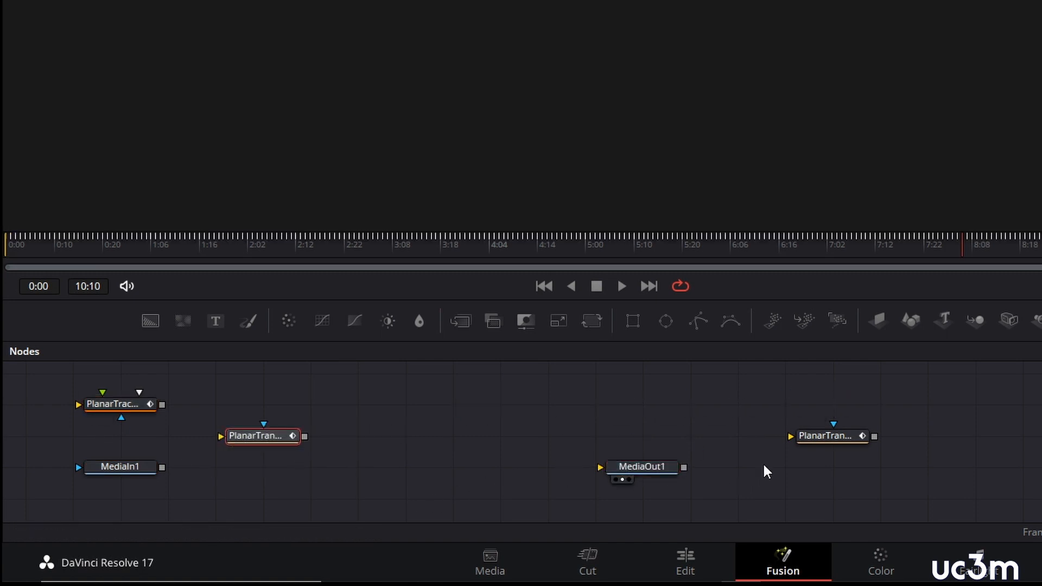
left_click_drag(826, 441, 391, 434)
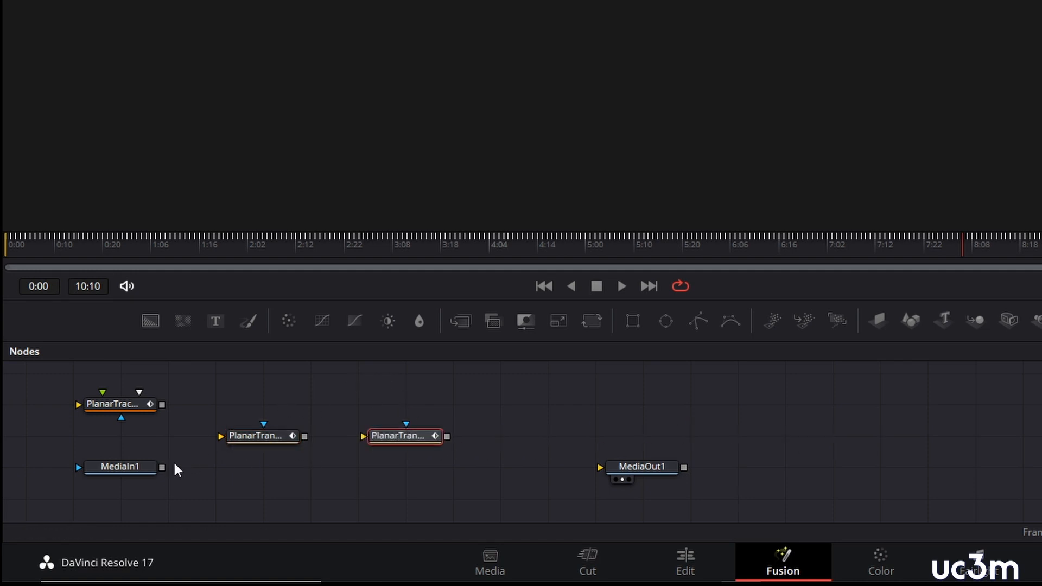
left_click_drag(304, 436, 233, 477)
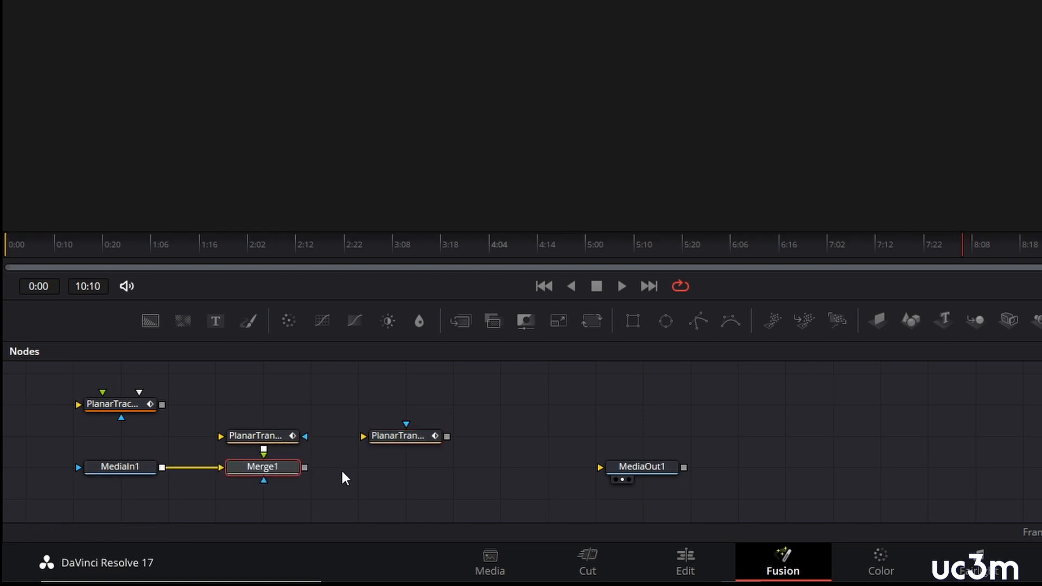
left_click_drag(441, 438, 304, 467)
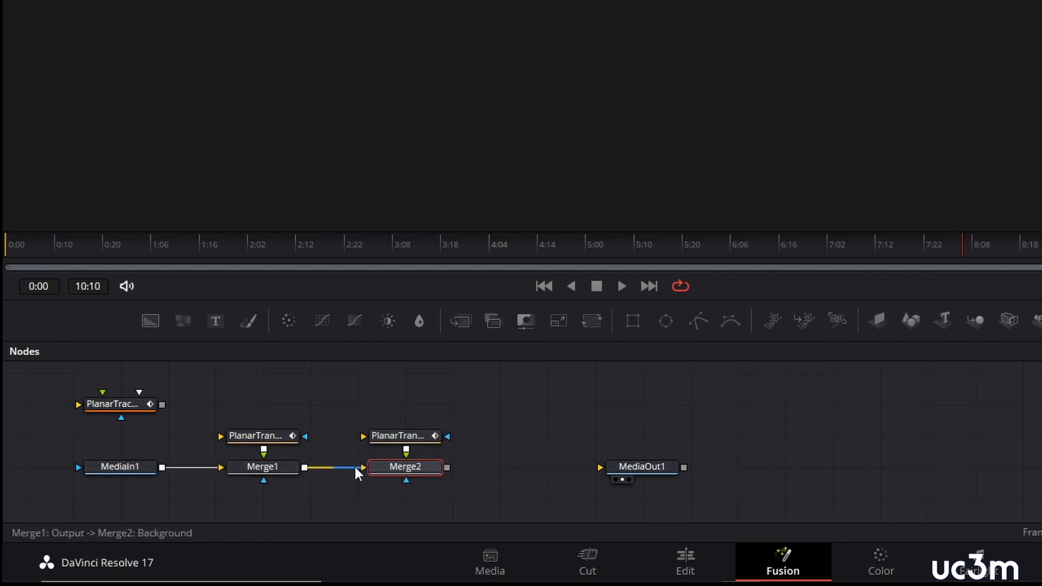
left_click_drag(445, 468, 624, 470)
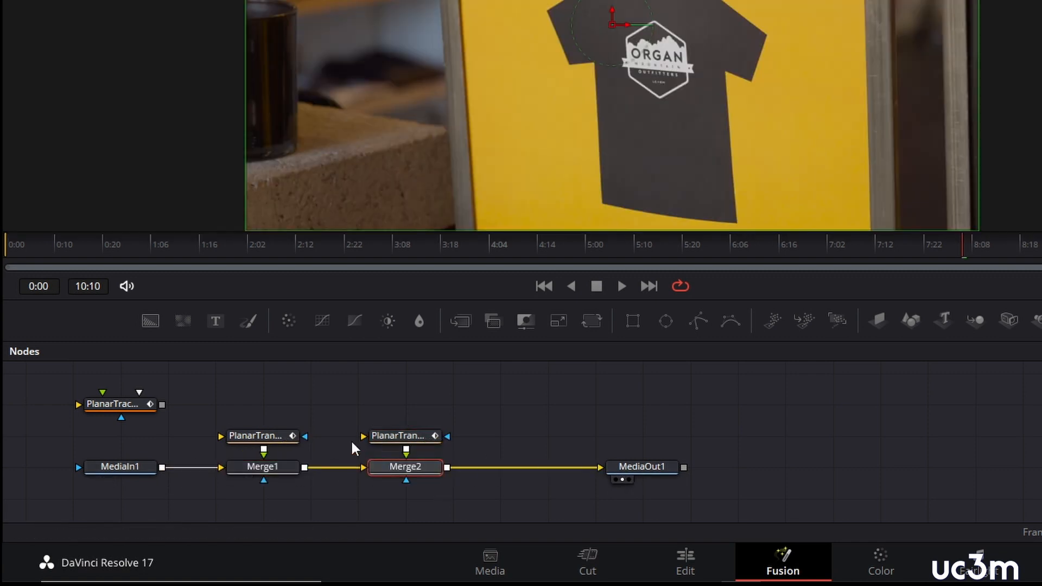
- Add a Background node coloured with the yellow sampled from the sign, and connect it to the first Planar Transform
left_click(249, 388)
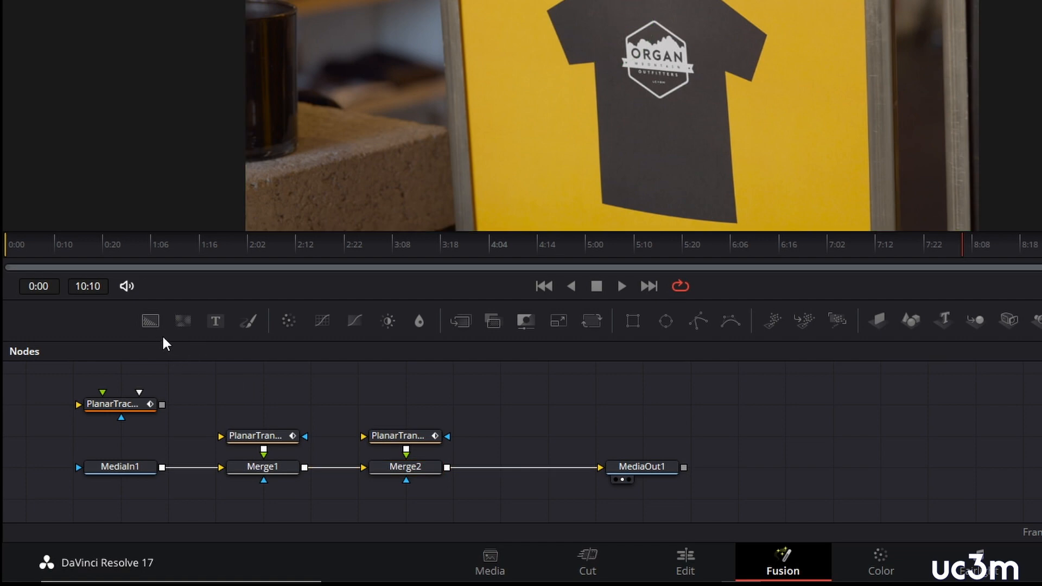
left_click(147, 322)
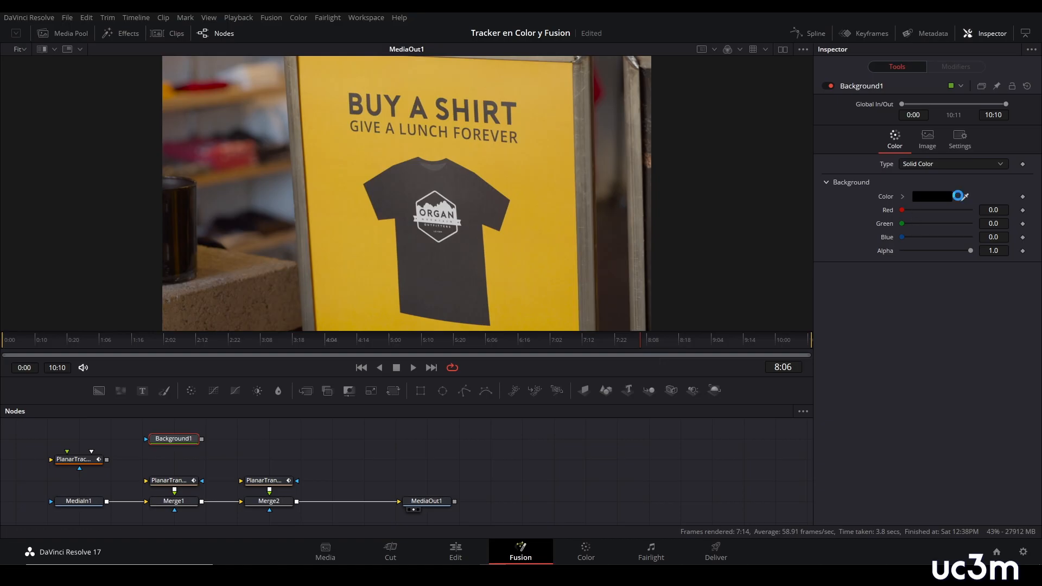
left_click_drag(965, 197, 522, 125)
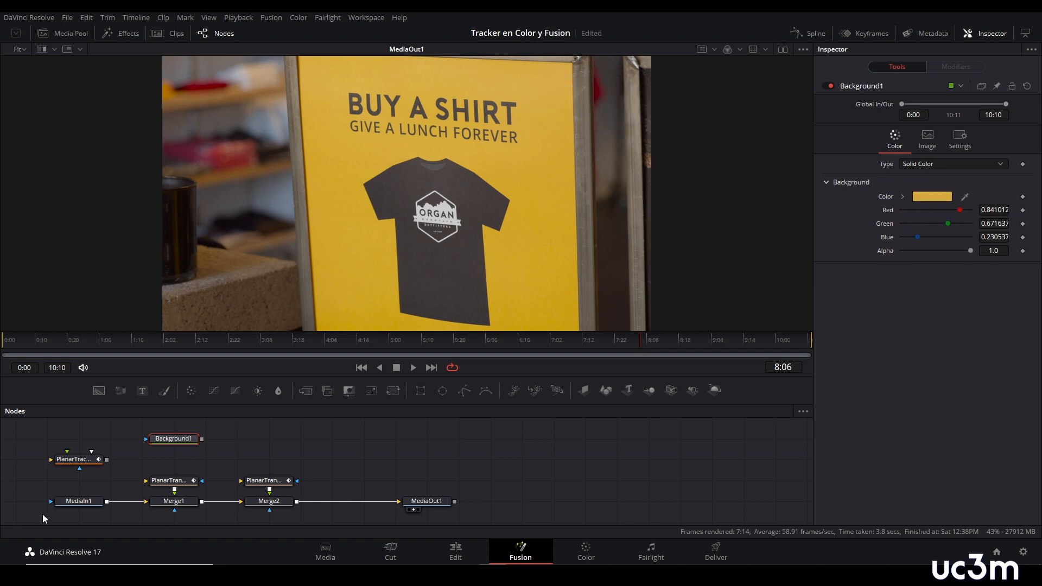
left_click_drag(201, 438, 204, 481)
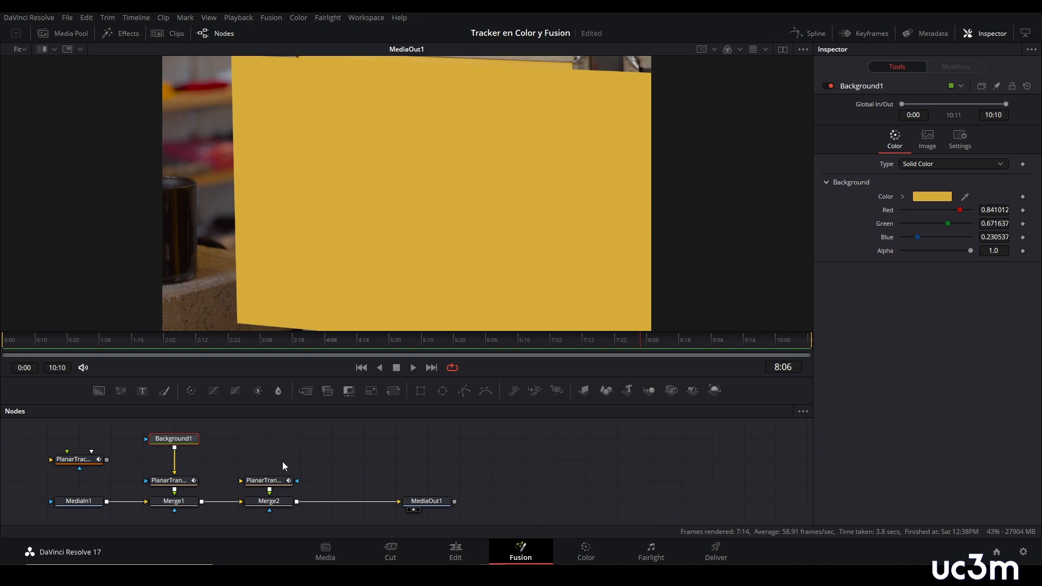
- Add a Text node reading "CAMISETAS ORGAN" and connect it to the second Planar Transform
left_click(143, 391)
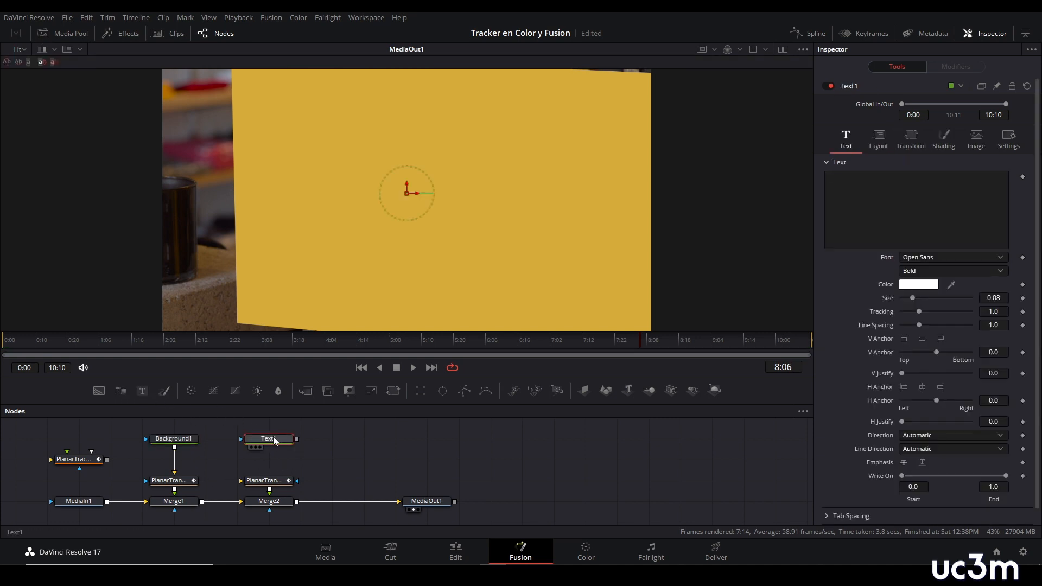
left_click(897, 185)
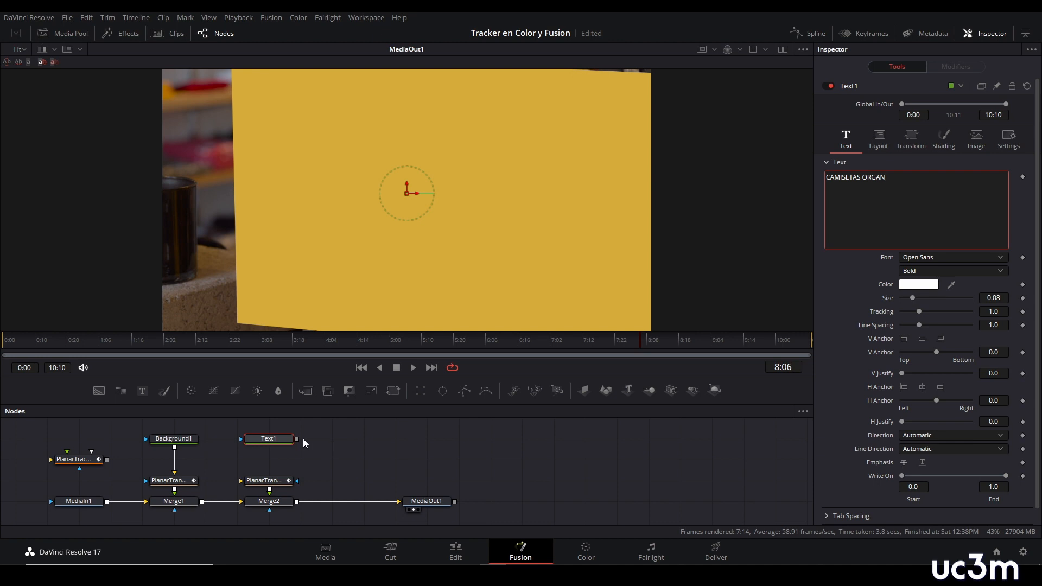
left_click(281, 438)
key("1")
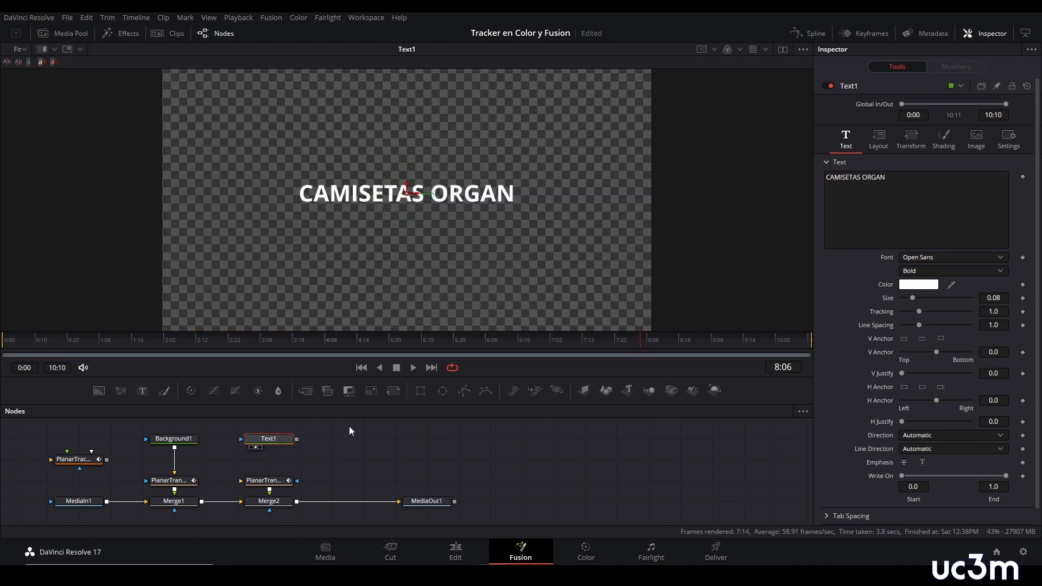
left_click_drag(296, 439, 271, 477)
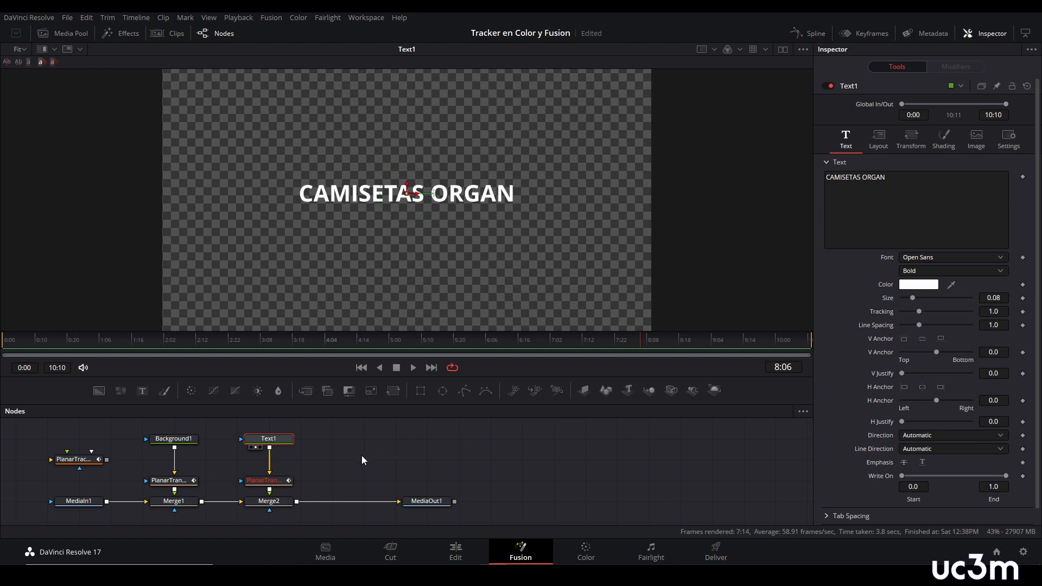
- View MediaOut1 and scrub back to 6:09 to check how the yellow background and text follow the sign
left_click(432, 501)
key("1")
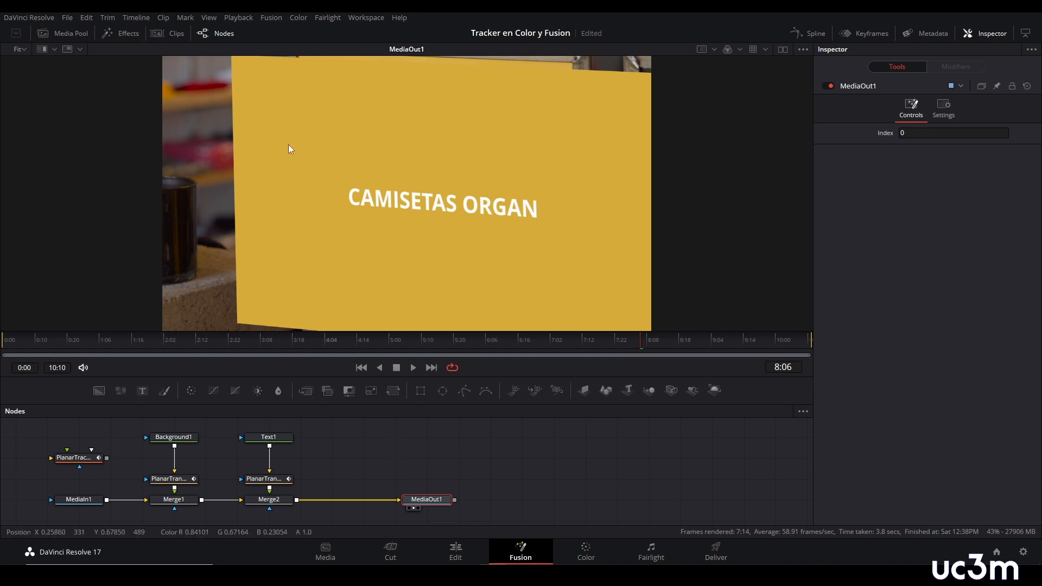
left_click_drag(637, 341, 498, 355)
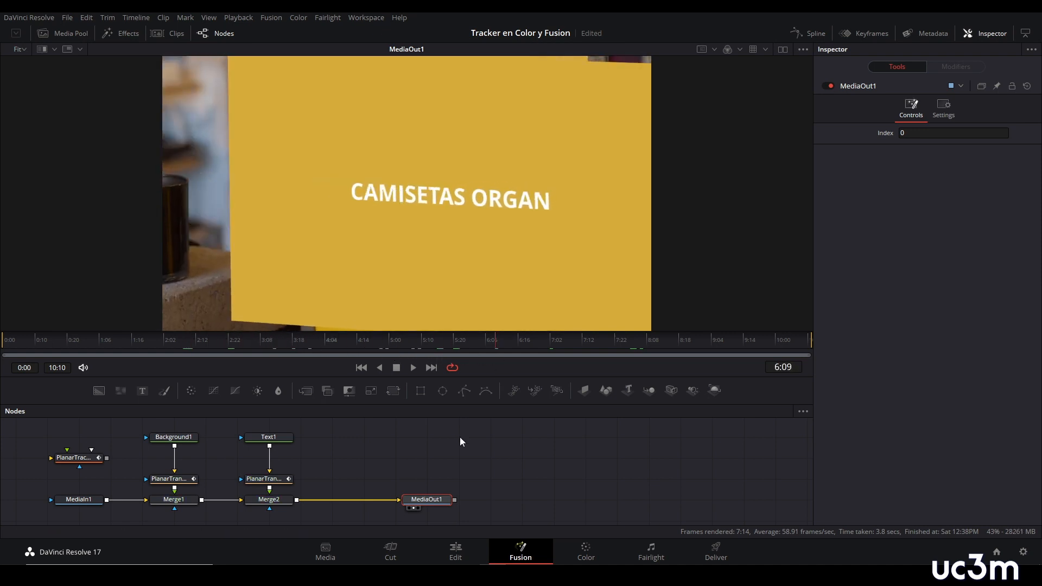
- Insert a Transform node between Background1 and its Planar Transform
left_click(187, 439)
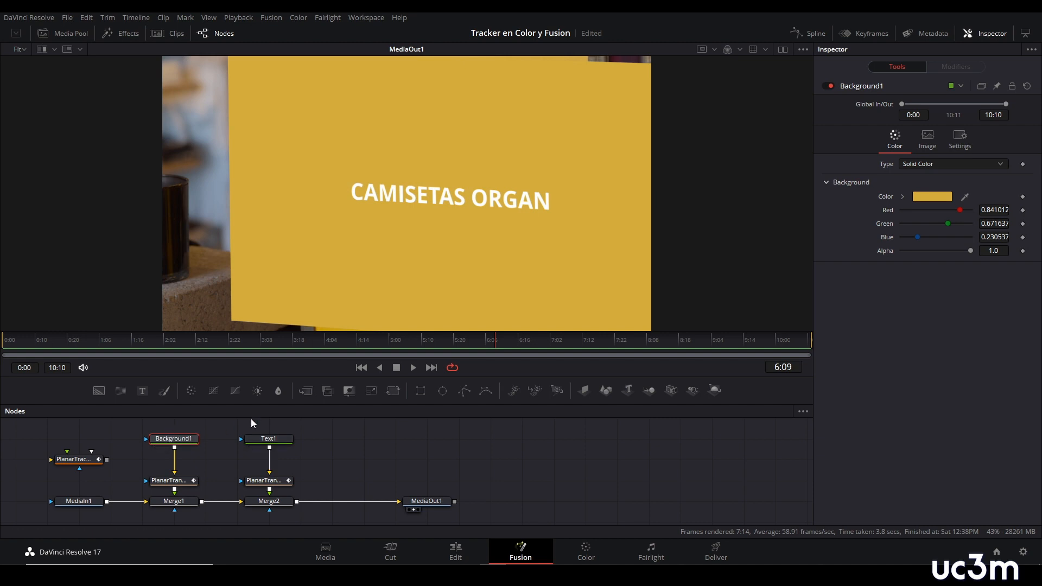
left_click(391, 389)
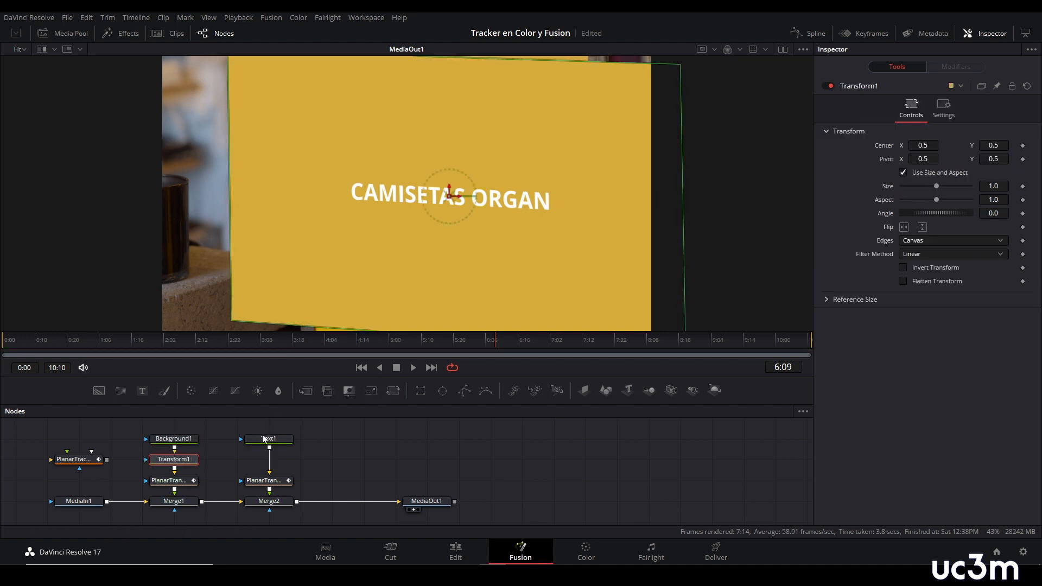
- Try a rectangle mask on Text1, lining up both nodes in a column above the second Planar Transform
left_click(270, 441)
left_click(421, 391)
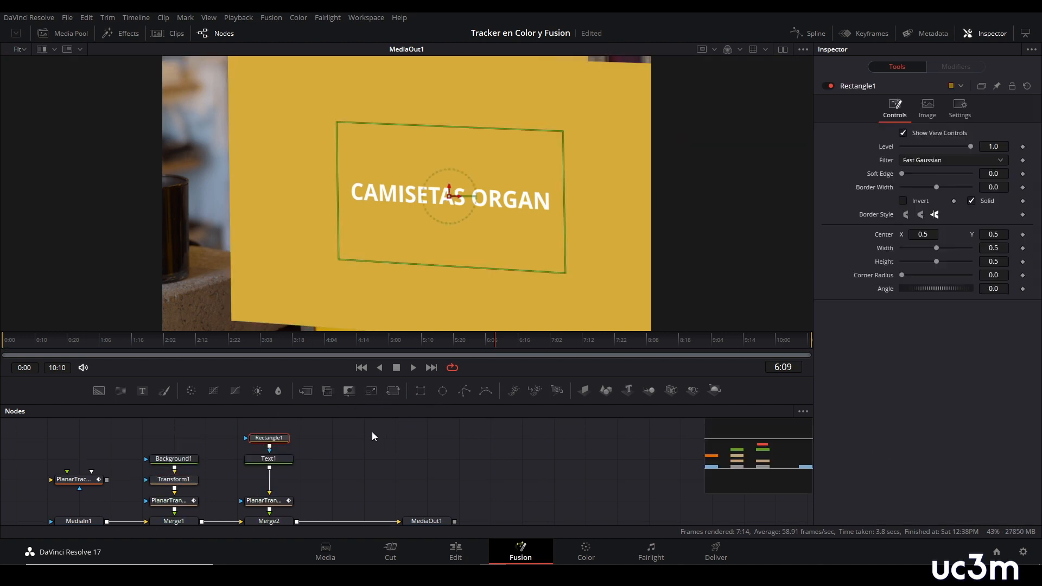
left_click_drag(282, 466, 282, 480)
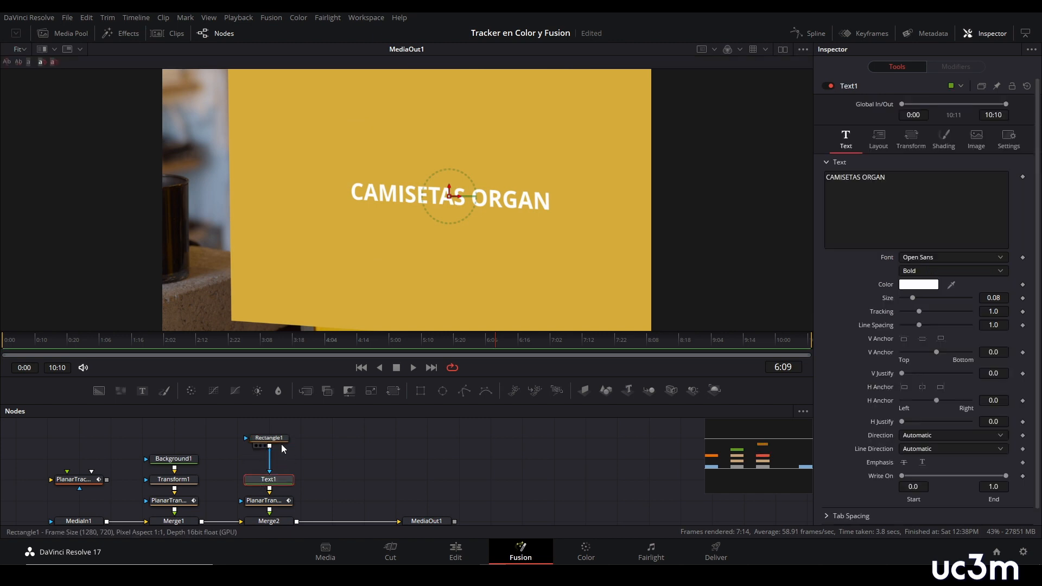
left_click_drag(282, 439, 282, 460)
- Mask Background1 with a rectangle about 0.5 wide and 0.18 high, centred near 0.49, 0.81 over the sign's original lettering
left_click(179, 459)
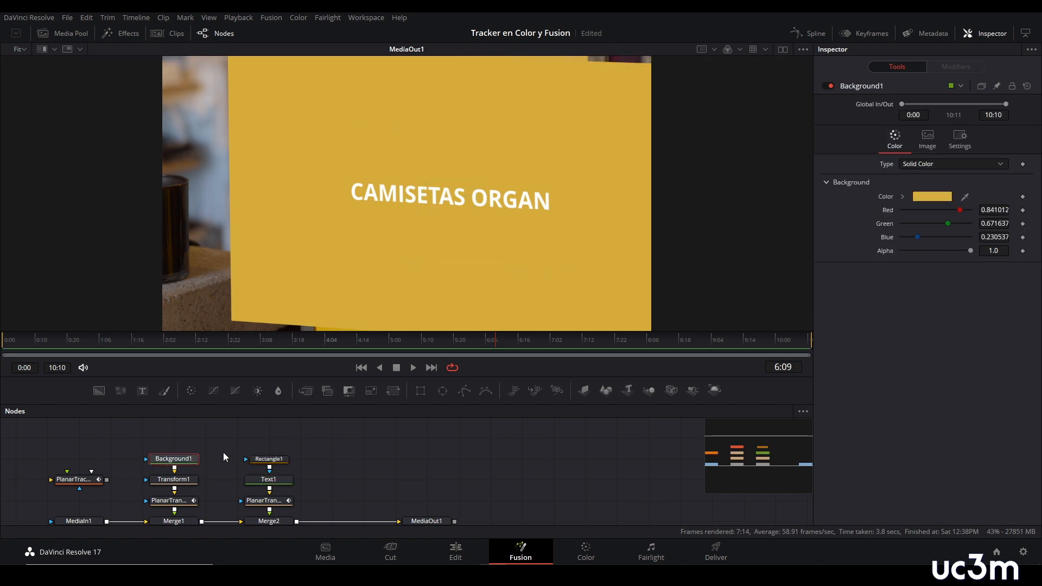
left_click(421, 391)
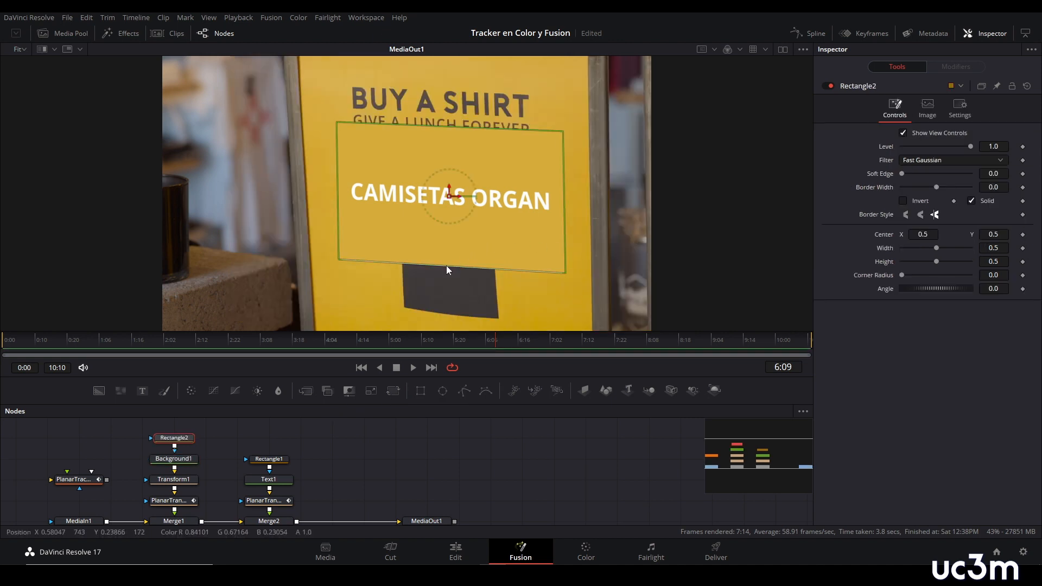
left_click_drag(446, 266, 444, 112)
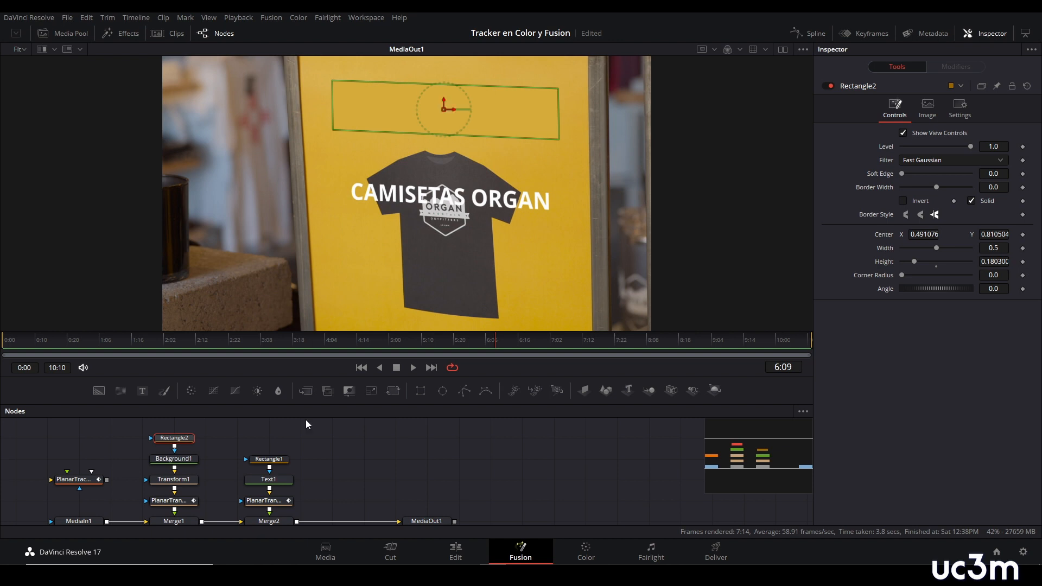
- Delete the rectangle mask attached to Text1
left_click(269, 459)
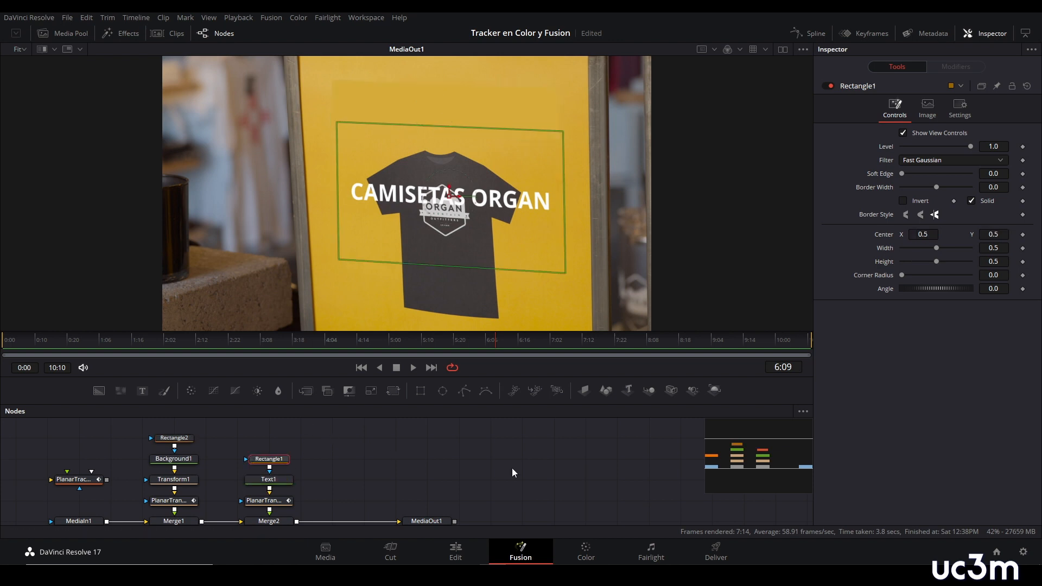
key("Delete")
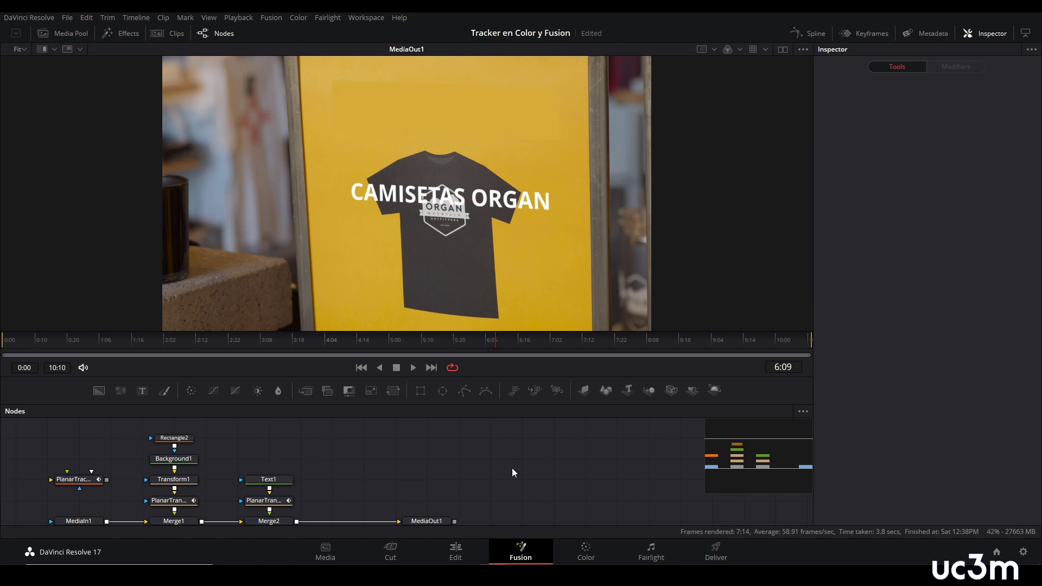
- Set the vertical centre of the "CAMISETAS ORGAN" text to 0.831 and colour it with the dark grey sampled from the shirt
left_click(273, 466)
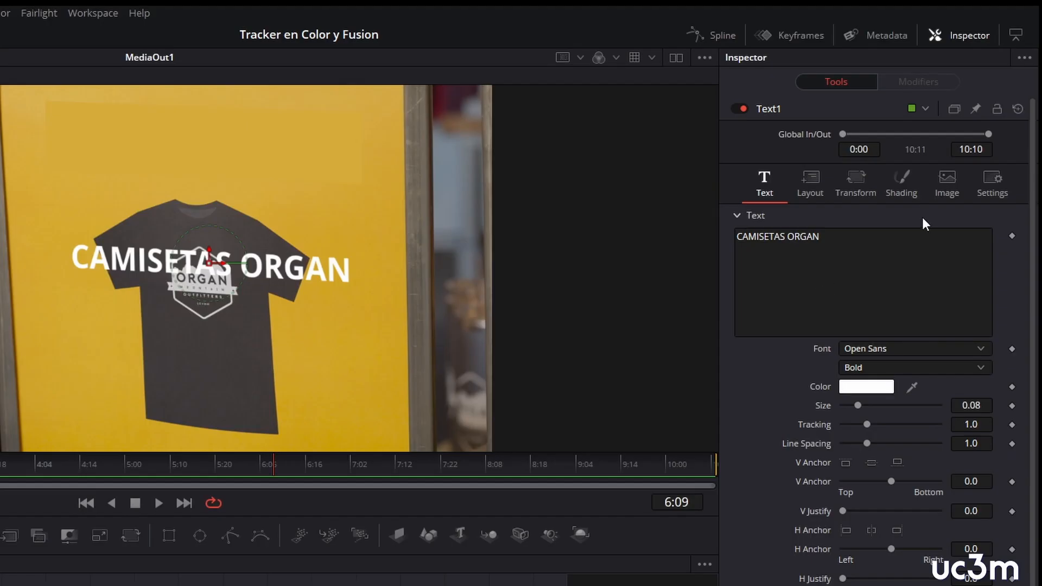
left_click(815, 182)
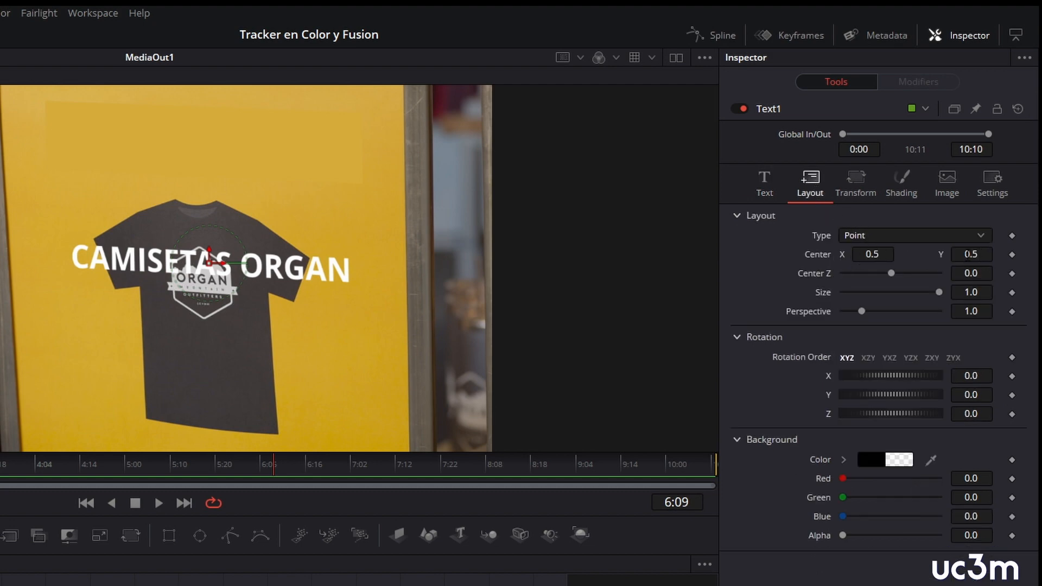
left_click_drag(965, 254, 1002, 254)
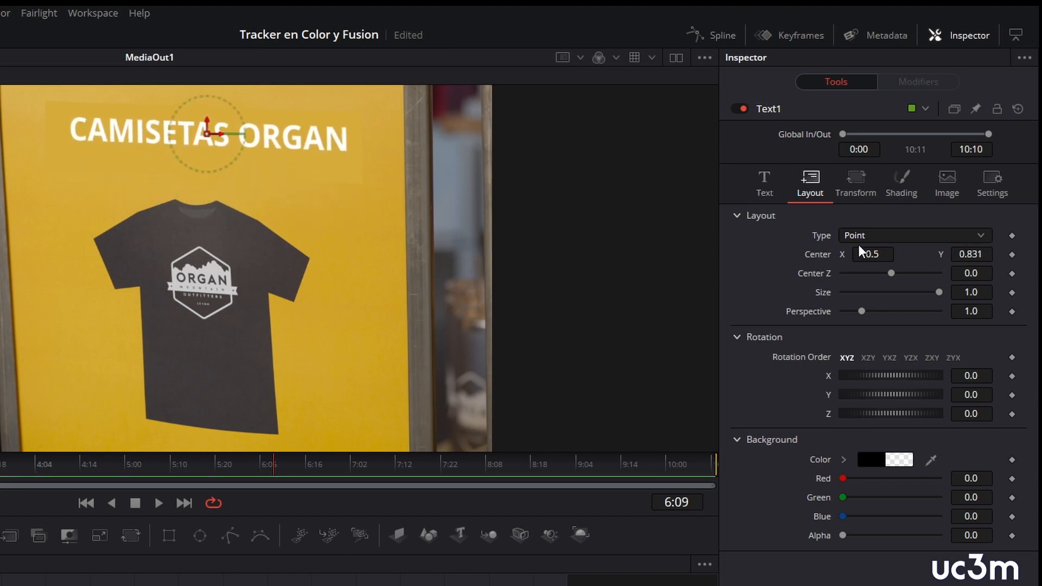
left_click(774, 190)
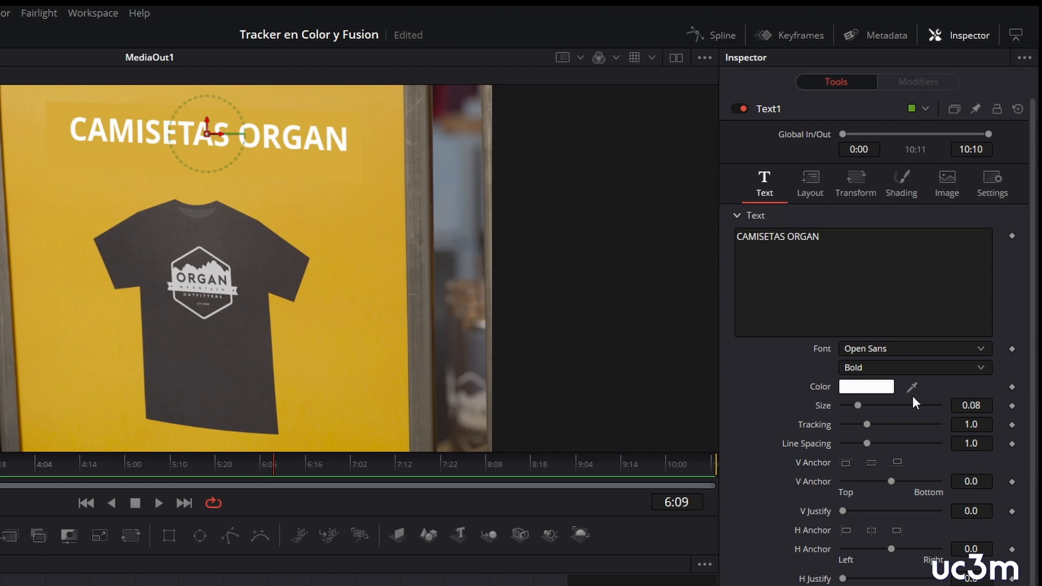
left_click_drag(912, 387, 269, 251)
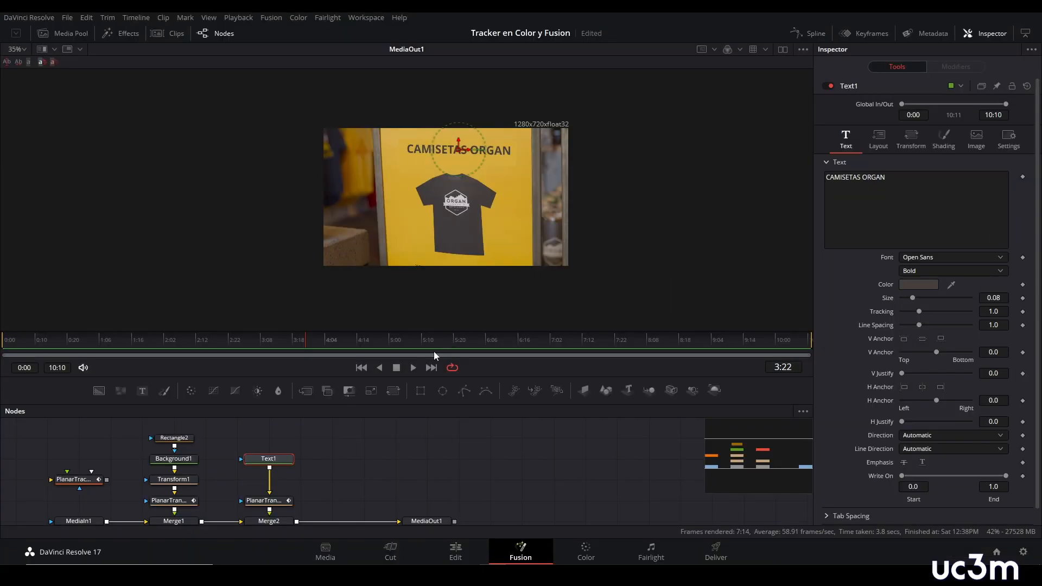
- Scrub and play the clip to check how the new lettering tracks with the sign, and fit the image to the viewer
left_click_drag(307, 341, 769, 340)
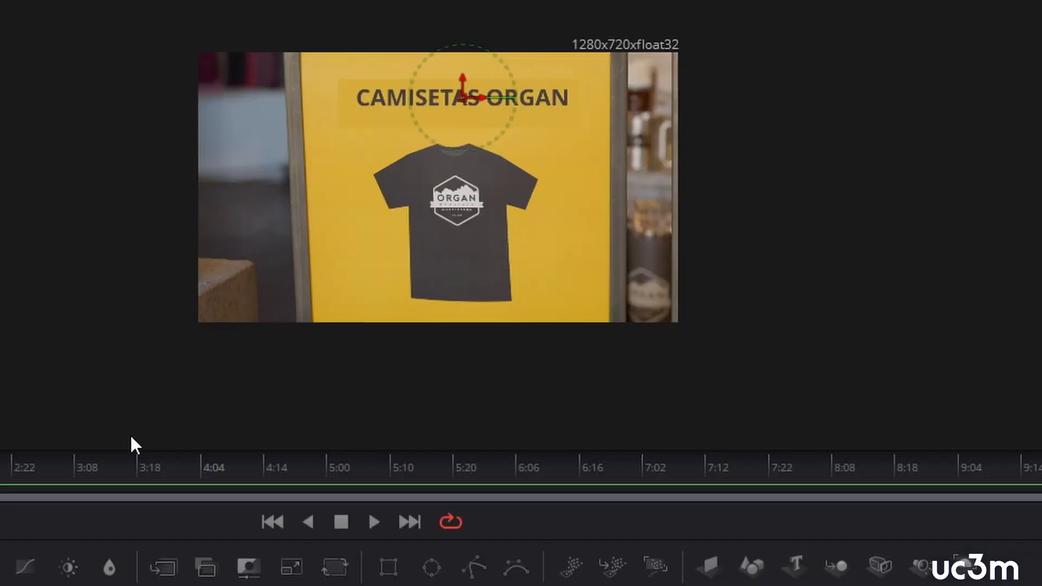
key("space")
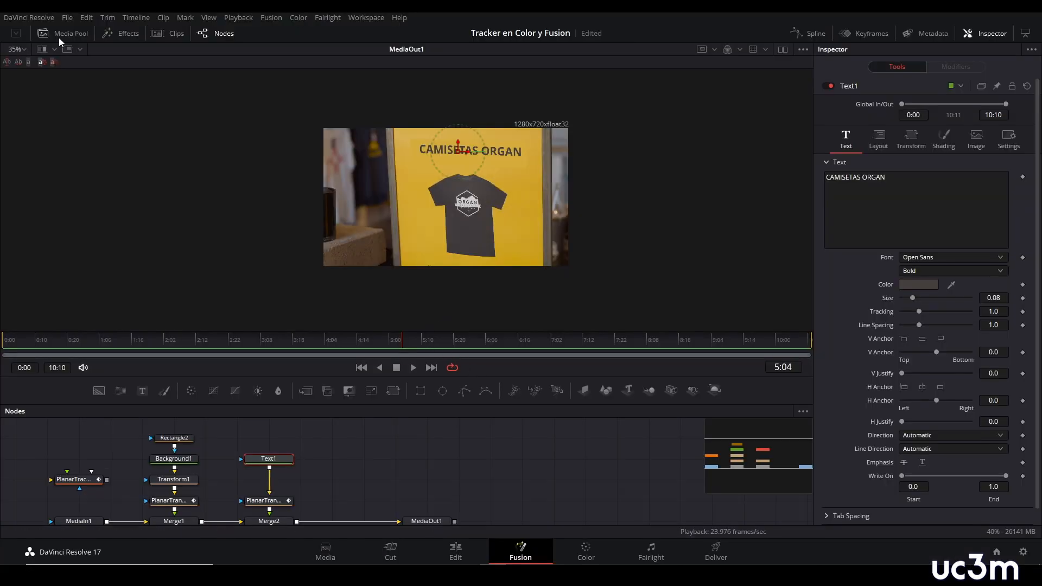
key("ctrl+f")
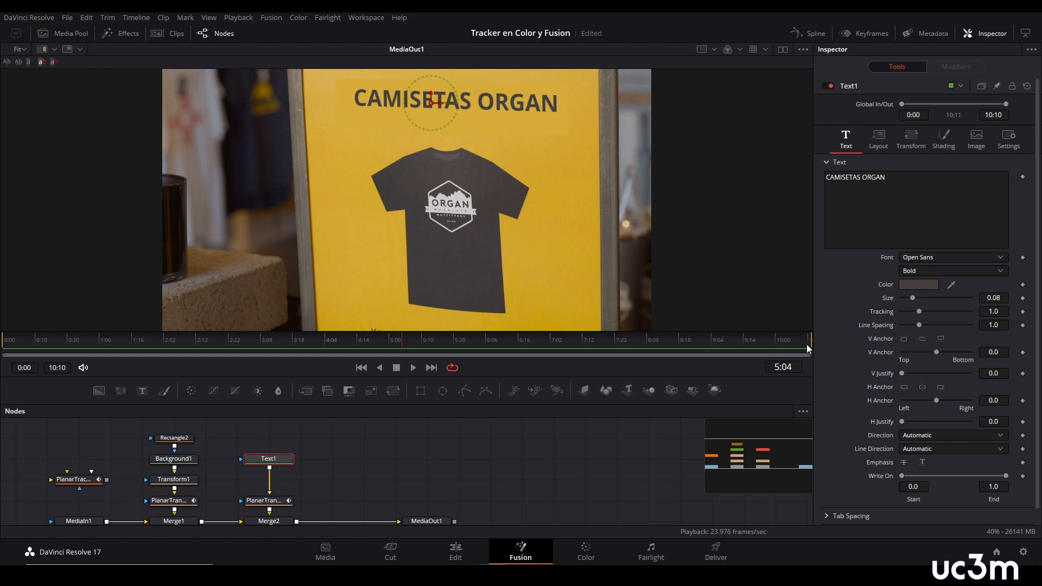
- Keyframe Background1's colour at 0:00 with the yellow sampled from the sign beside the lettering
left_click_drag(806, 345, 4, 325)
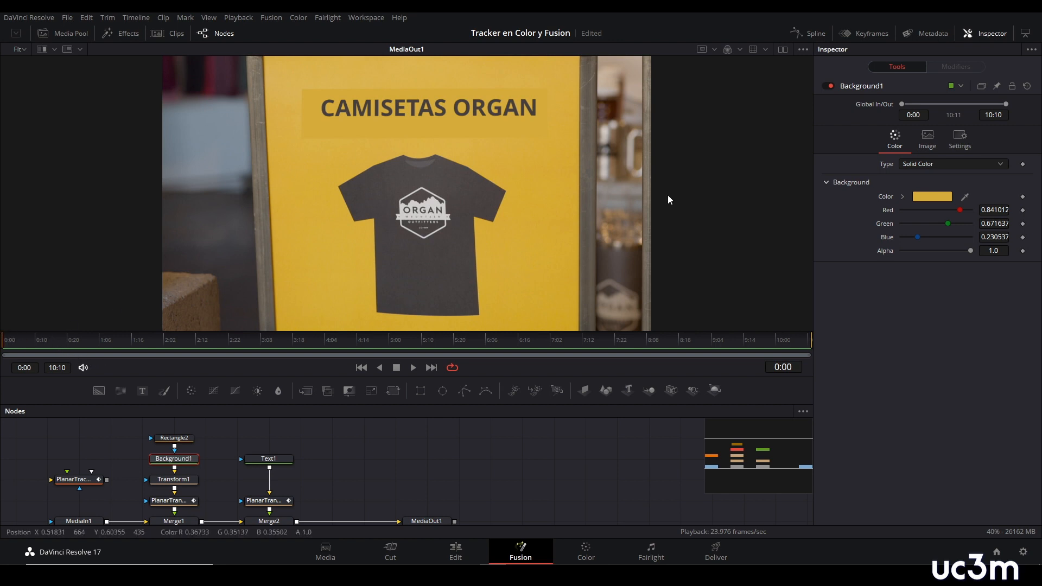
left_click(1023, 197)
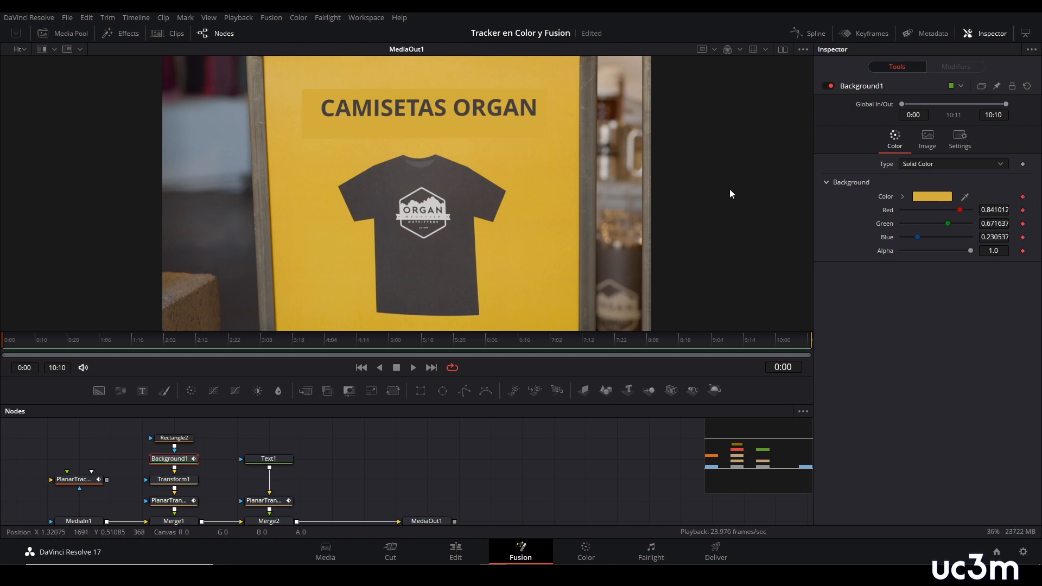
left_click_drag(964, 197, 464, 111)
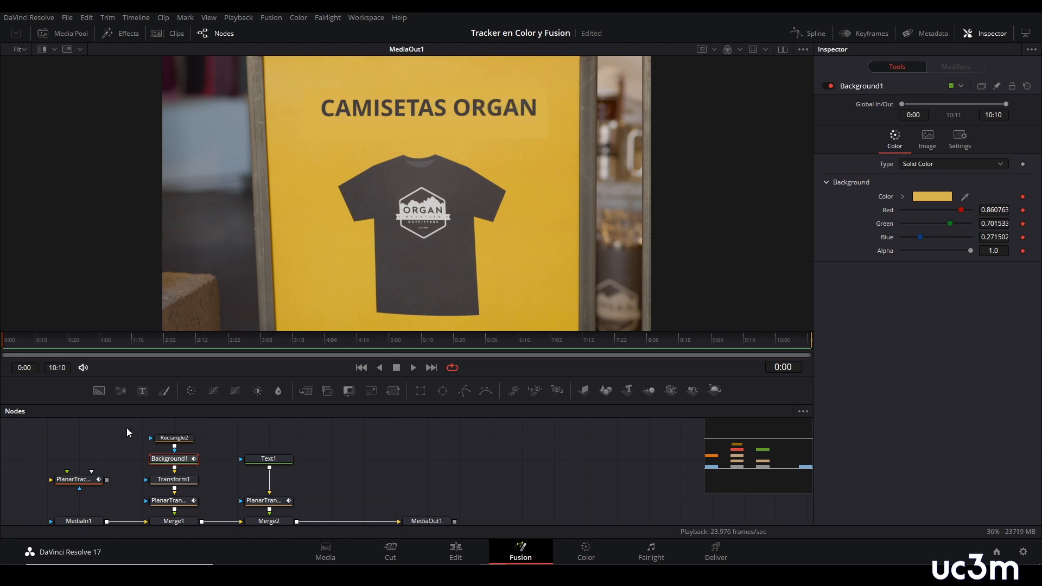
- Soften the Rectangle2 mask with a soft edge of 0.0205 and a border width of 0.025
left_click(173, 438)
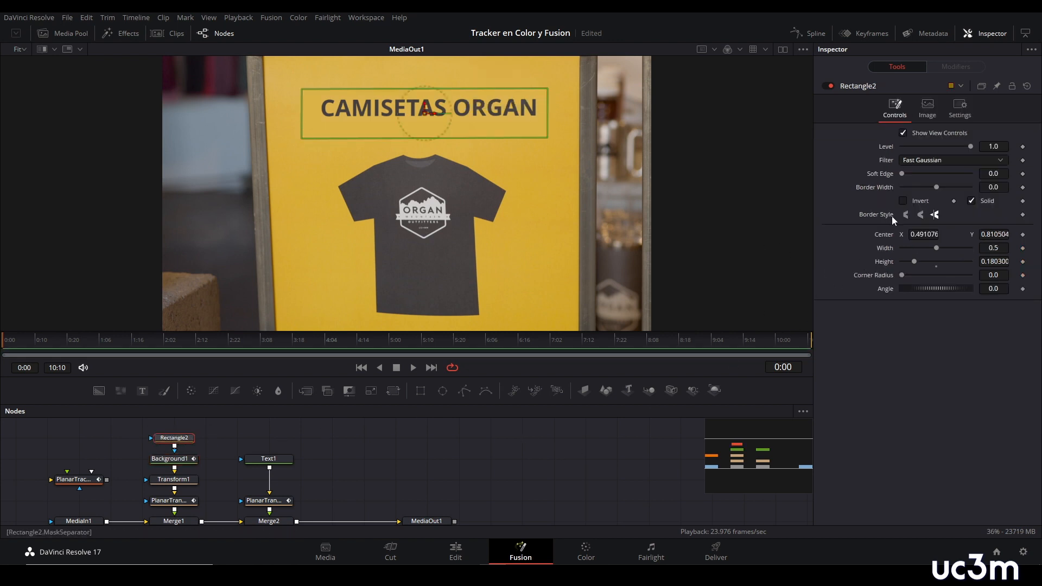
mouse_move(901, 173)
left_mouse_down()
mouse_move(943, 187)
mouse_move(907, 174)
left_mouse_up()
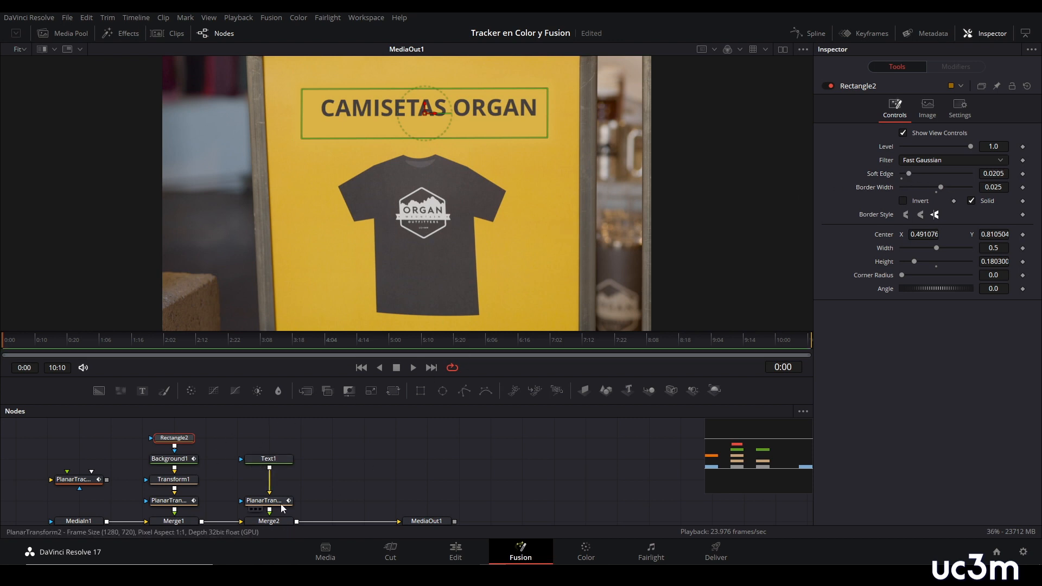
- Keyframe Background1's colour at 1:01 and 8:23, each with the yellow sampled from the sign around the patch
left_click(178, 461)
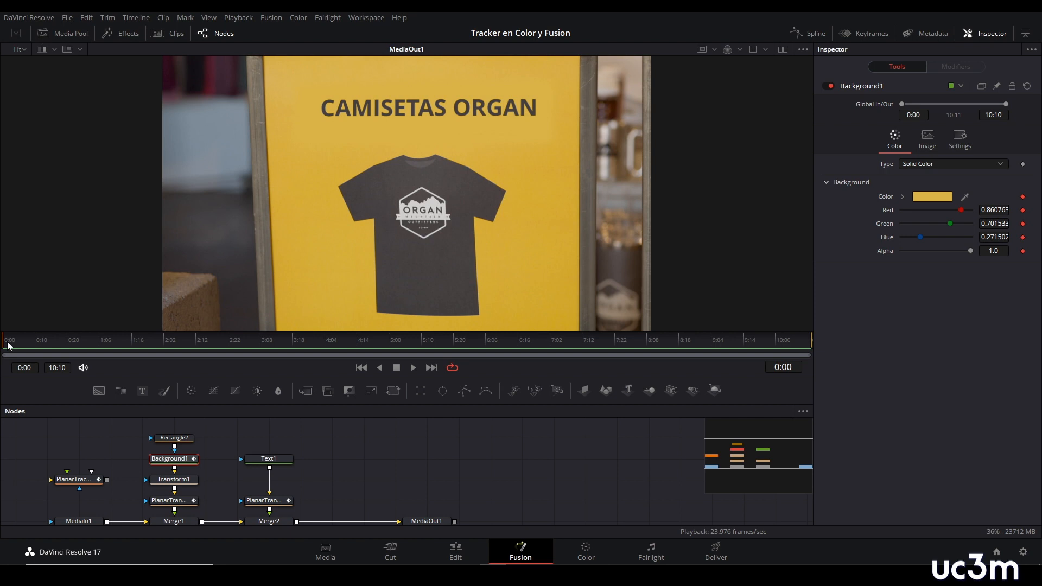
left_click_drag(10, 345, 86, 353)
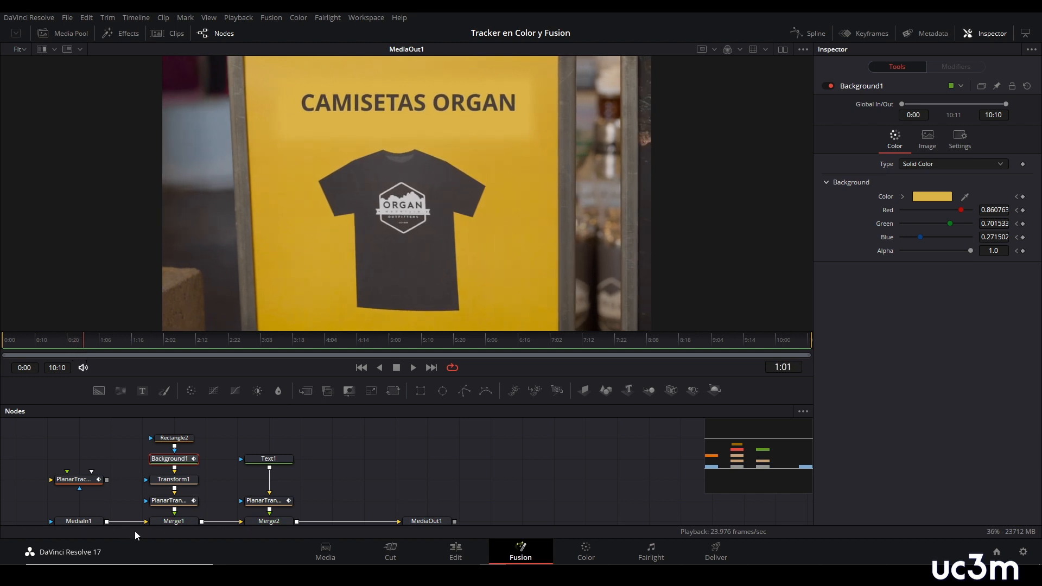
left_click_drag(965, 197, 535, 76)
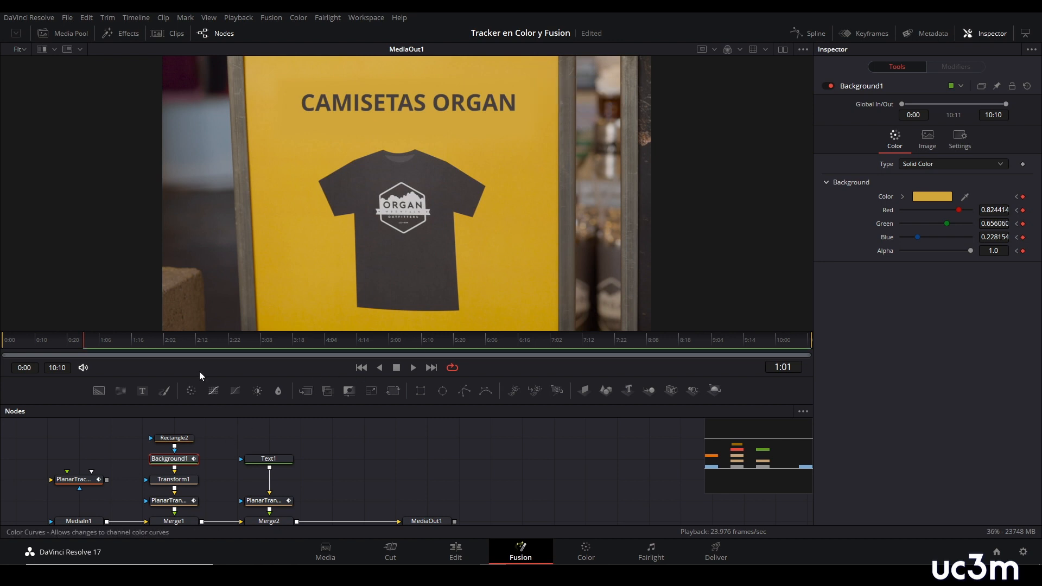
left_click_drag(83, 344, 695, 343)
left_click_drag(965, 197, 557, 76)
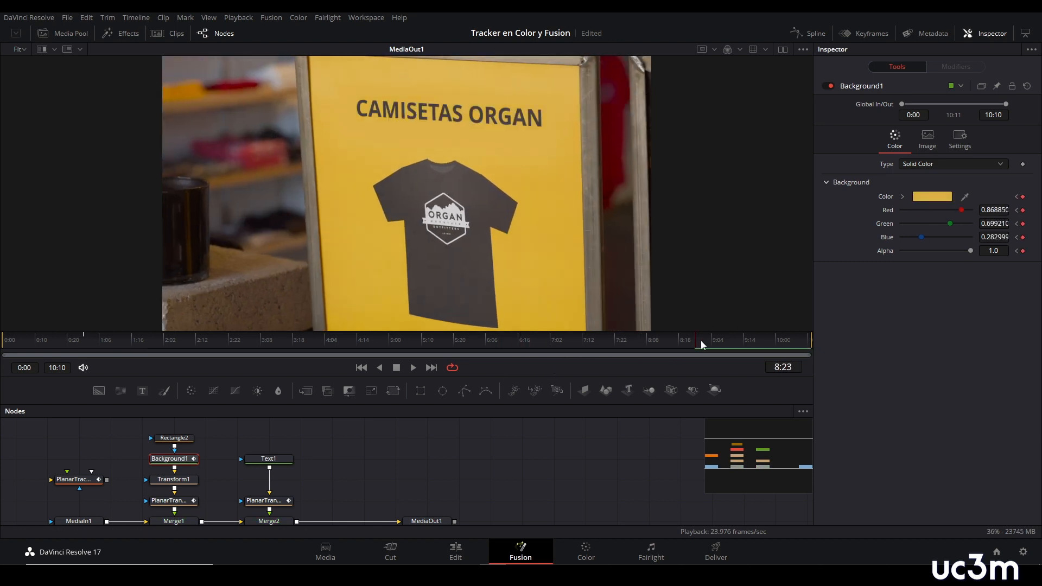
- Add Background1 colour keyframes near the clip's end, at 7:00 and at 3:17, sampling the sign's yellow each time
left_click_drag(700, 342, 778, 342)
left_click_drag(965, 197, 568, 131)
left_click_drag(776, 342, 545, 339)
left_click_drag(965, 196, 561, 79)
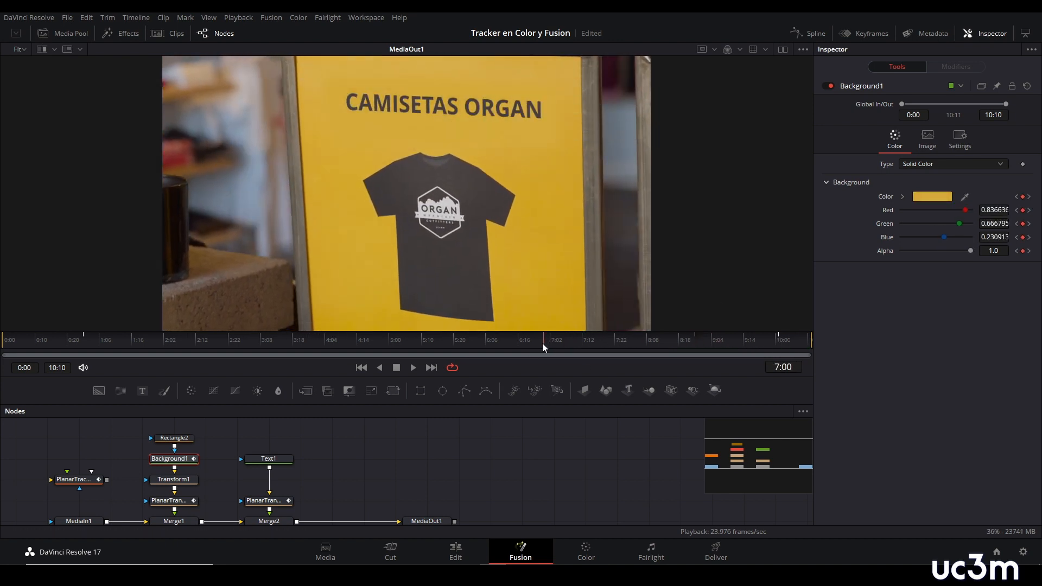
left_click_drag(542, 343, 290, 332)
left_click_drag(965, 196, 491, 119)
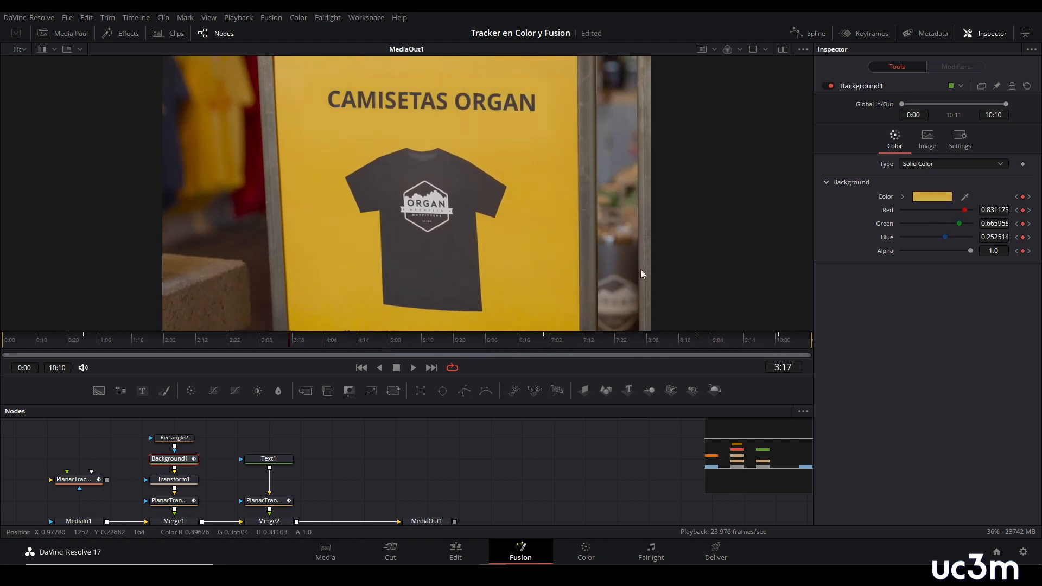
- Play the sign clip full screen from its start on the Edit page to review the replaced lettering
left_click(455, 552)
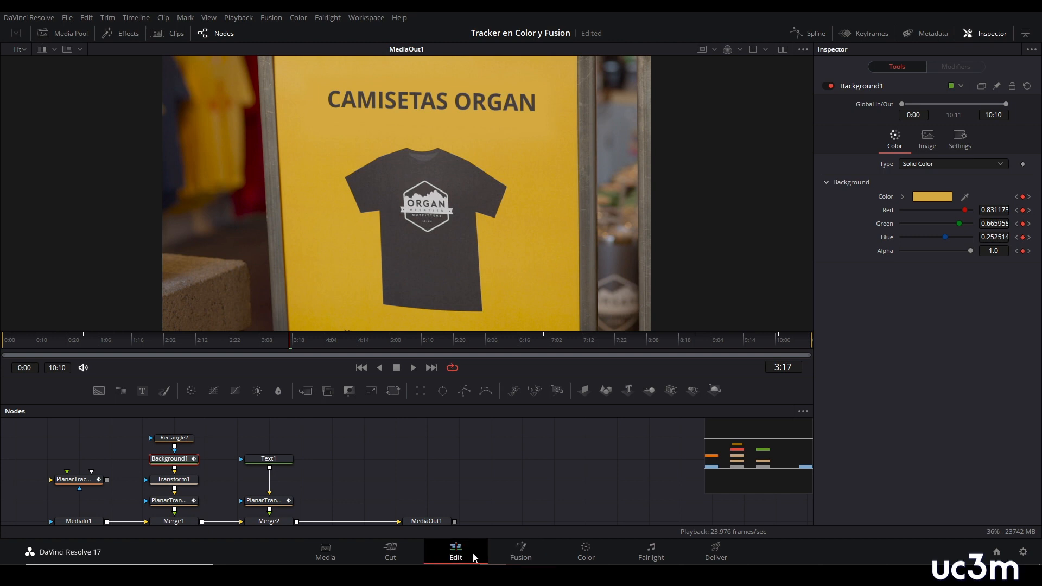
left_click_drag(451, 382, 180, 367)
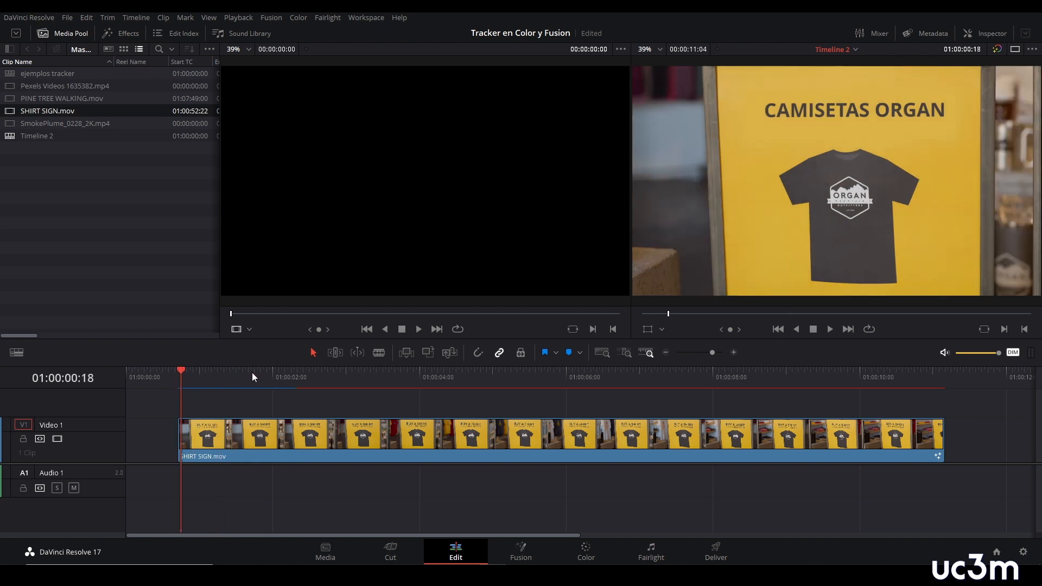
key("ctrl+f")
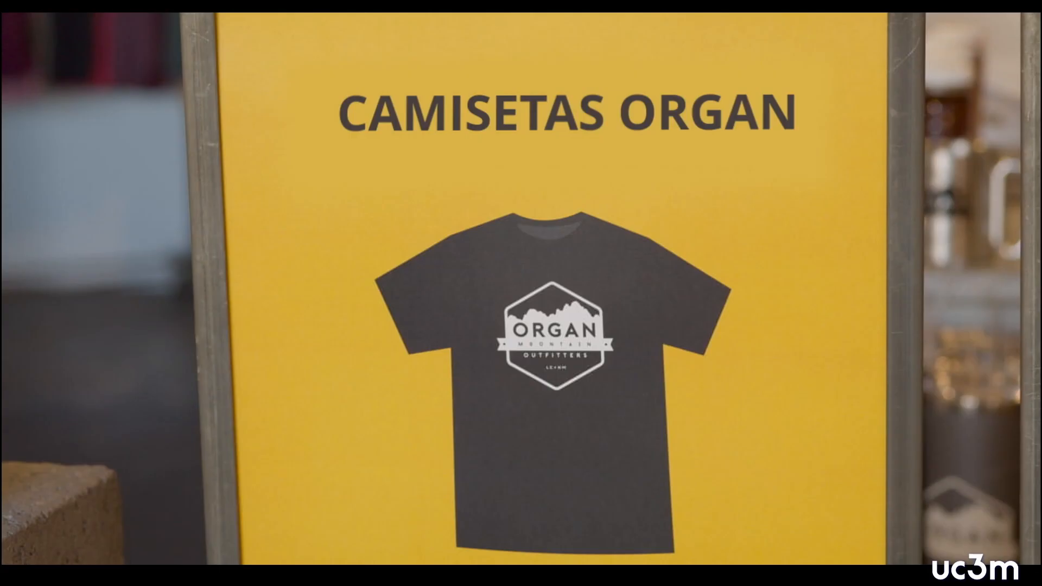
key("space")
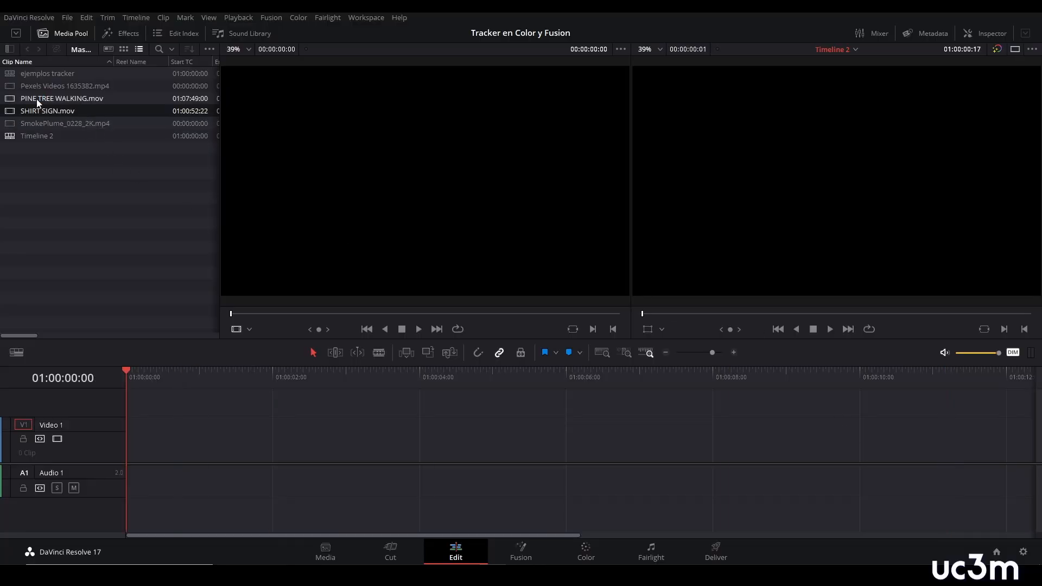
- Place PINE TREE WALKING.mov at the start of the empty timeline and split it at 01:00:03:13 and 01:00:09:08
left_click_drag(37, 99, 128, 458)
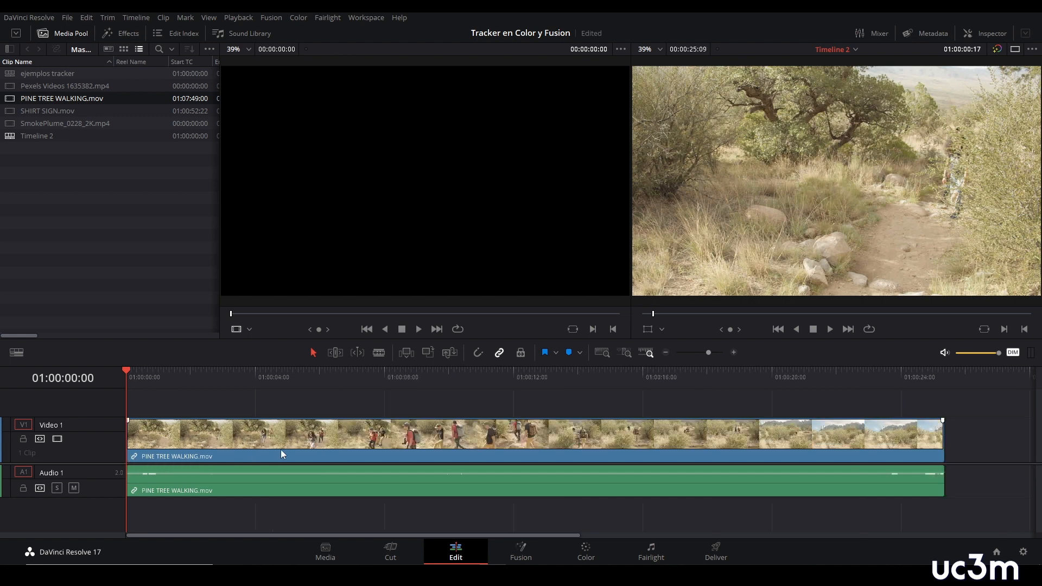
left_click_drag(127, 369, 240, 389)
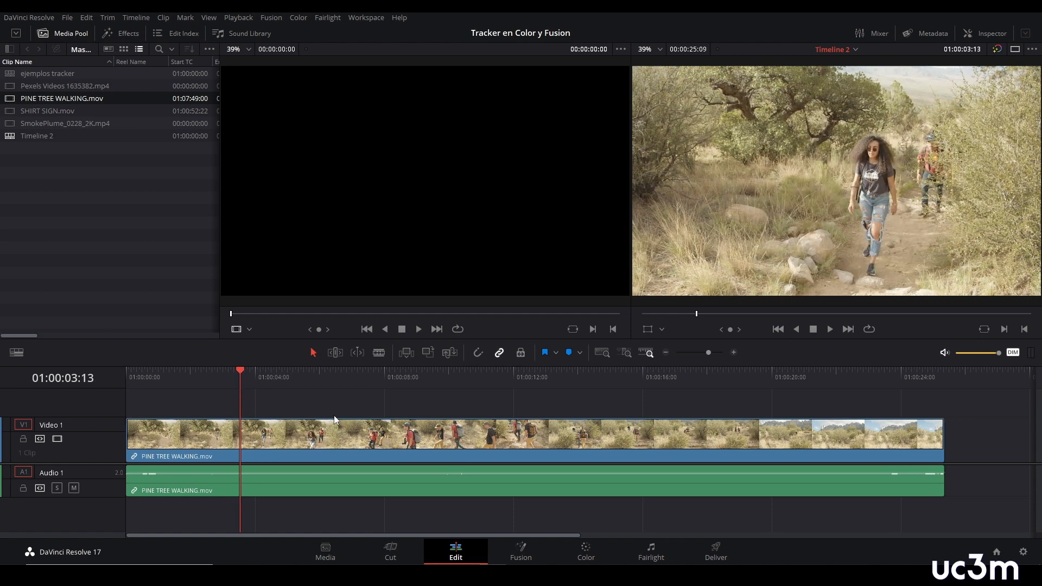
key("ctrl+b")
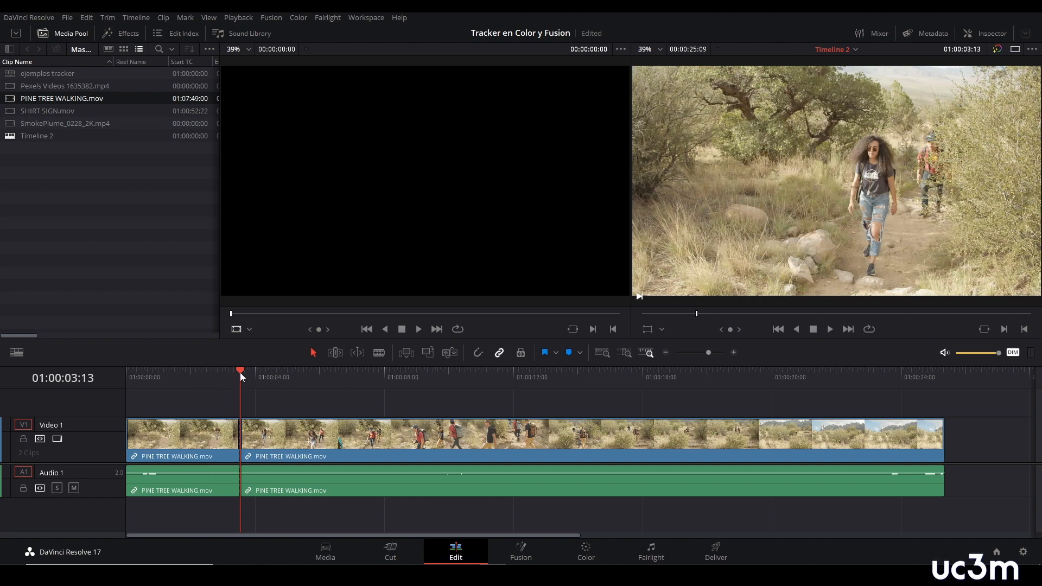
left_click_drag(240, 372, 427, 396)
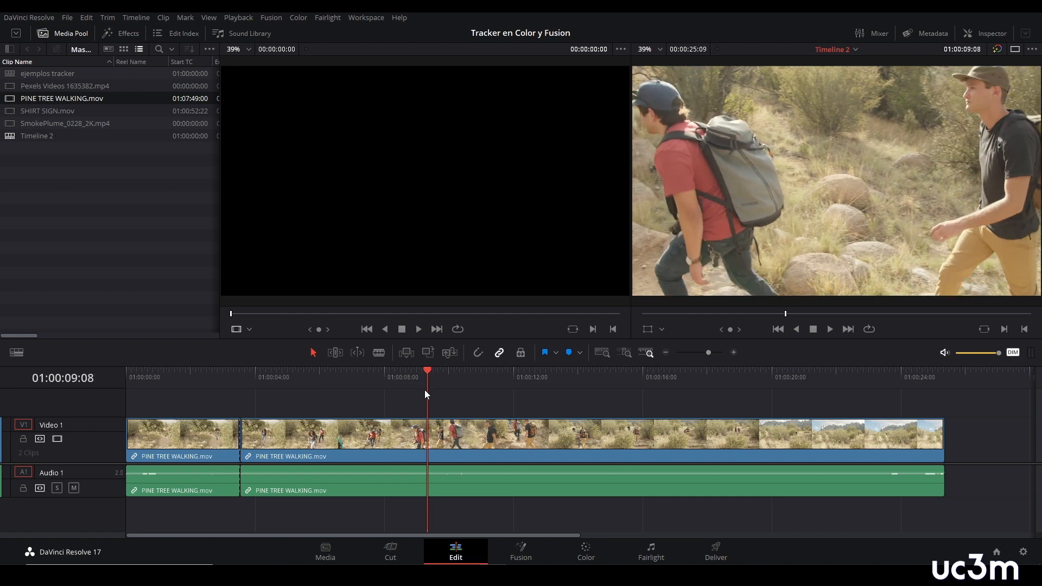
key("ctrl+b")
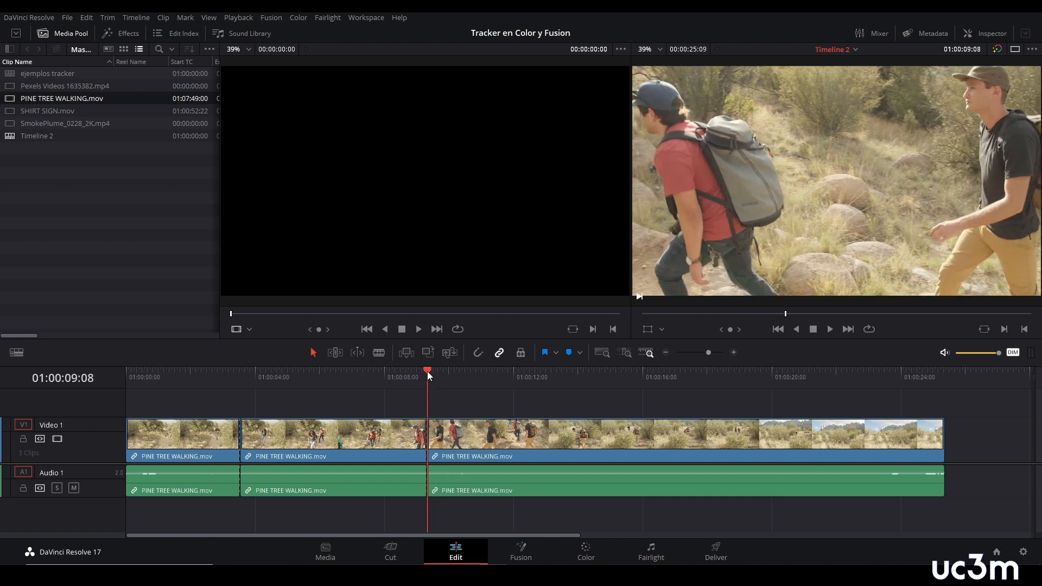
- Select the middle segment of the hiking clip and open it on the Color page at 01:00:06:06
left_click_drag(427, 371, 569, 391)
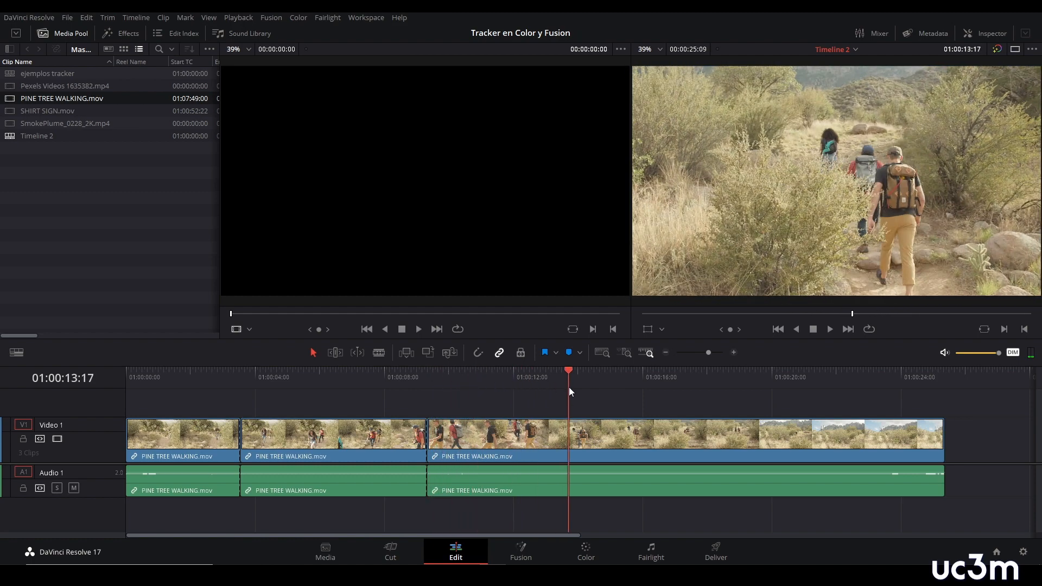
left_click(327, 378)
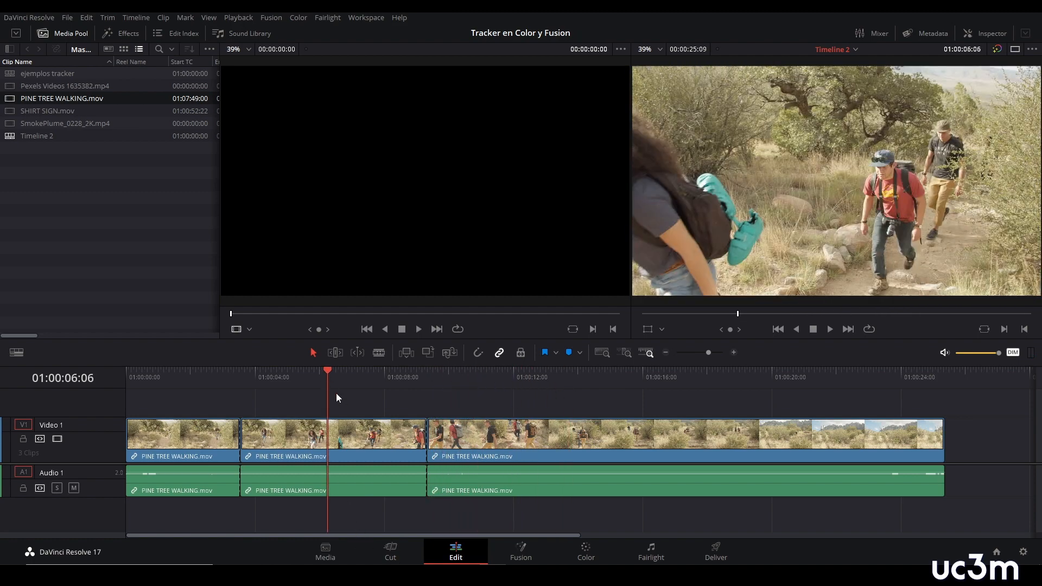
left_click(350, 441)
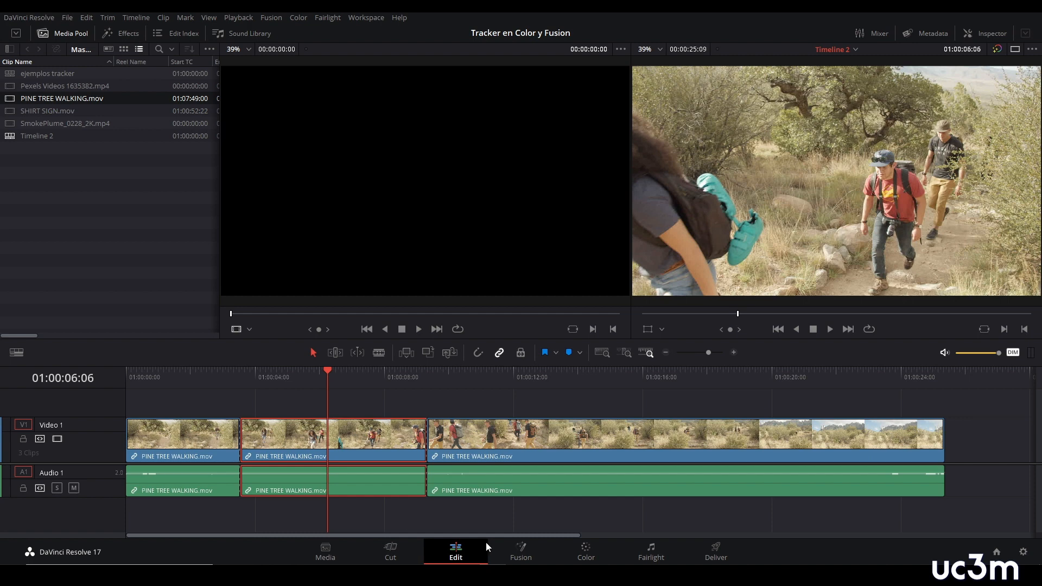
left_click(580, 552)
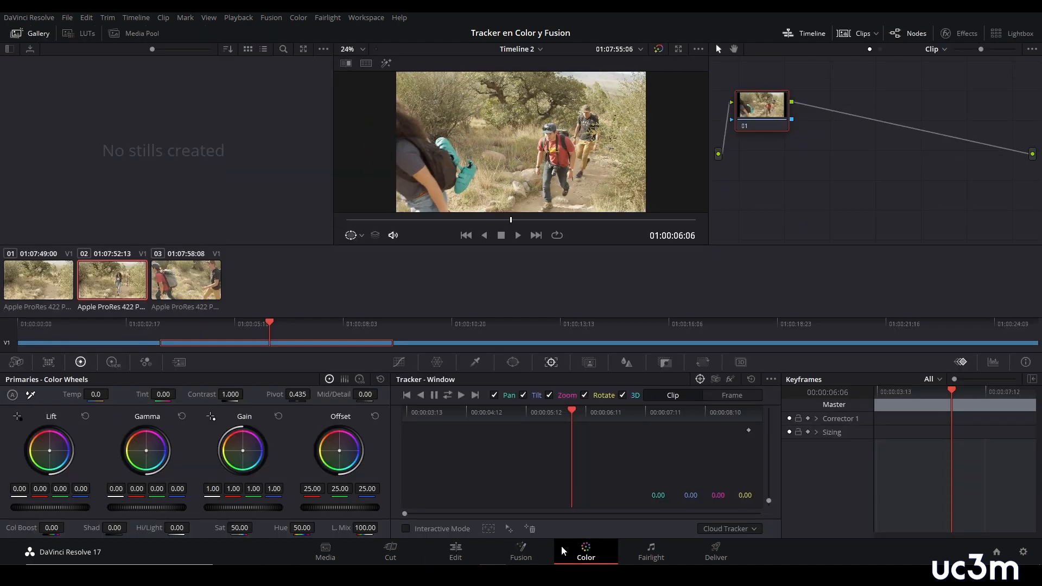
- At 01:00:07:16, fit a circle window over the red-shirted hiker's head, with aspect about 40.18, pan 52.44 and tilt 52.62
left_click_drag(244, 325, 327, 381)
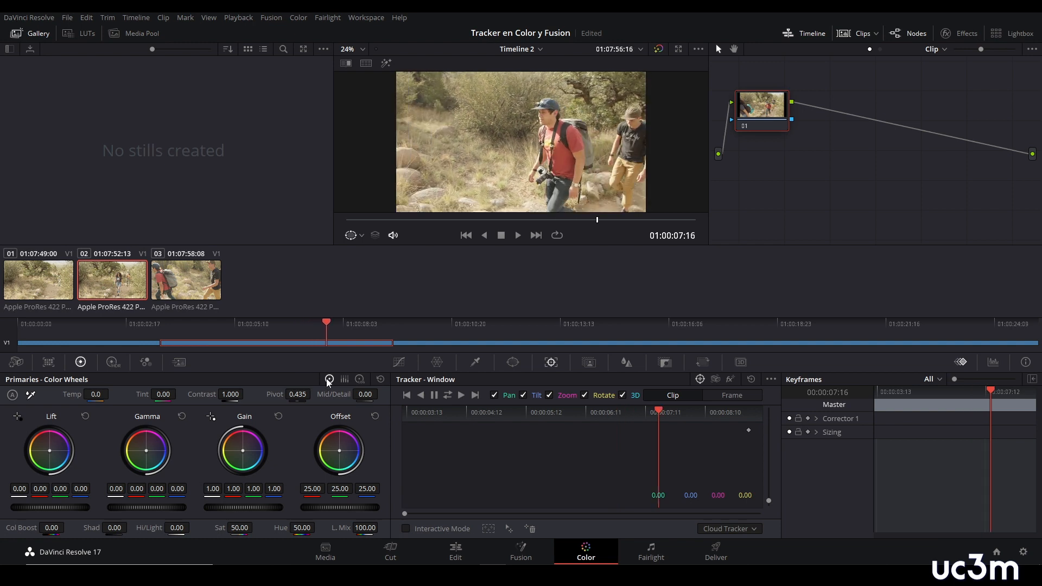
left_click(513, 362)
left_click(415, 449)
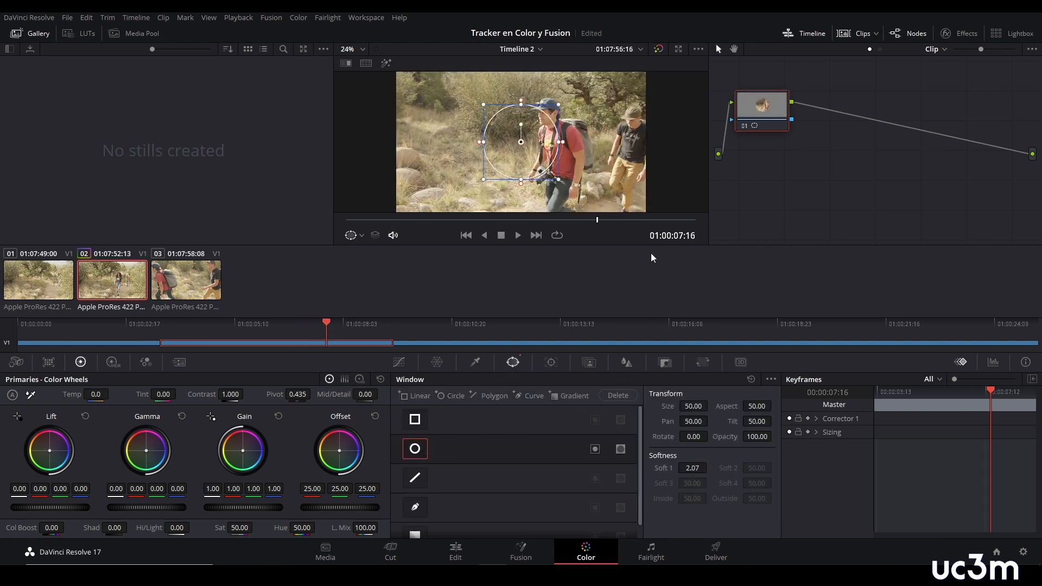
left_click_drag(519, 142, 548, 116)
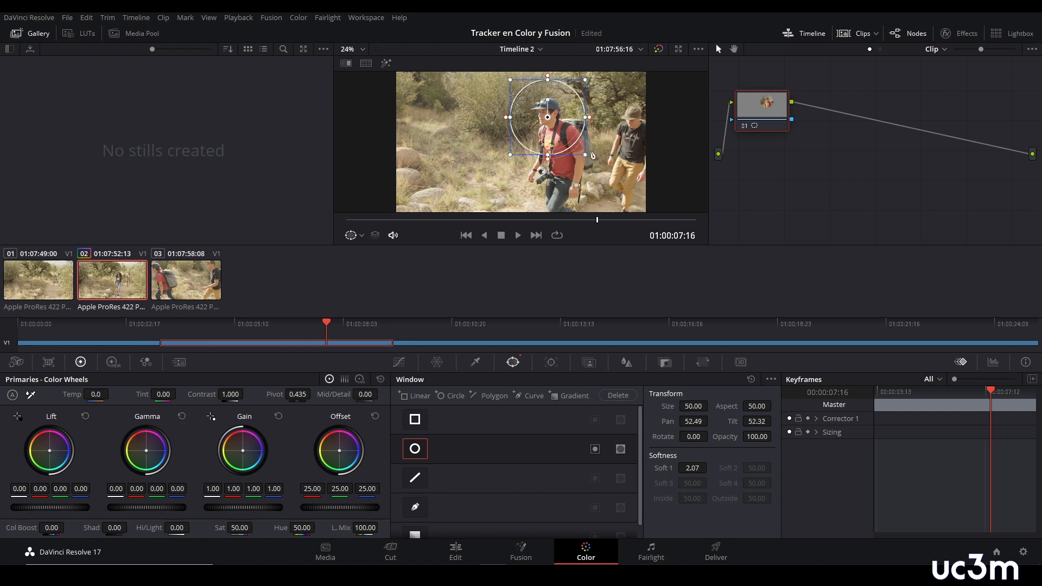
left_click_drag(586, 155, 563, 135)
left_click_drag(547, 100, 547, 92)
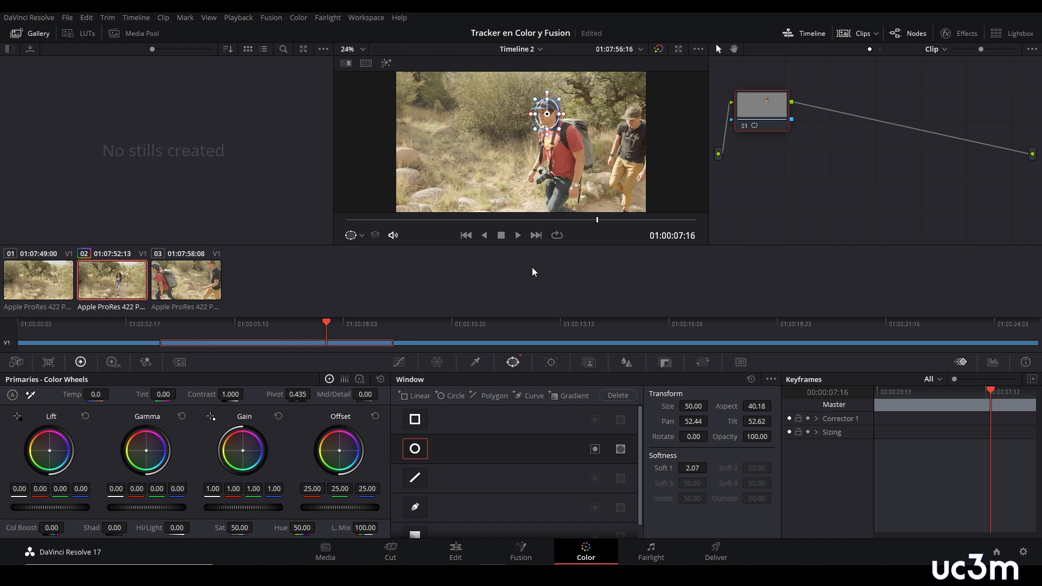
- Track the head window backward and forward from 01:00:07:16 through the segment, and check how it follows the hiker
left_click(551, 364)
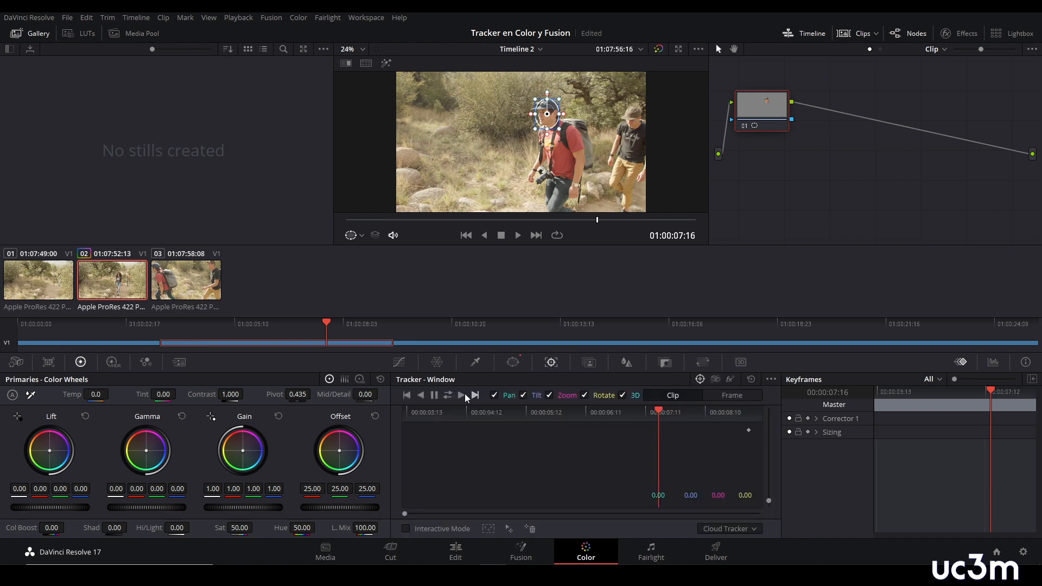
left_click(422, 395)
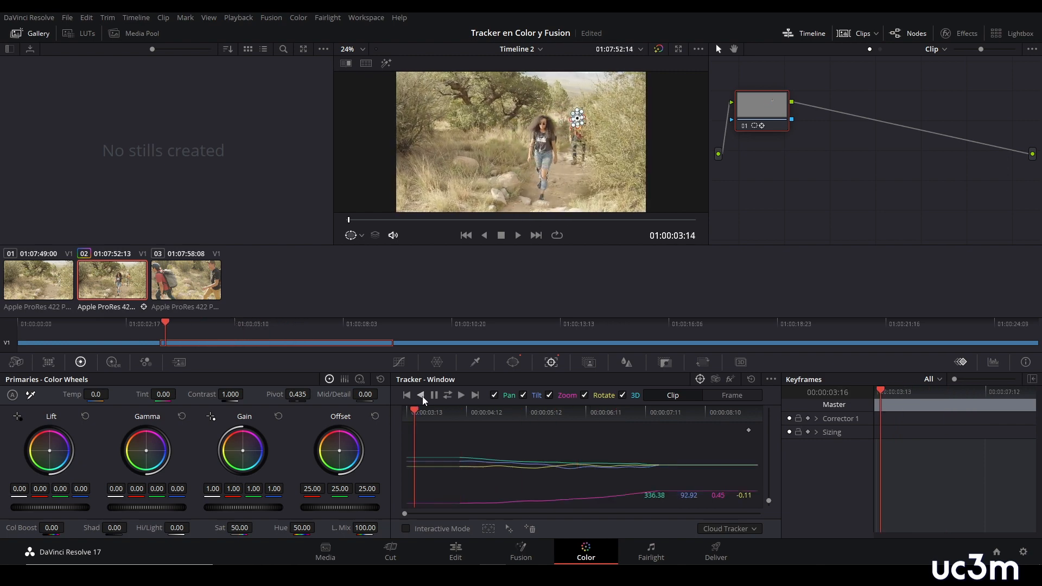
left_click_drag(414, 414, 660, 418)
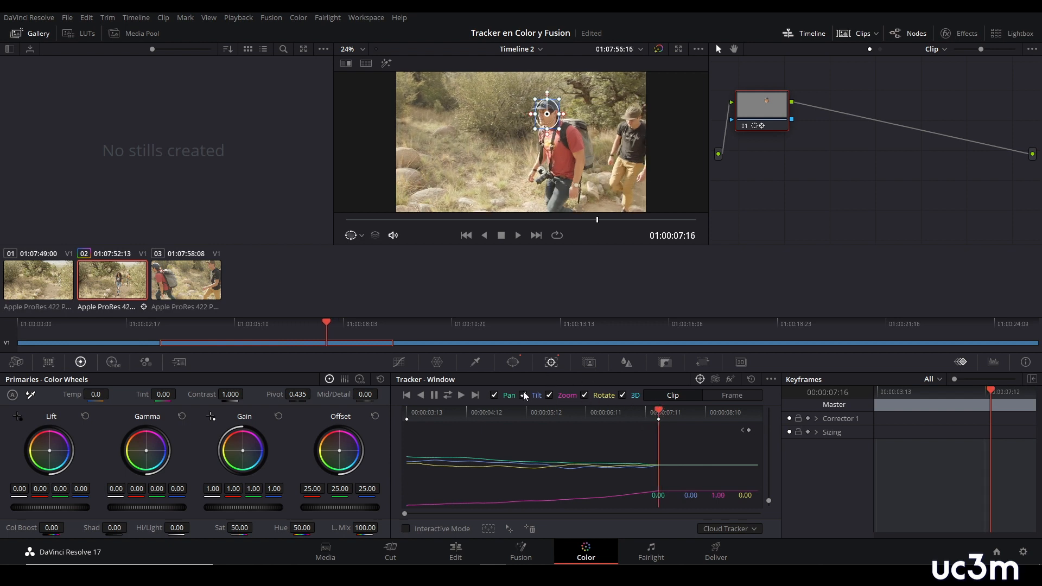
left_click(462, 395)
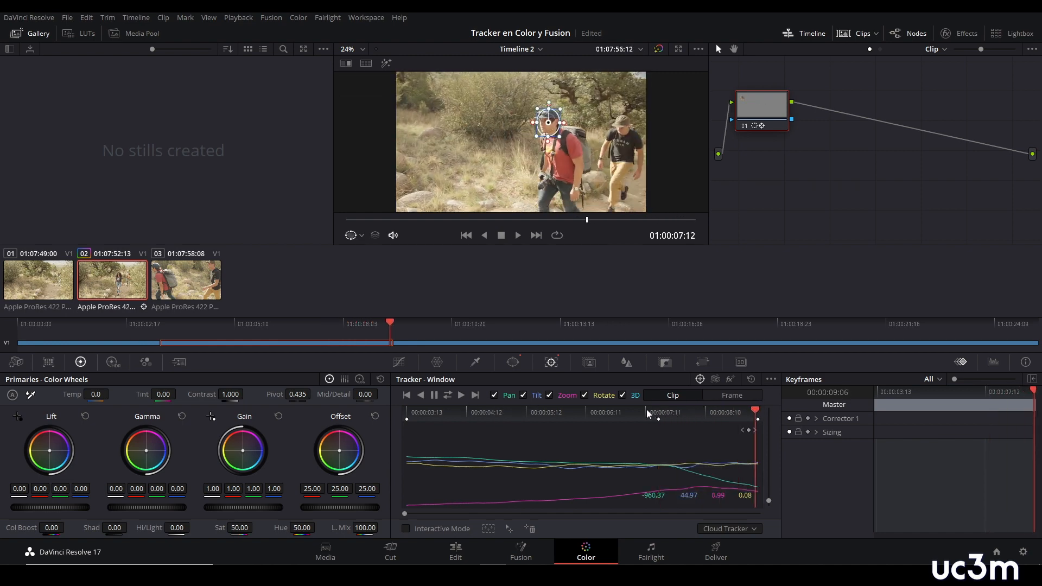
mouse_move(594, 411)
left_mouse_down()
mouse_move(462, 394)
mouse_move(545, 392)
mouse_move(612, 408)
mouse_move(593, 407)
left_mouse_up()
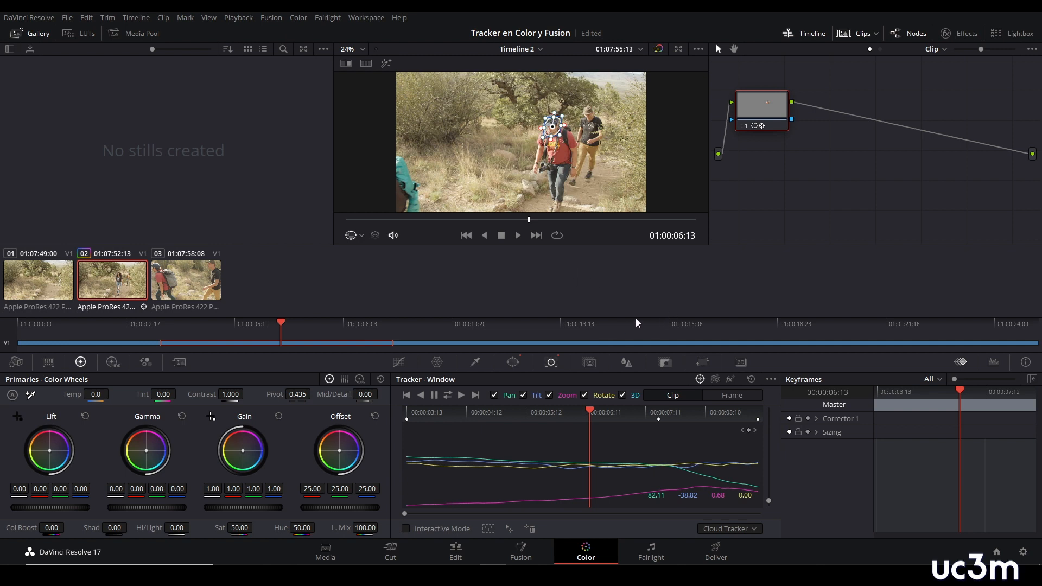
left_click(628, 365)
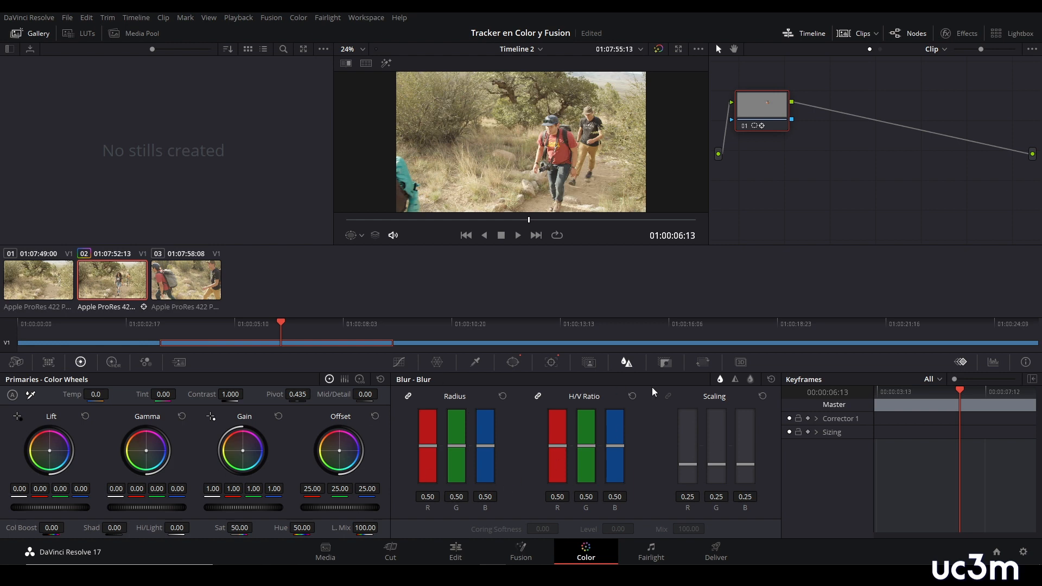
left_click(550, 364)
left_click(513, 362)
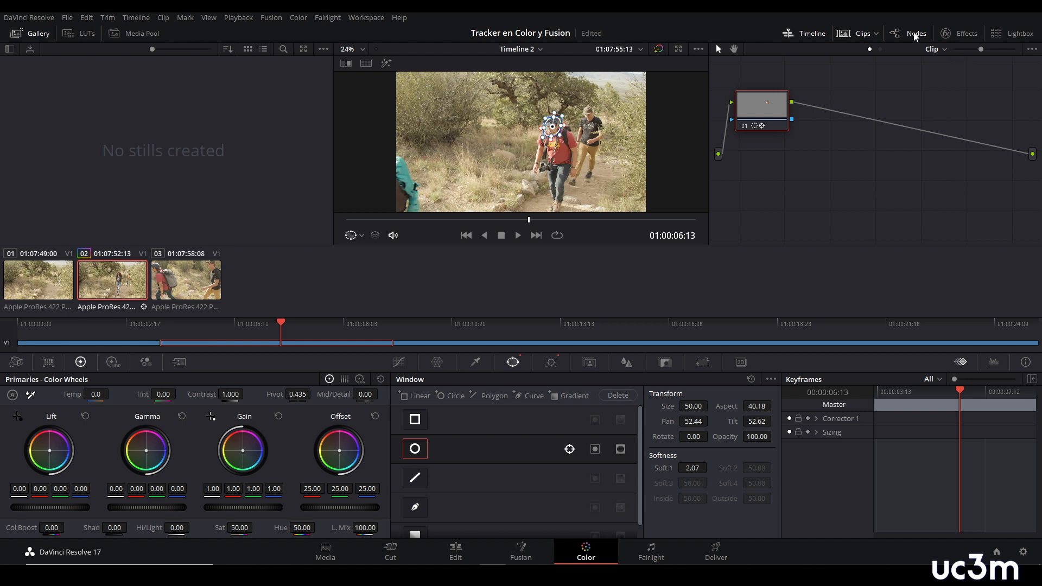
- Find the Mosaic Blur effect in the effects library and apply it to the node with the tracked head window
left_click(963, 34)
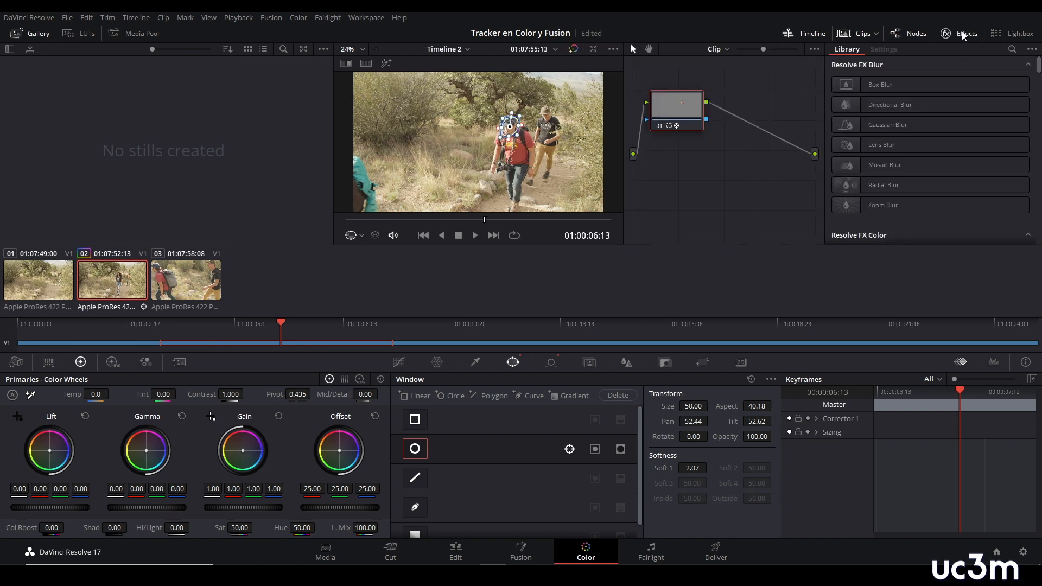
left_click(1012, 50)
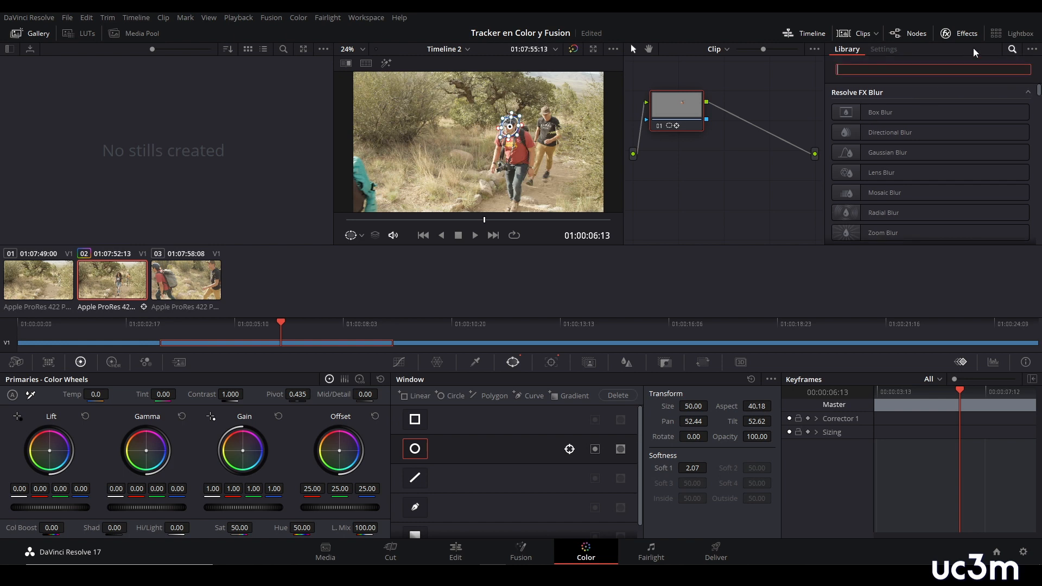
type("MOS")
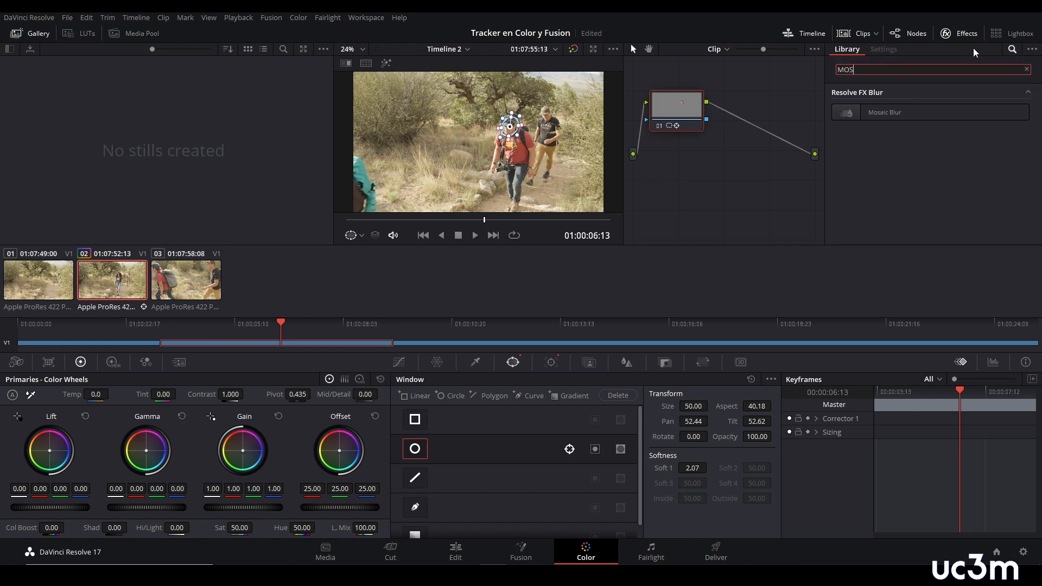
left_click_drag(847, 112, 671, 109)
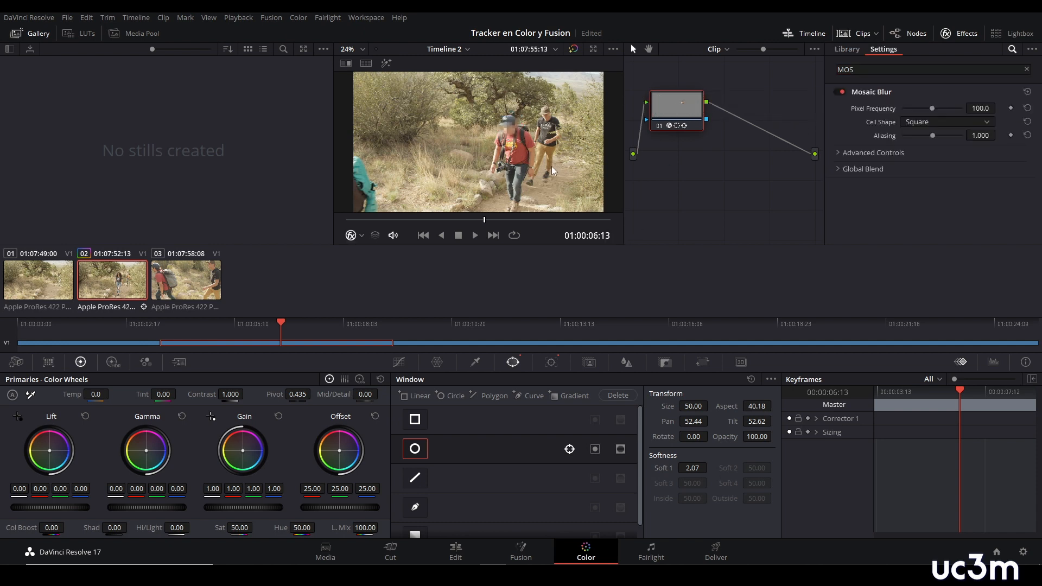
- Inspect the mosaic on the hiker's head close up at 01:00:06:05 and expand the effect's Advanced Controls
scroll(553, 171, "up", 2)
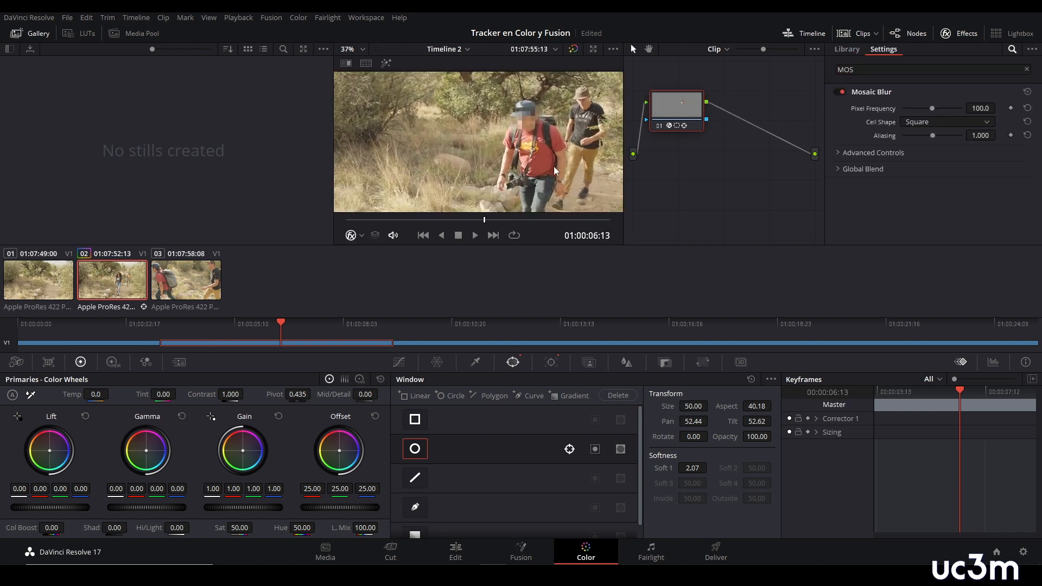
scroll(555, 170, "up", 2)
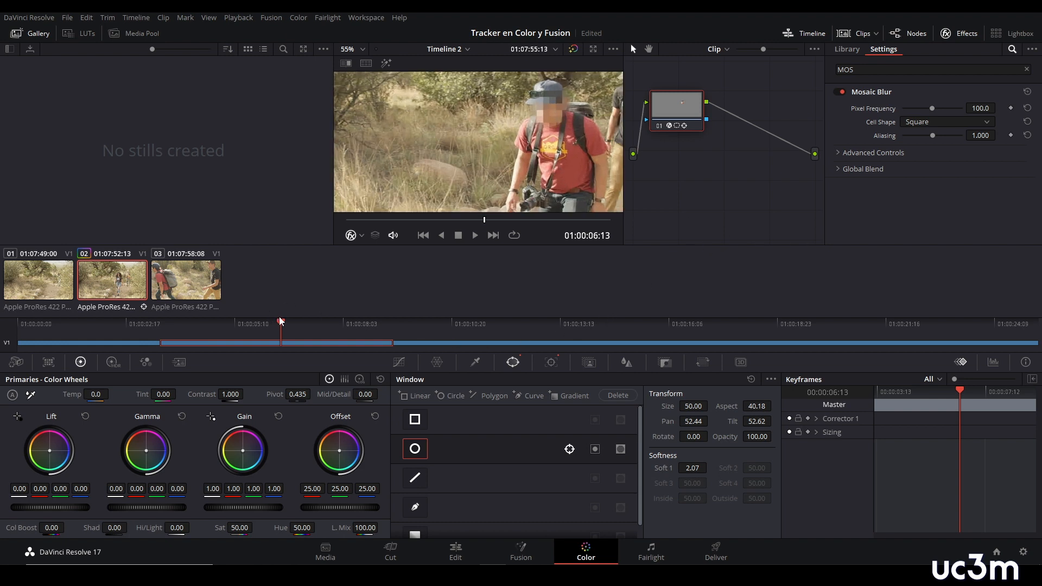
mouse_move(280, 324)
left_mouse_down()
mouse_move(337, 325)
mouse_move(268, 328)
left_mouse_up()
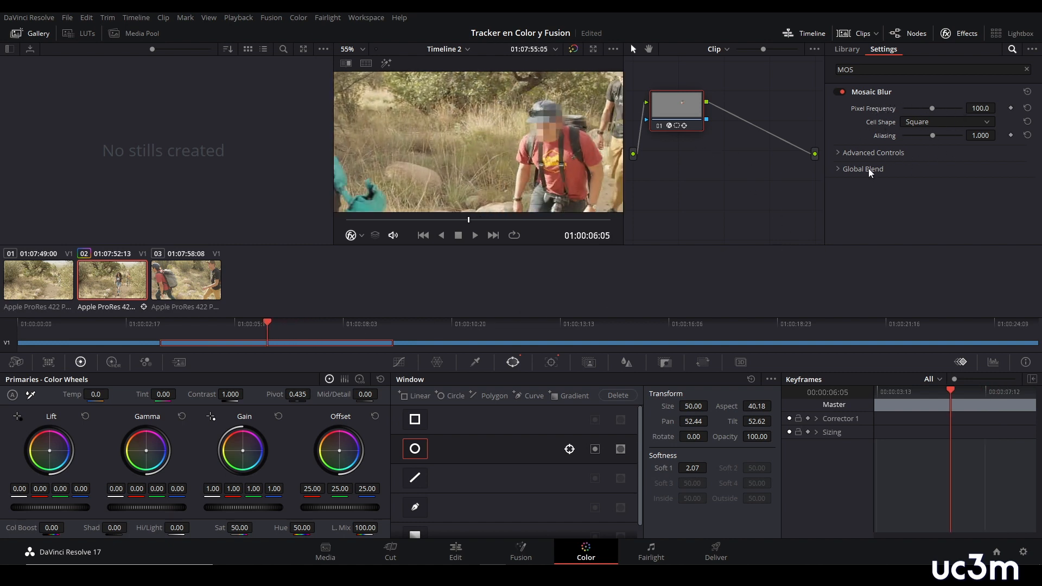
left_click(838, 153)
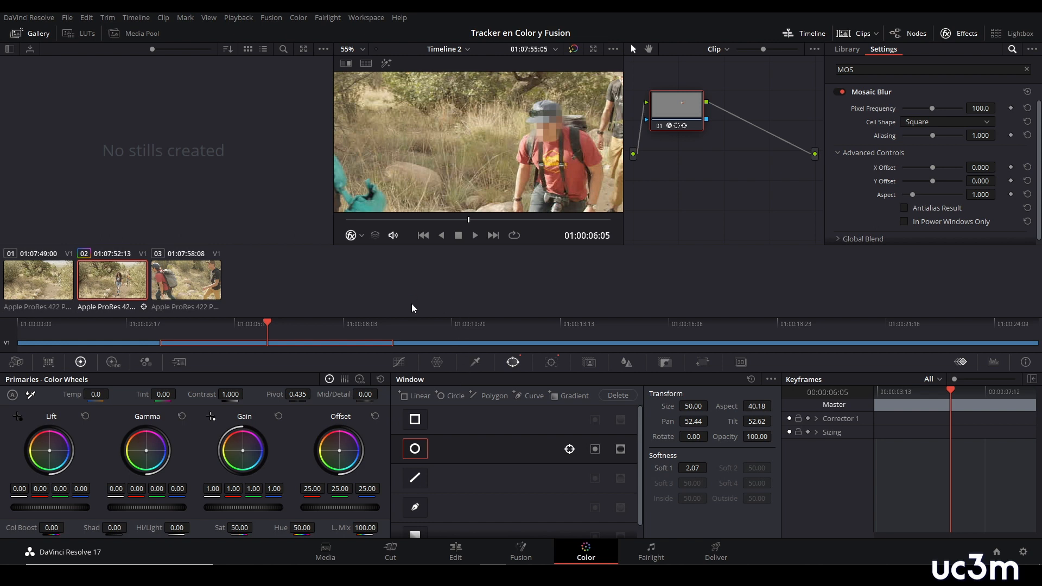
- Play the hiking timeline full screen from its beginning to review the head blur, and return to the Edit page view
key("ctrl+f")
left_click_drag(419, 556, 325, 557)
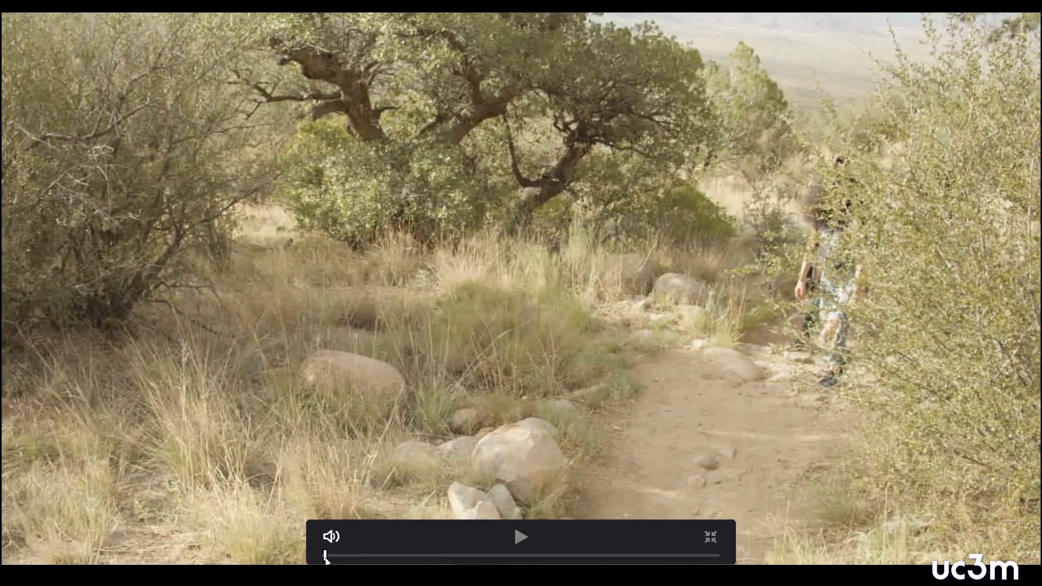
key("space")
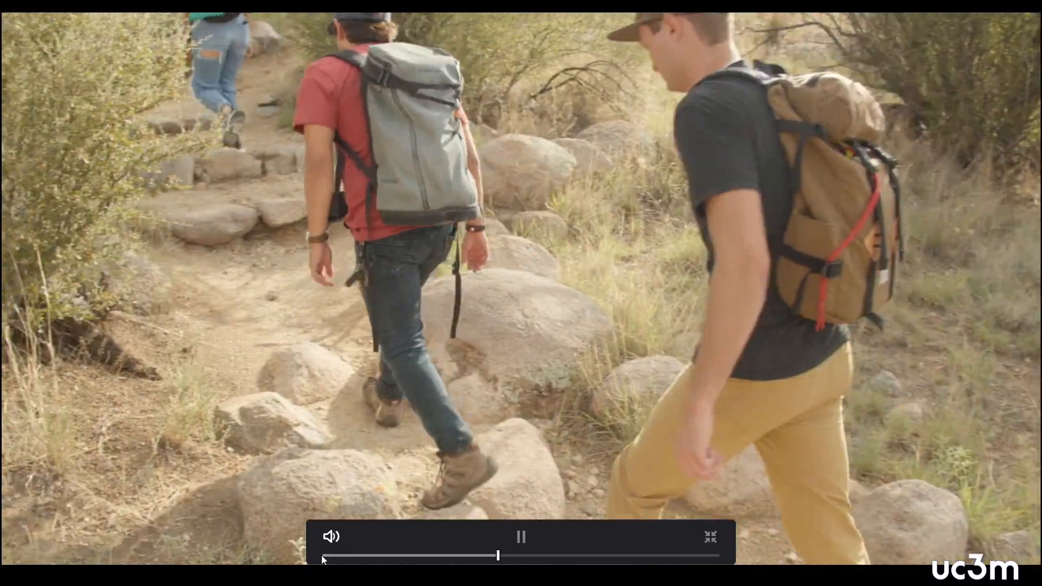
key("space")
key("Escape")
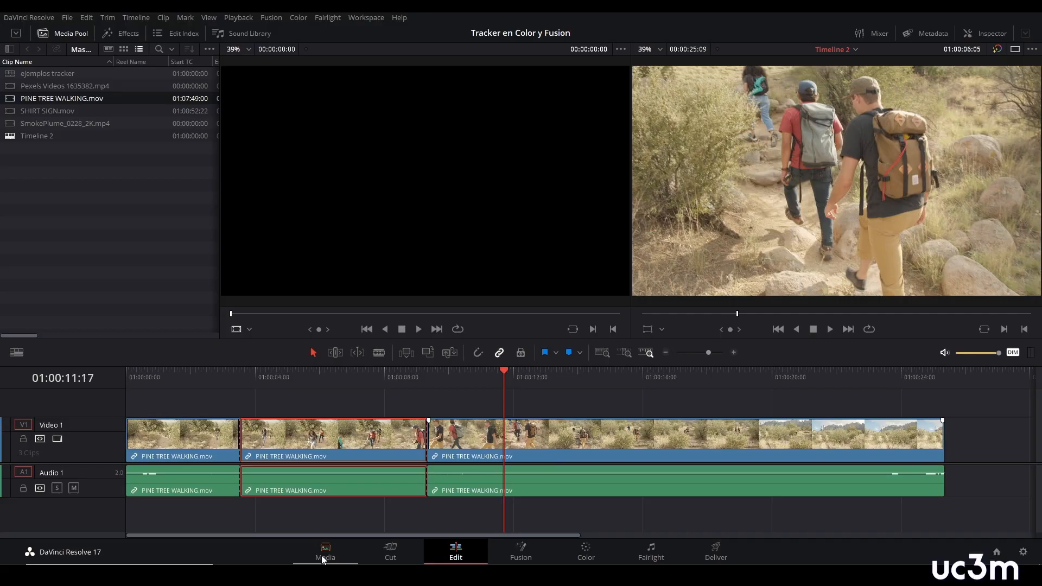